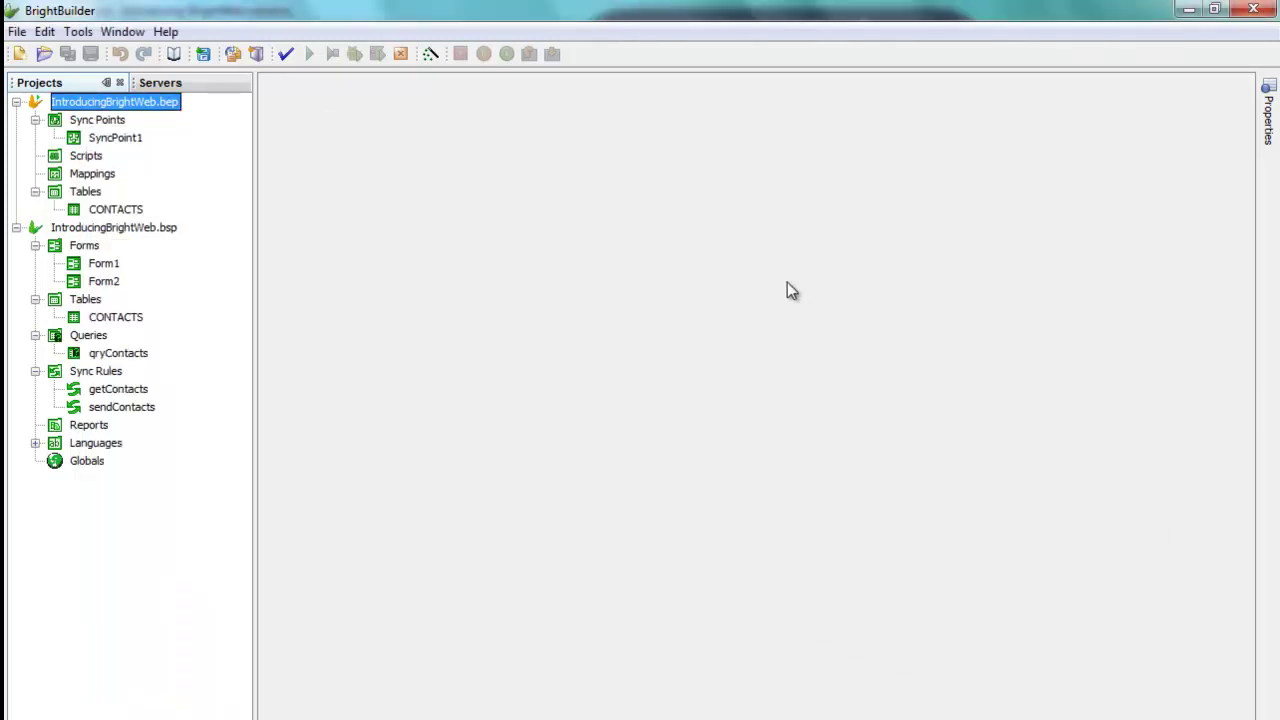
Step: Execute the IntroducingBrightWeb.bep project to start BrightServer
{"action": "left_click", "coordinate": [160, 226]}
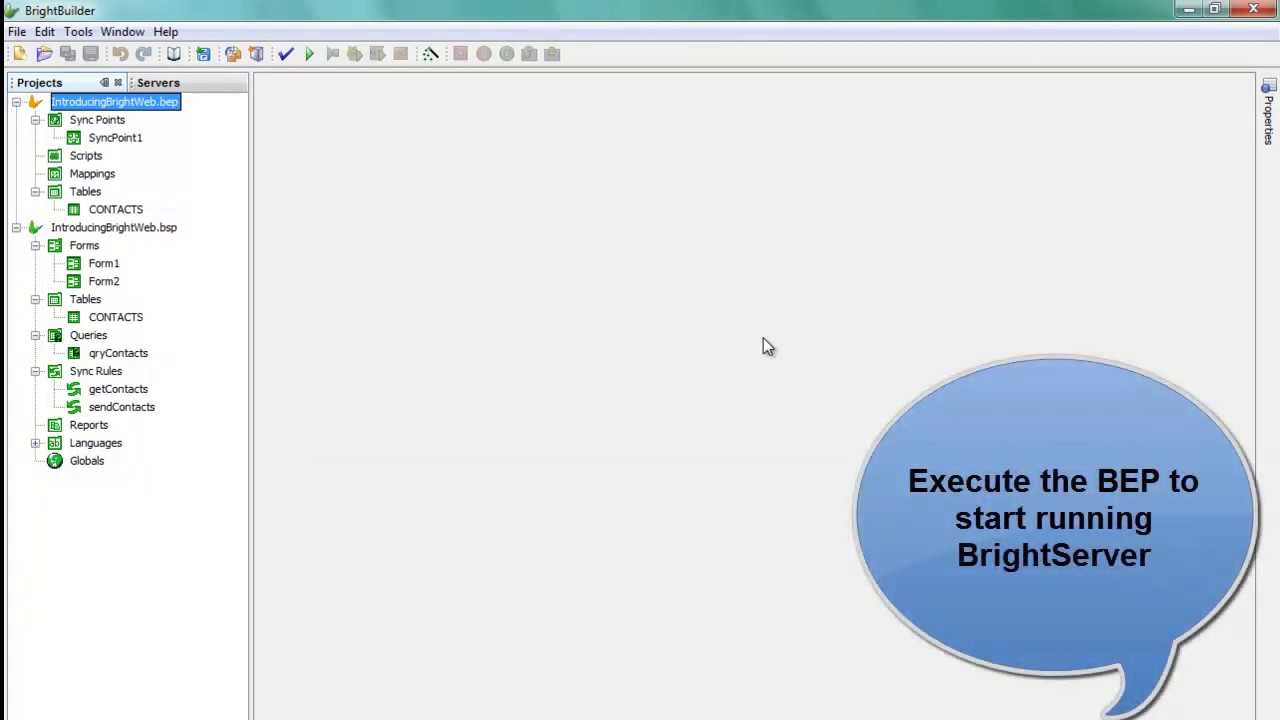
{"action": "right_click", "coordinate": [173, 103]}
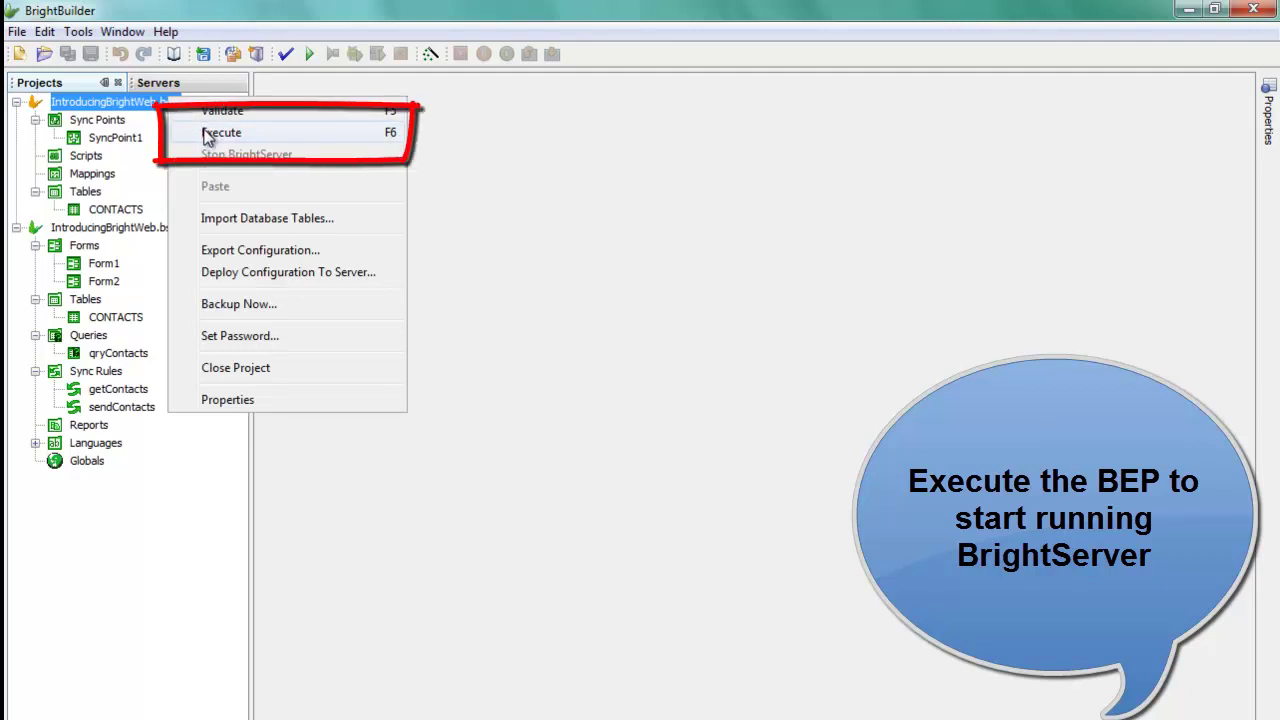
{"action": "left_click", "coordinate": [206, 132]}
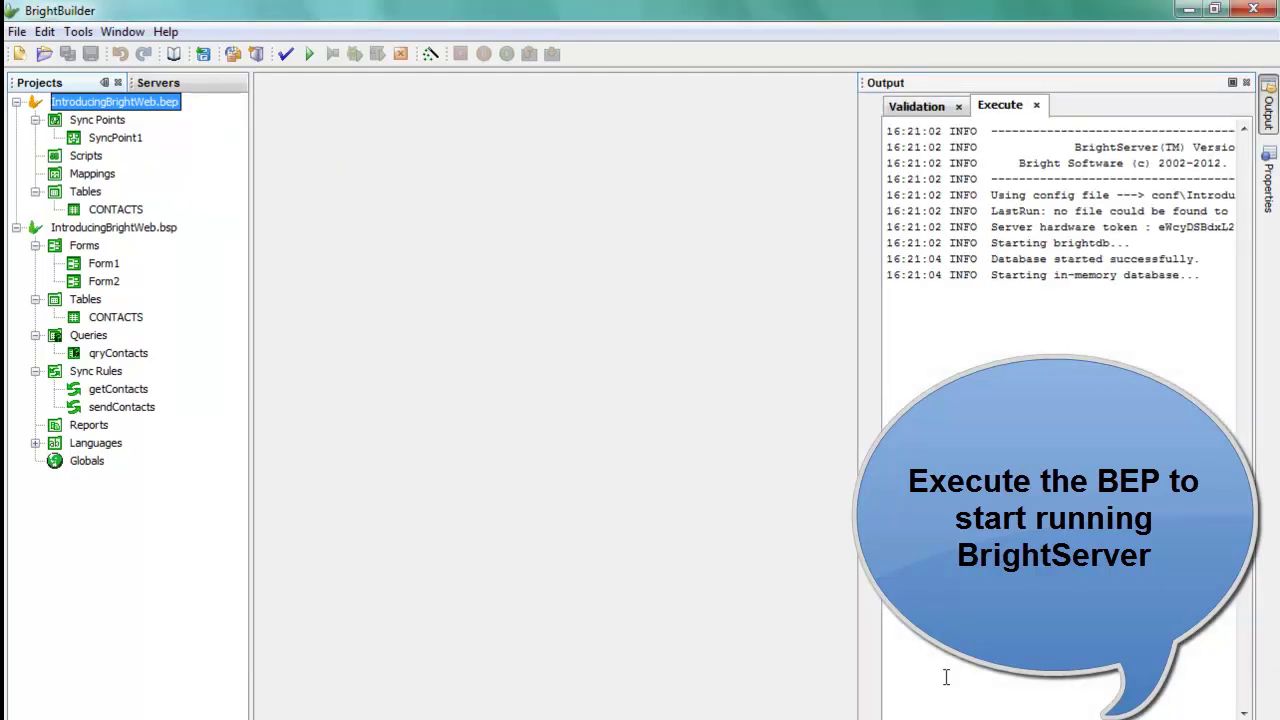
Step: Widen the Output panel and show the server startup log with HTTP 8080 and HTTPS 8443
{"action": "left_click_drag", "start_coordinate": [857, 603], "coordinate": [606, 688]}
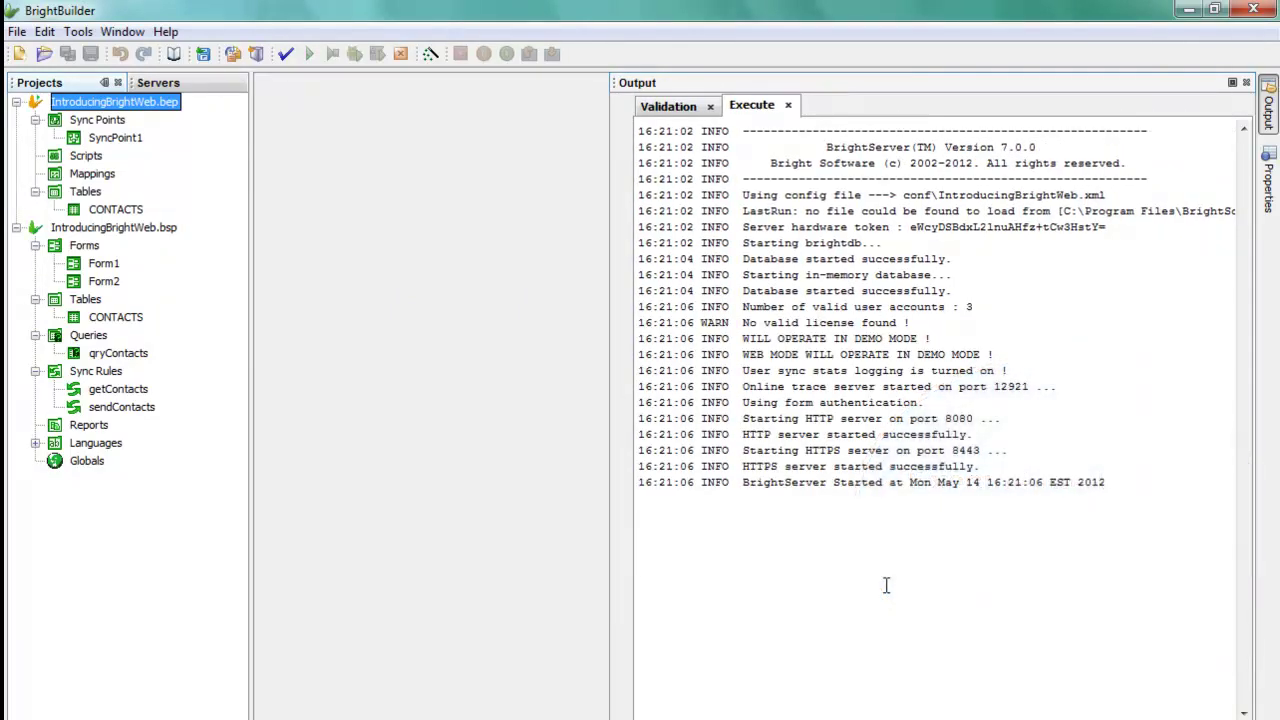
{"action": "left_click", "coordinate": [823, 543]}
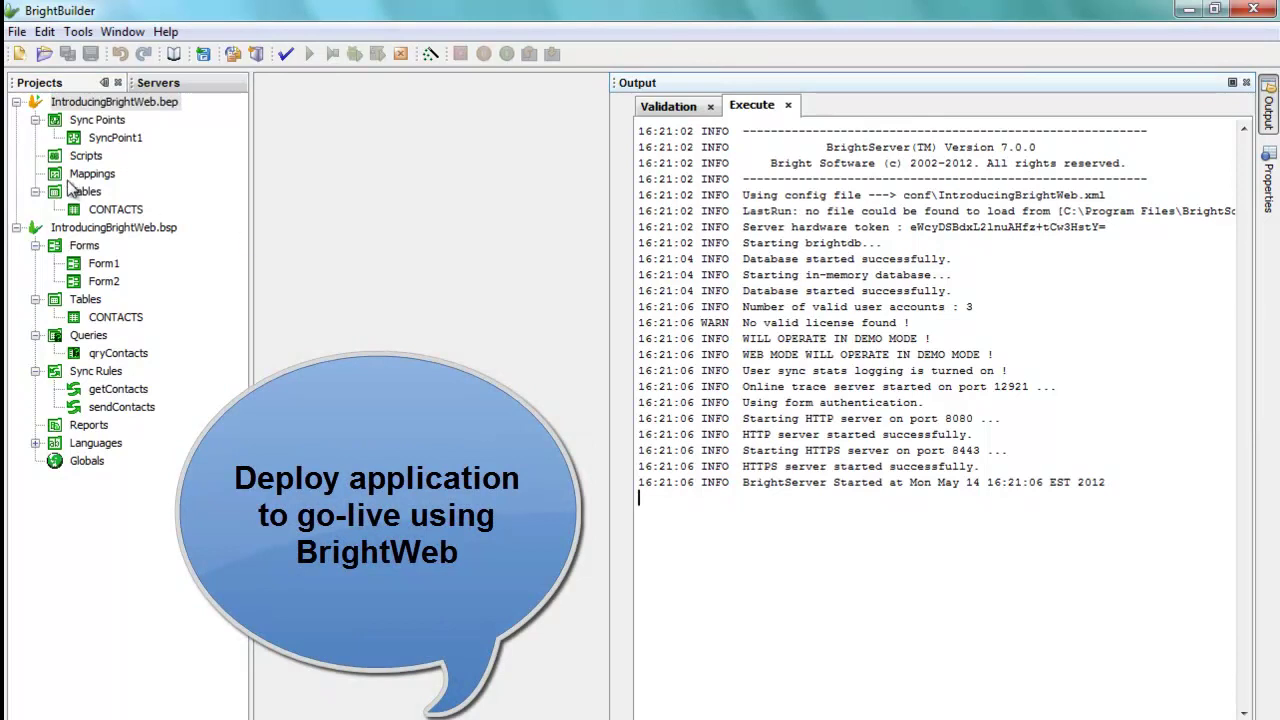
{"action": "left_click", "coordinate": [86, 228]}
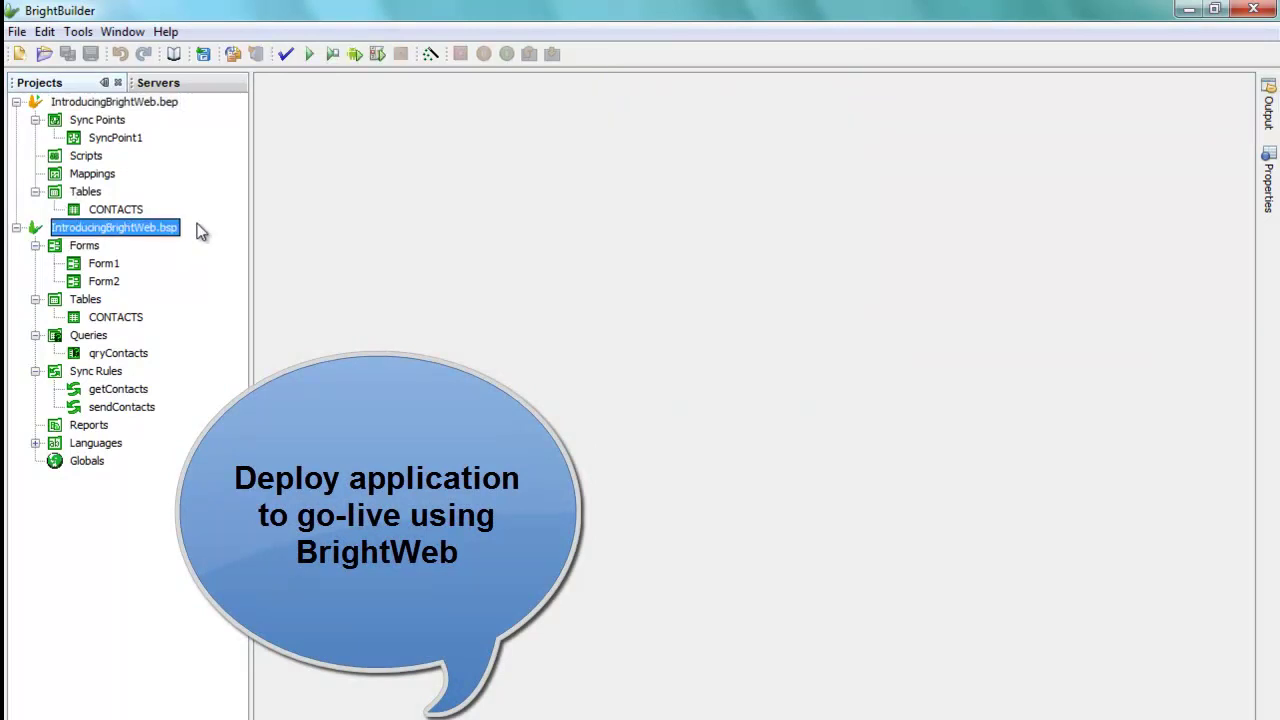
{"action": "left_click", "coordinate": [172, 104]}
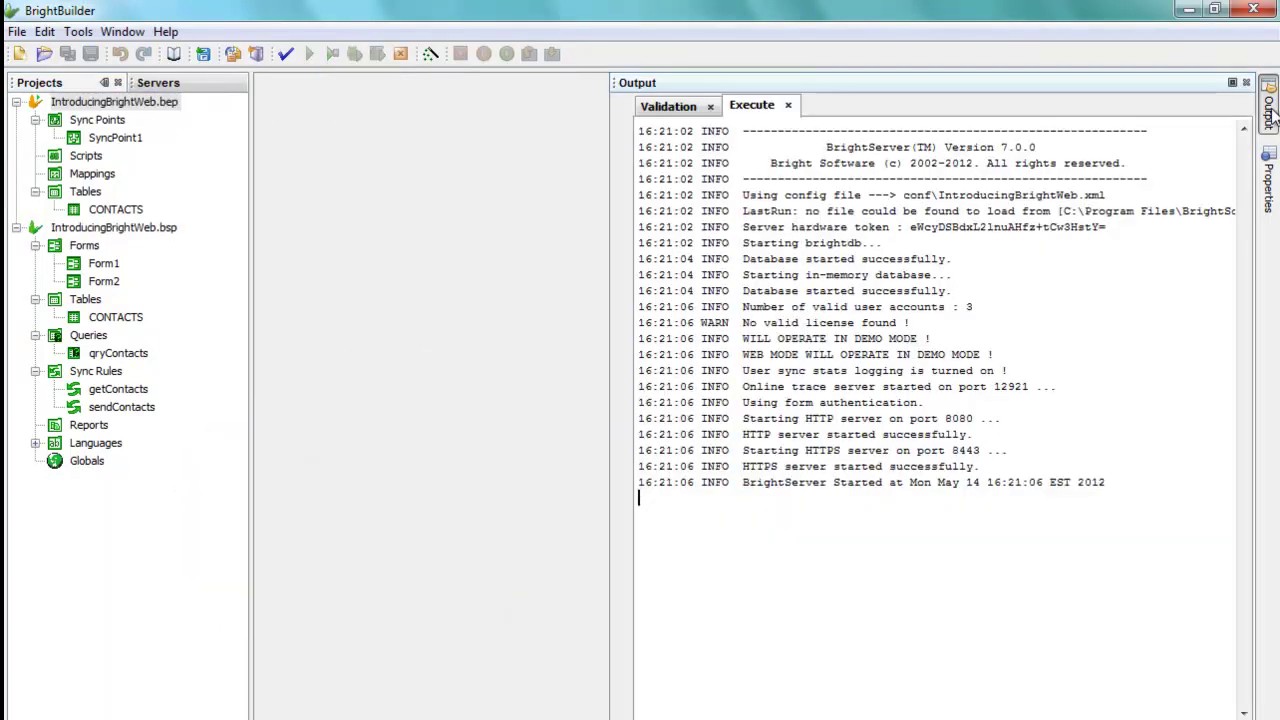
{"action": "left_click", "coordinate": [1271, 112]}
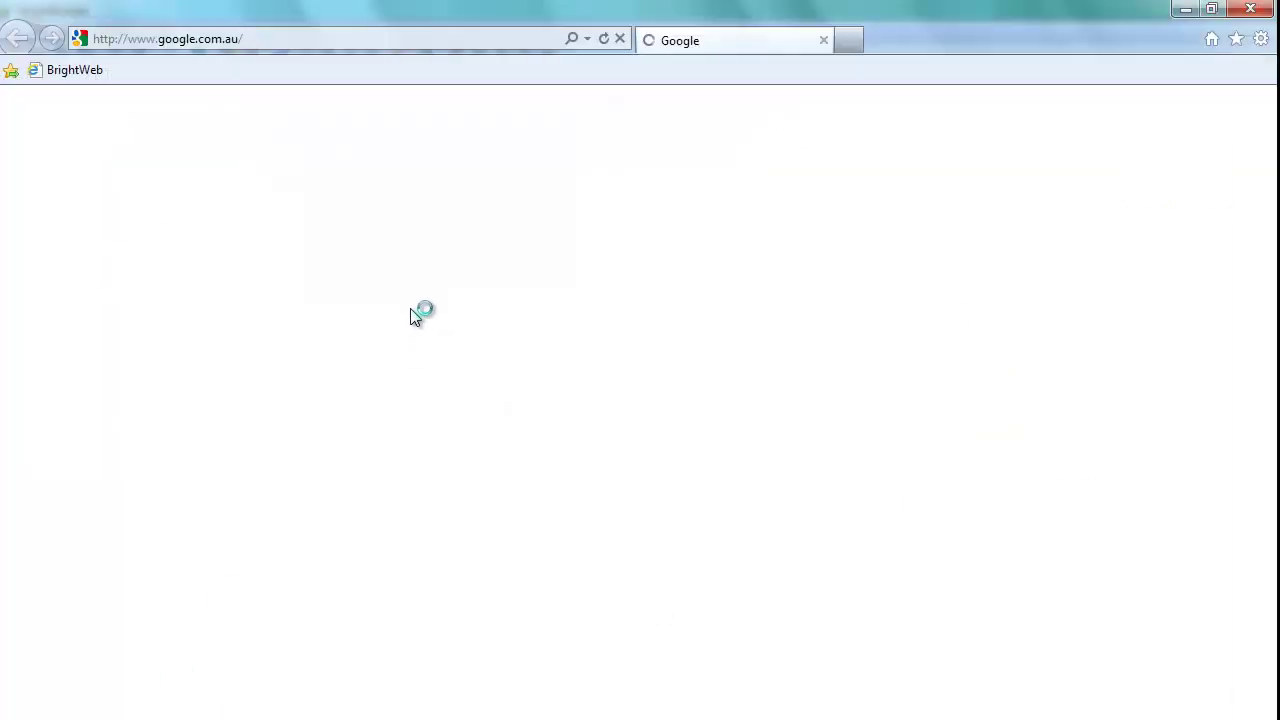
{"action": "left_click", "coordinate": [492, 40]}
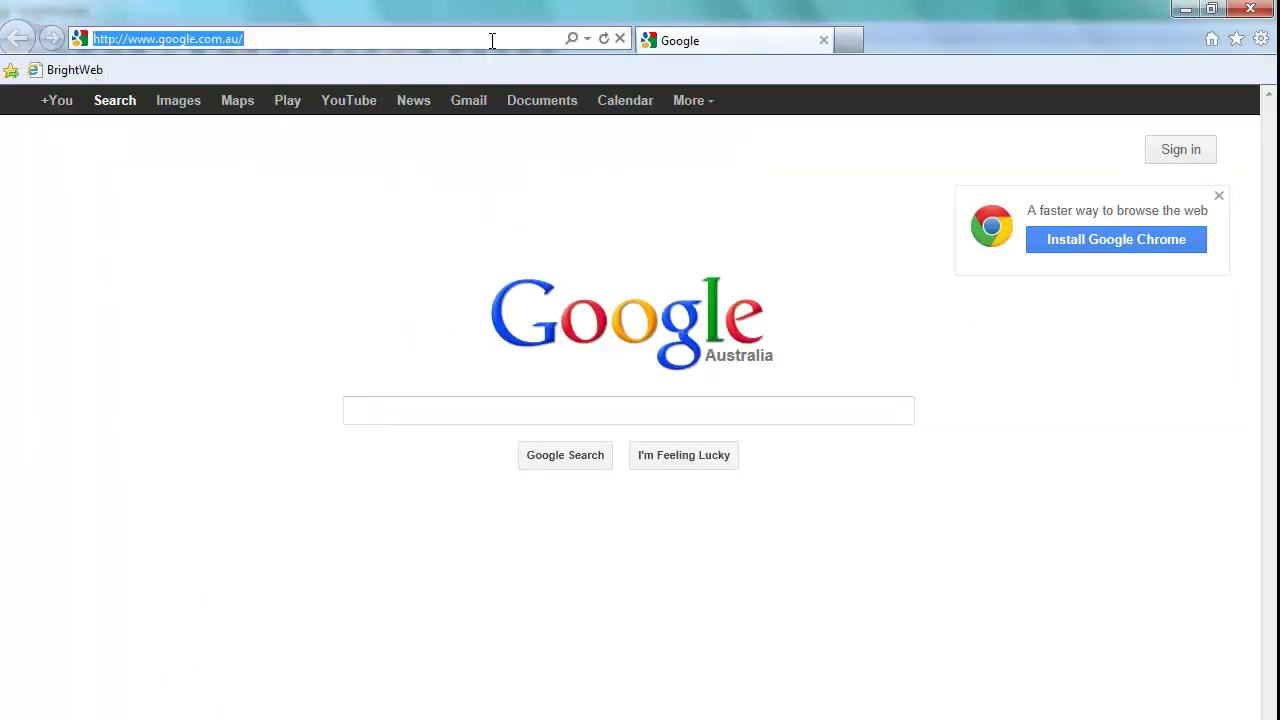
{"action": "type", "text": "http://localhost:8080/brightserver/web"}
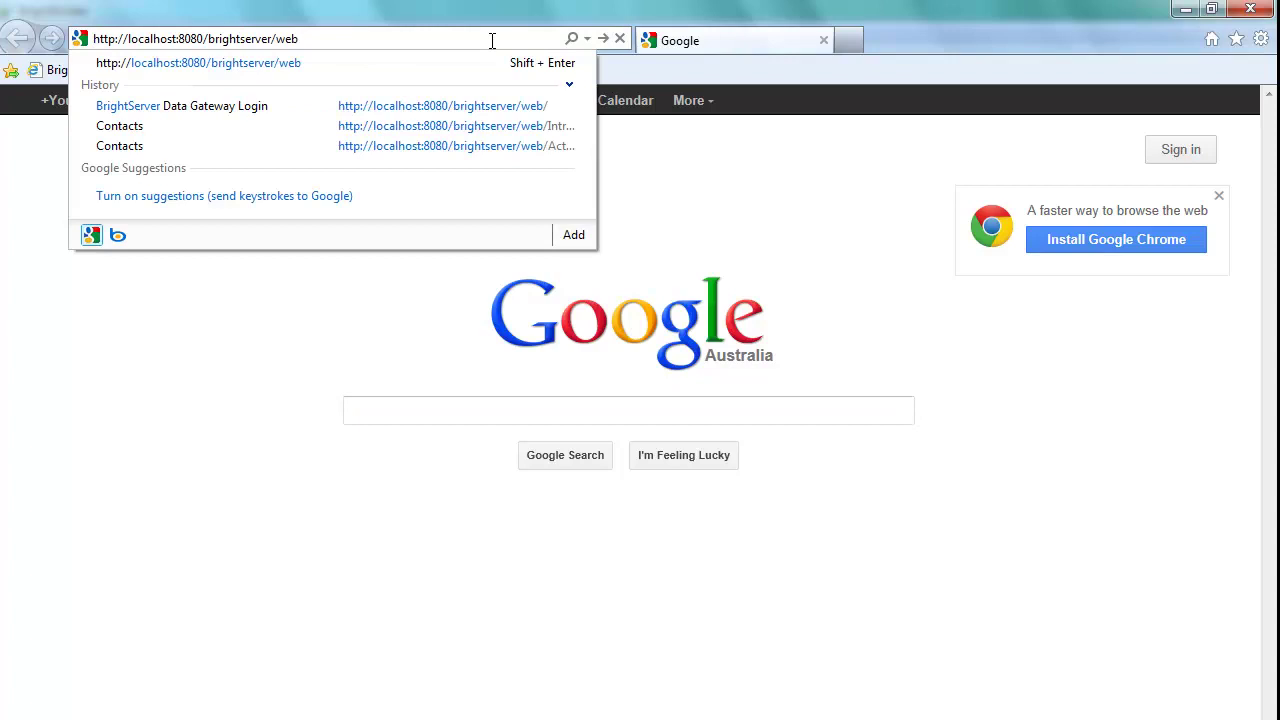
{"action": "key", "text": "Return"}
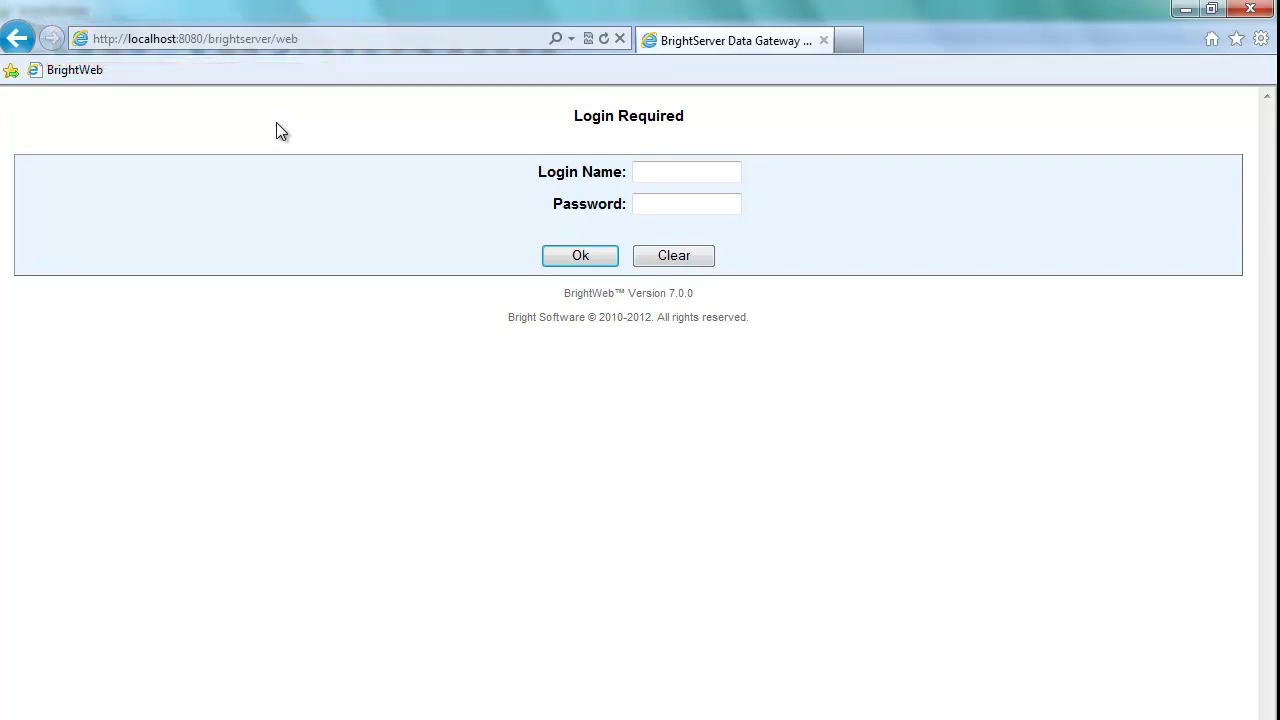
Step: Sign in with the login name and password to open the Contacts app
{"action": "left_click", "coordinate": [669, 176]}
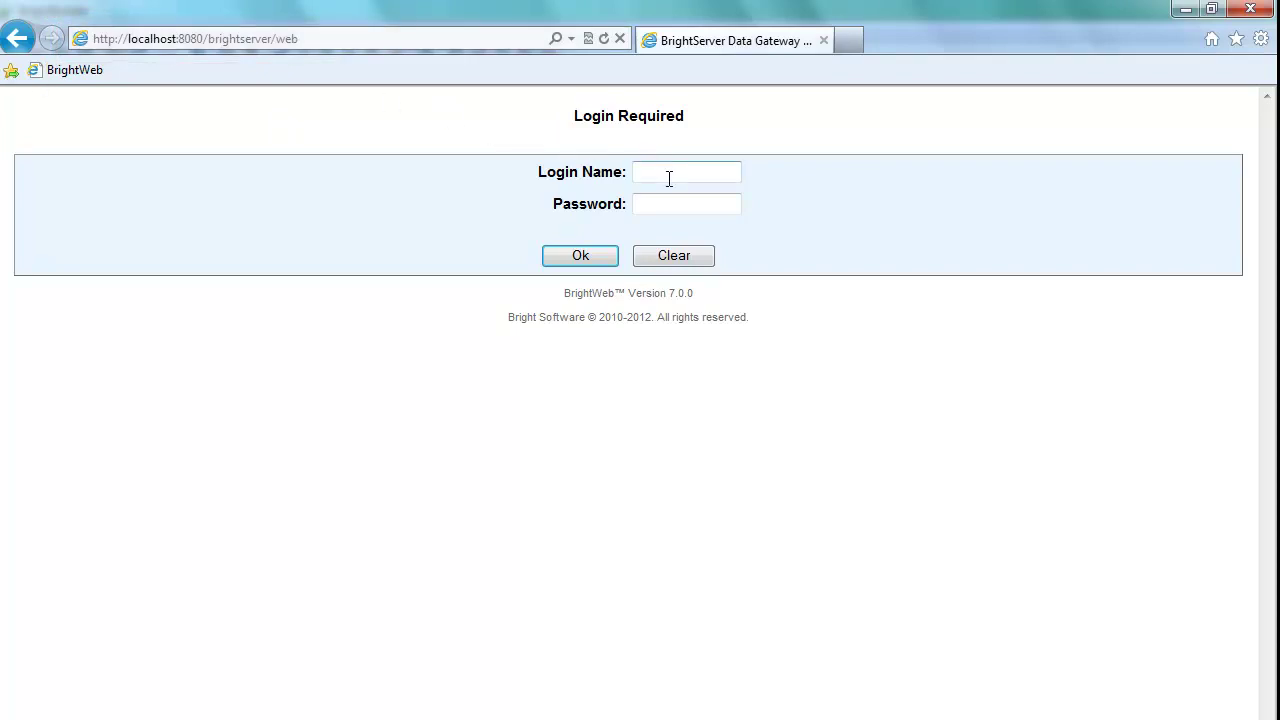
{"action": "type", "text": "user1"}
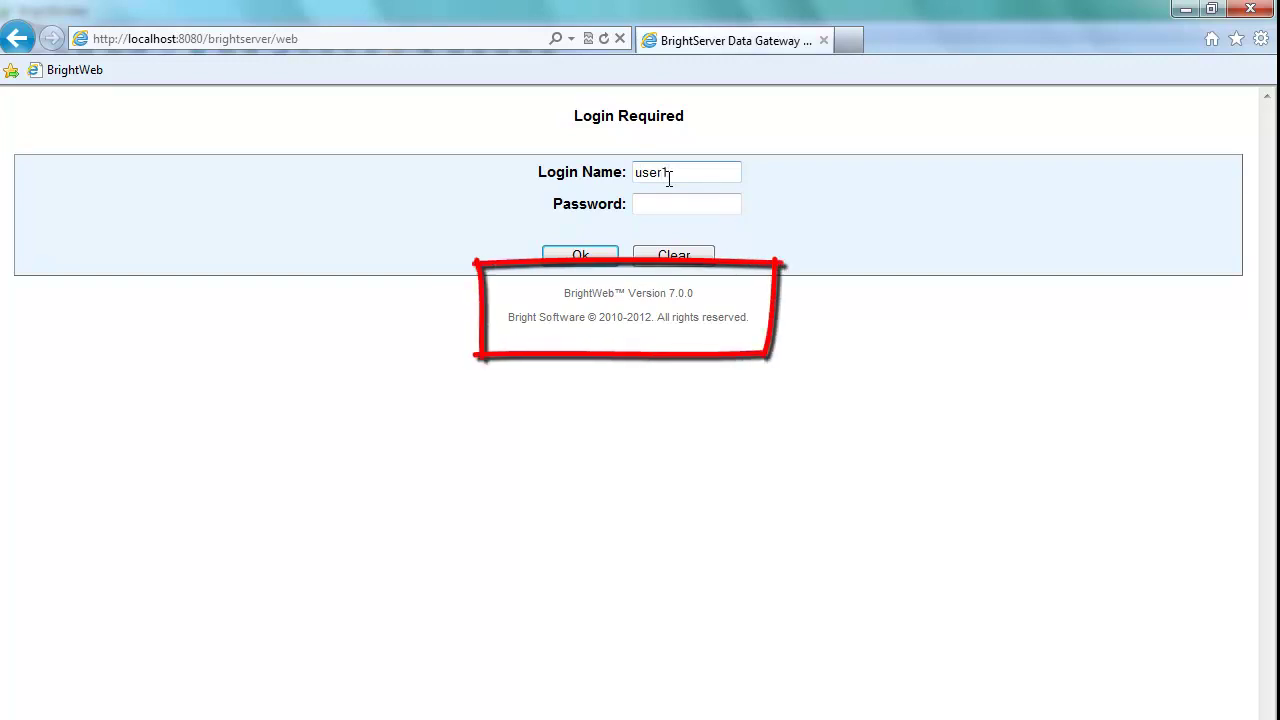
{"action": "key", "text": "Tab"}
{"action": "type", "text": "user1"}
{"action": "left_click", "coordinate": [577, 256]}
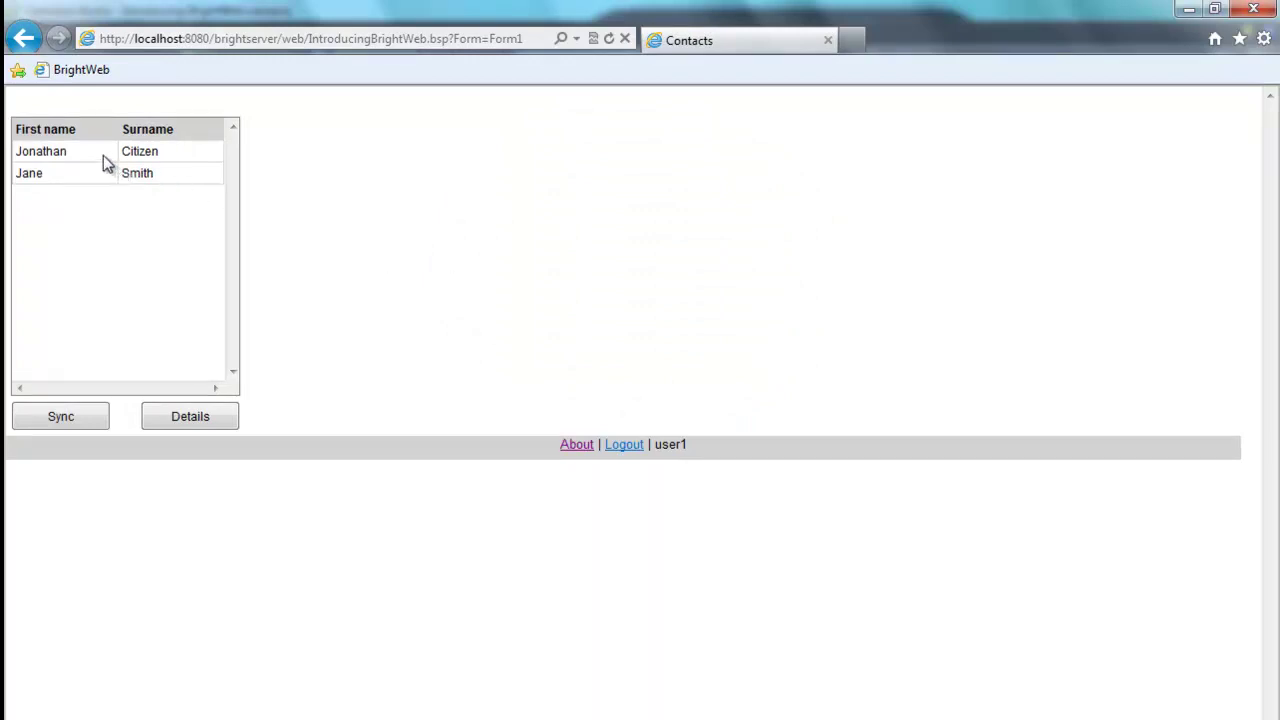
Step: Change the first contact's first name to John, save, and close back to the Contacts list
{"action": "left_click", "coordinate": [205, 423]}
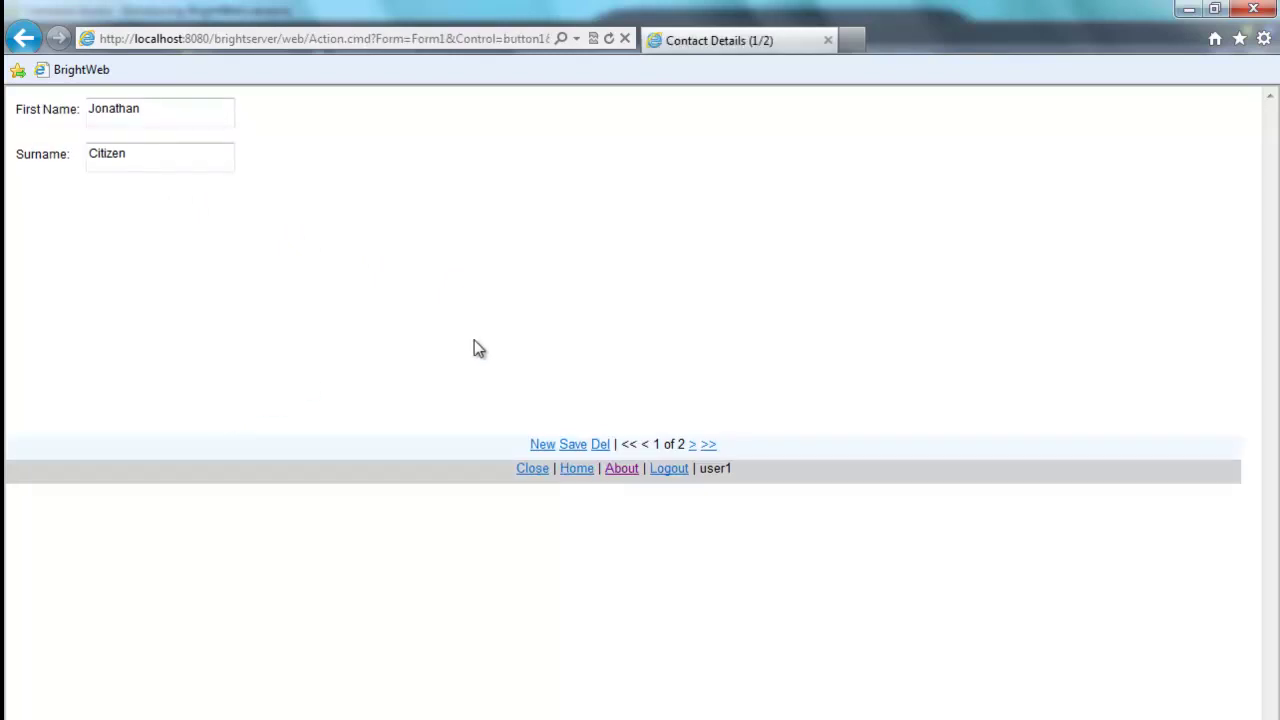
{"action": "left_click", "coordinate": [151, 118]}
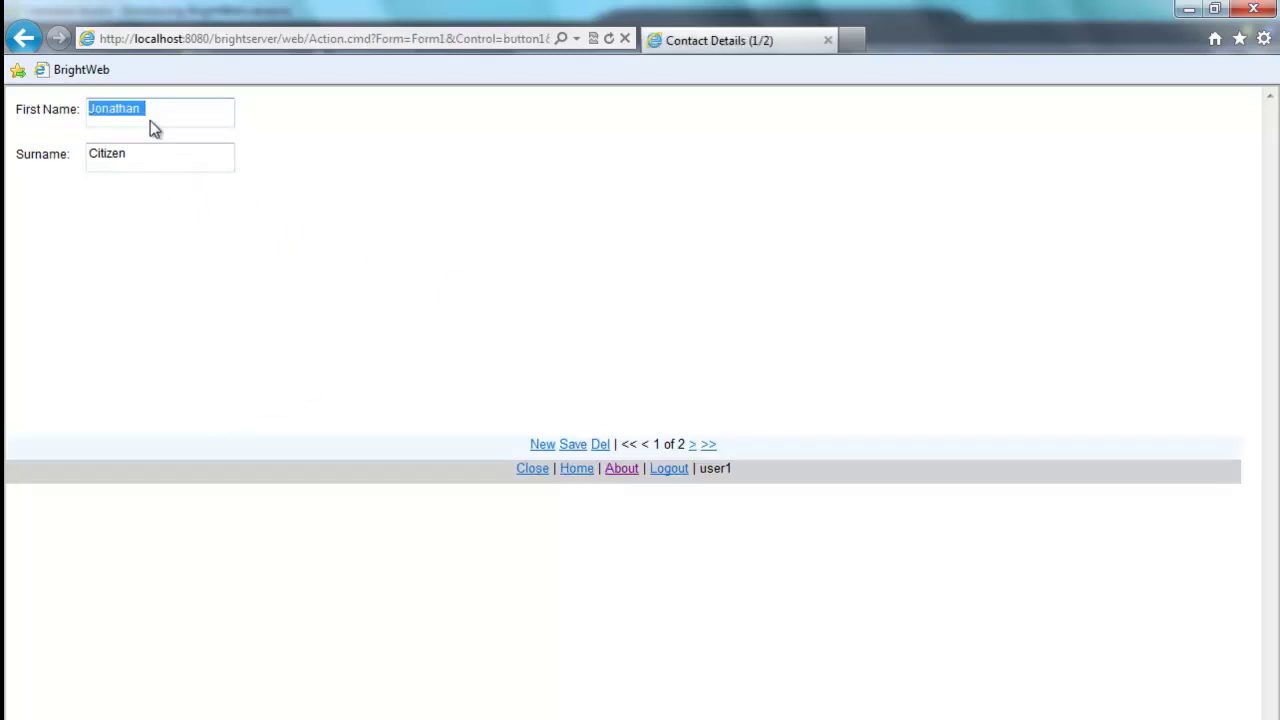
{"action": "type", "text": "John"}
{"action": "left_click", "coordinate": [576, 445]}
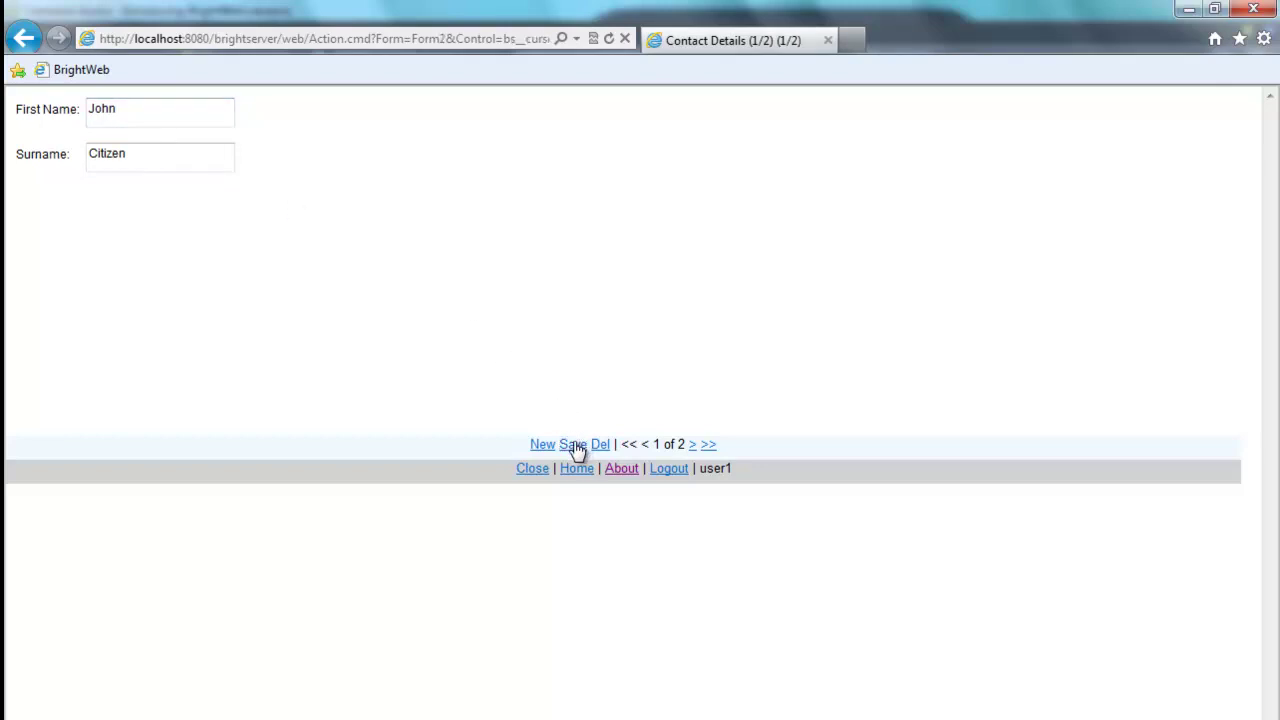
{"action": "left_click", "coordinate": [540, 469]}
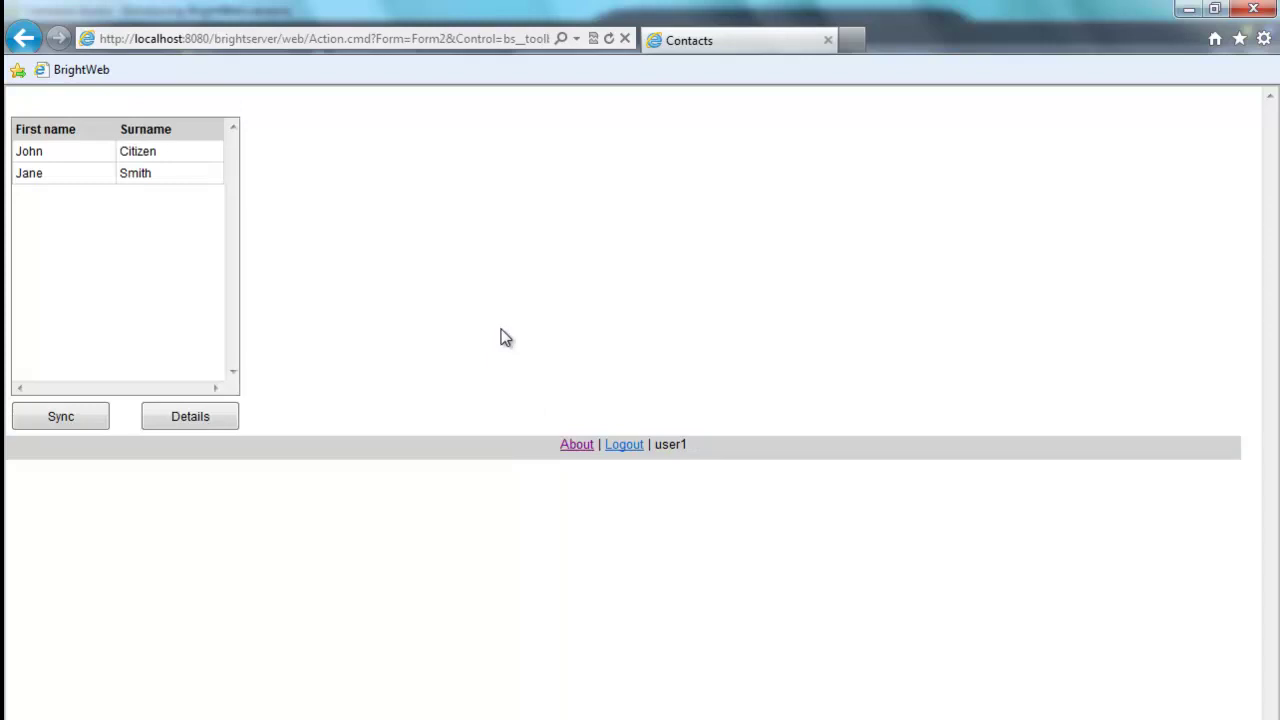
Step: Re-run the dbo.CONTACTS query in SSMS to confirm contact 111's first name is now John
{"action": "key", "text": "alt+Tab"}
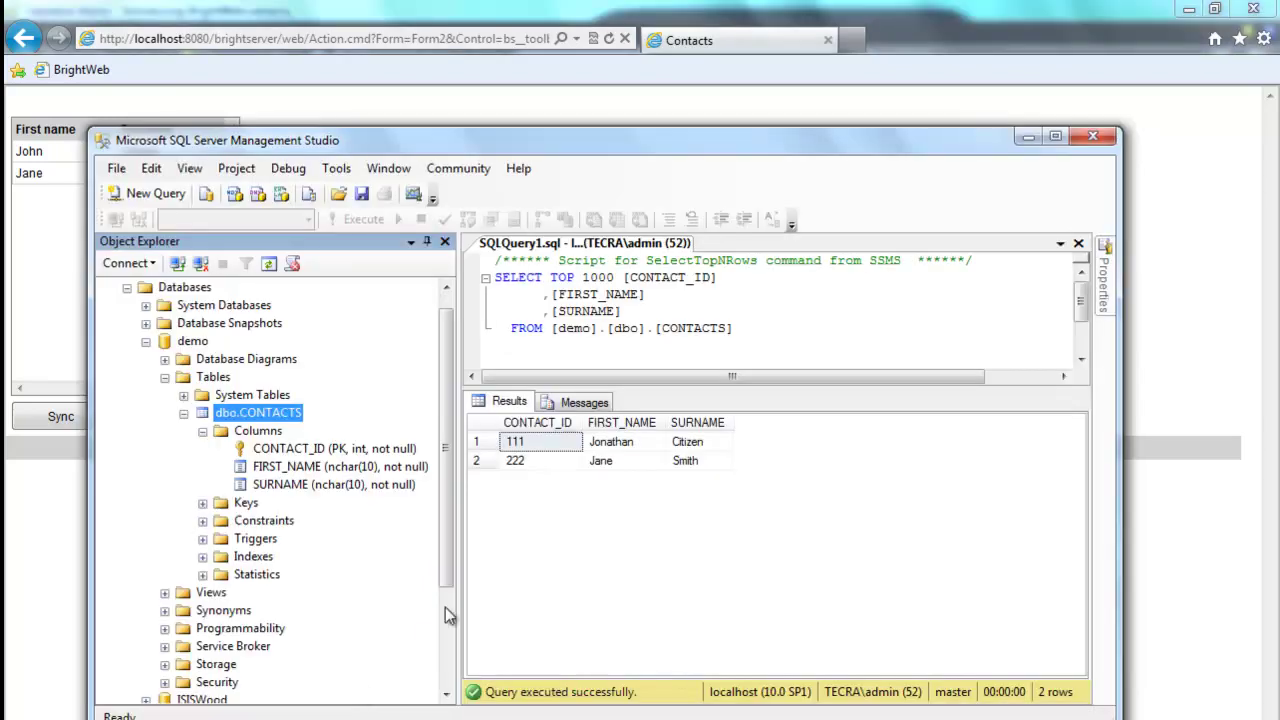
{"action": "left_click", "coordinate": [583, 347]}
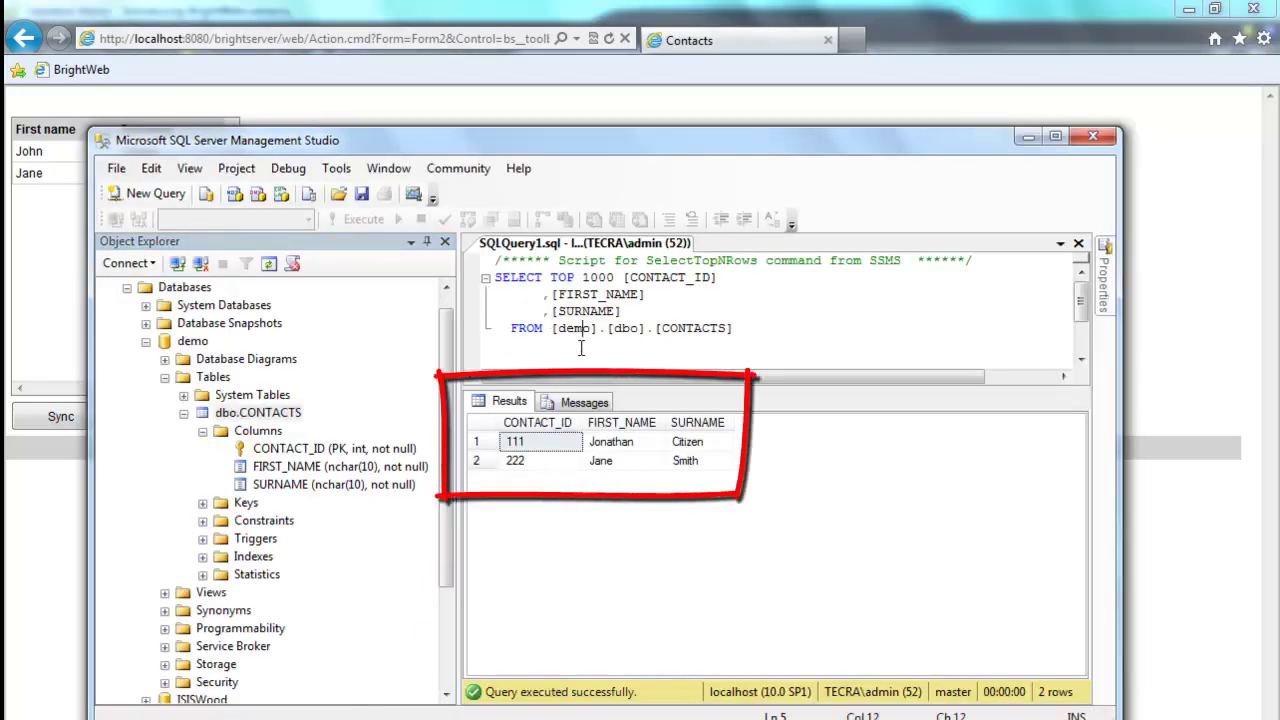
{"action": "left_click", "coordinate": [369, 222]}
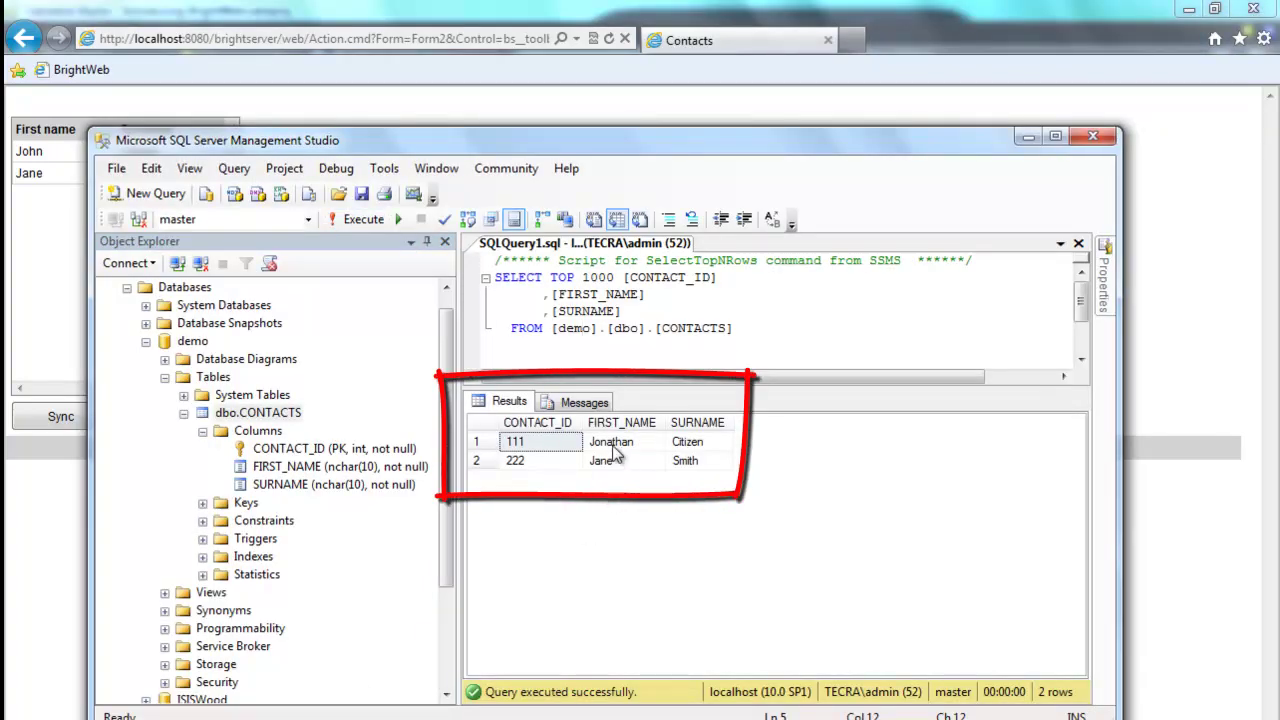
{"action": "left_click", "coordinate": [366, 222]}
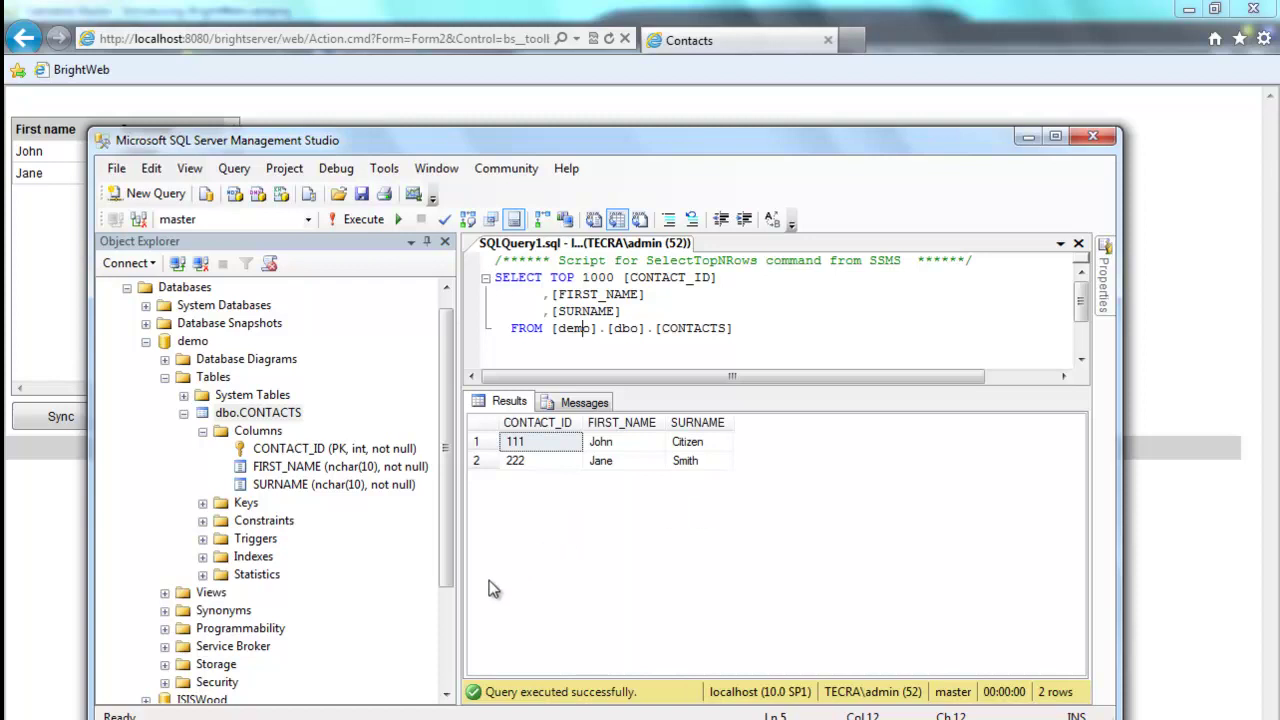
{"action": "left_click", "coordinate": [622, 441]}
{"action": "left_click", "coordinate": [410, 719]}
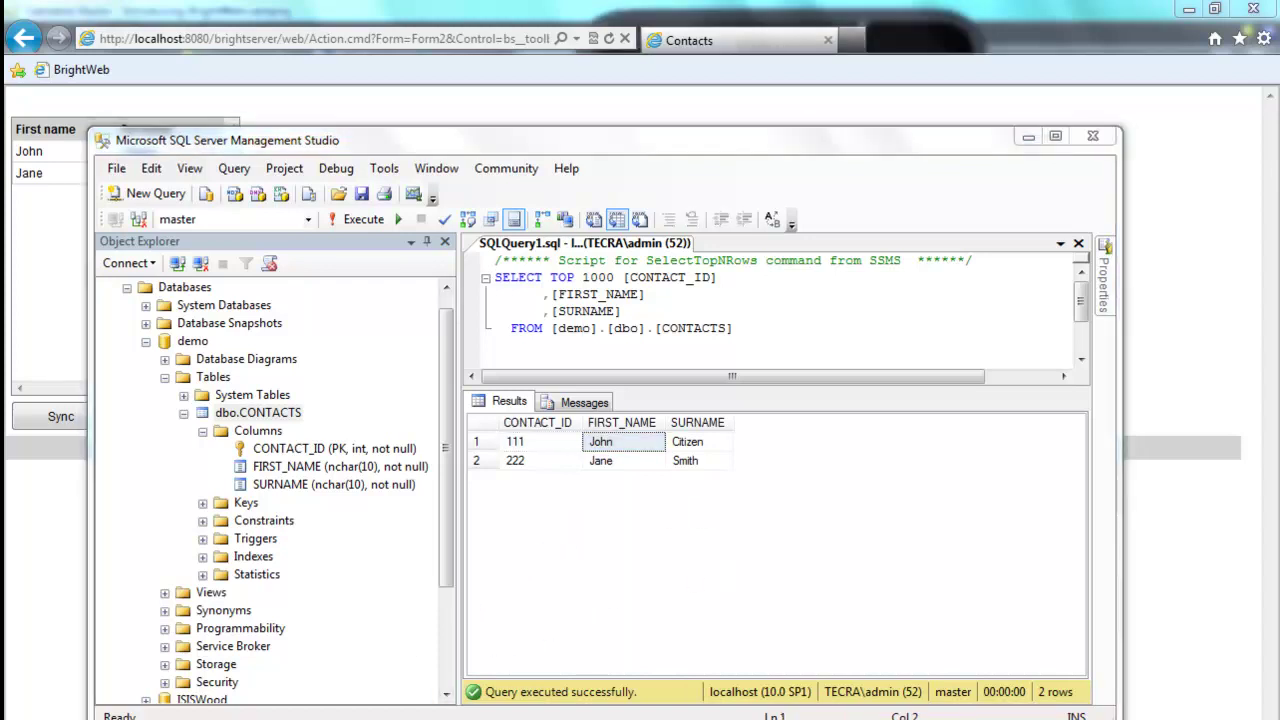
Step: Rename the first contact from John to Jonathan on the emulator and confirm saving
{"action": "left_click", "coordinate": [685, 170]}
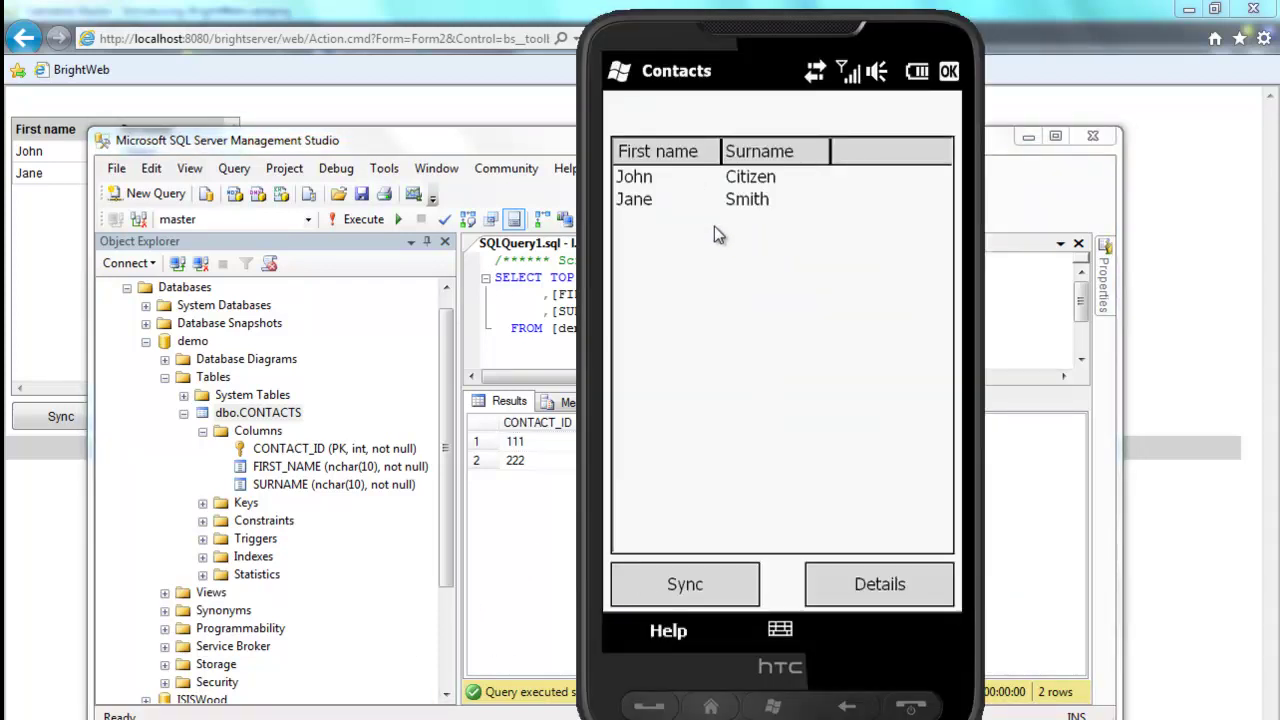
{"action": "left_click", "coordinate": [873, 588]}
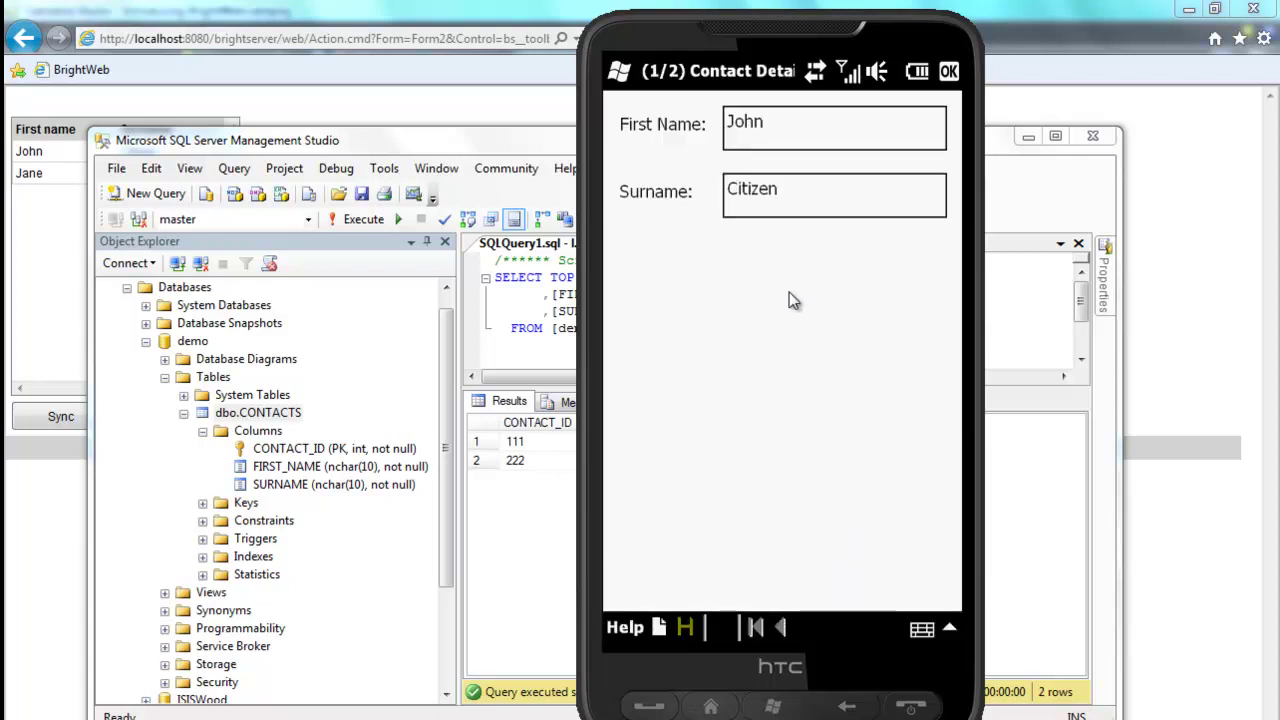
{"action": "left_click", "coordinate": [800, 130]}
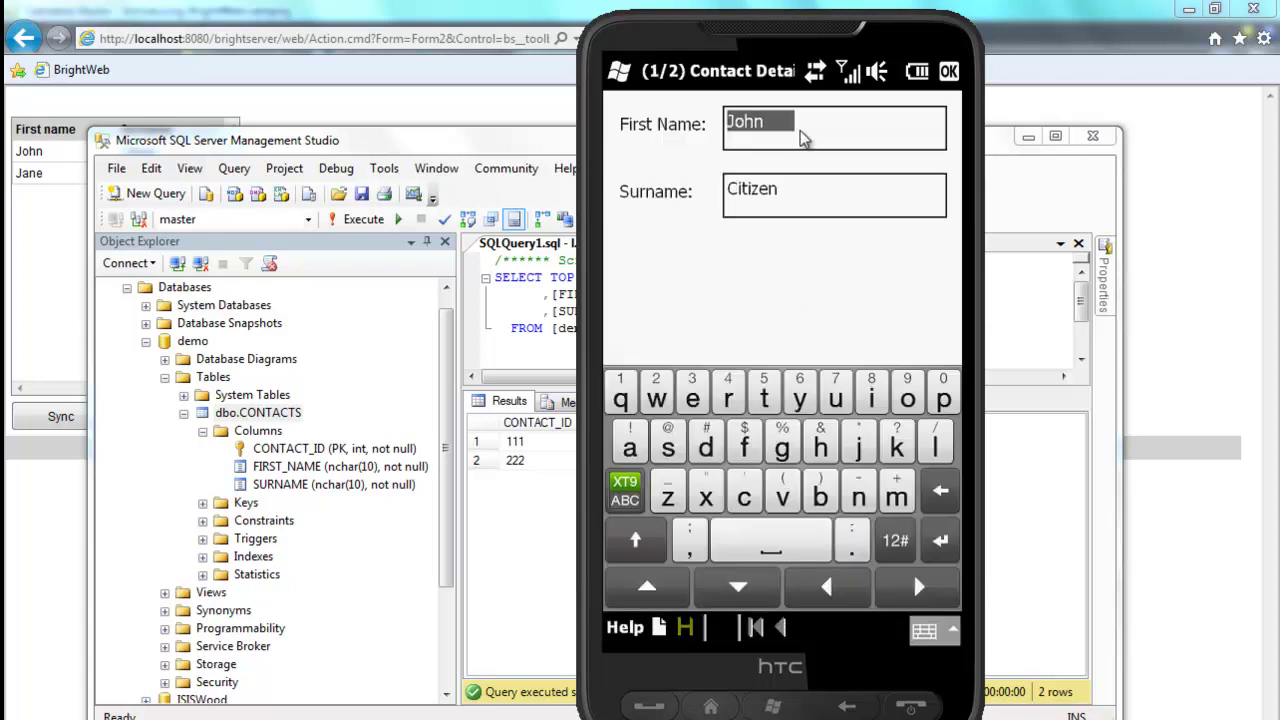
{"action": "type", "text": "Jon"}
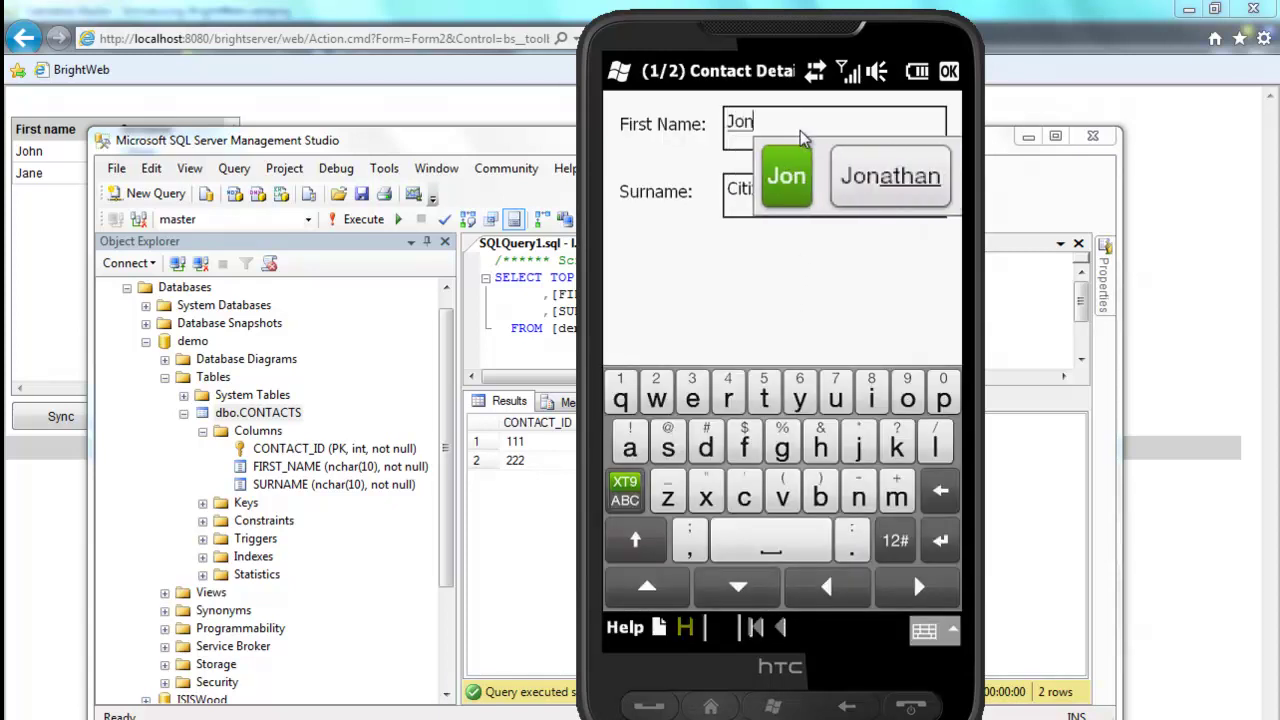
{"action": "type", "text": "athan"}
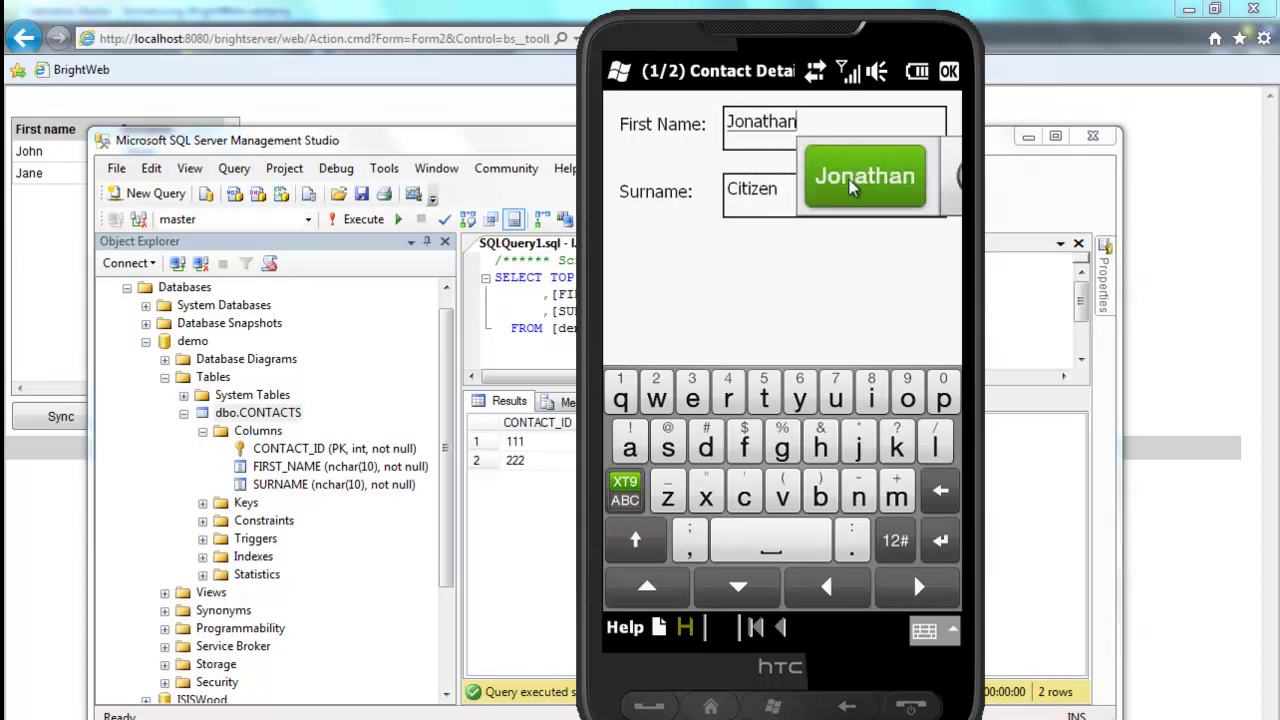
{"action": "left_click", "coordinate": [851, 188]}
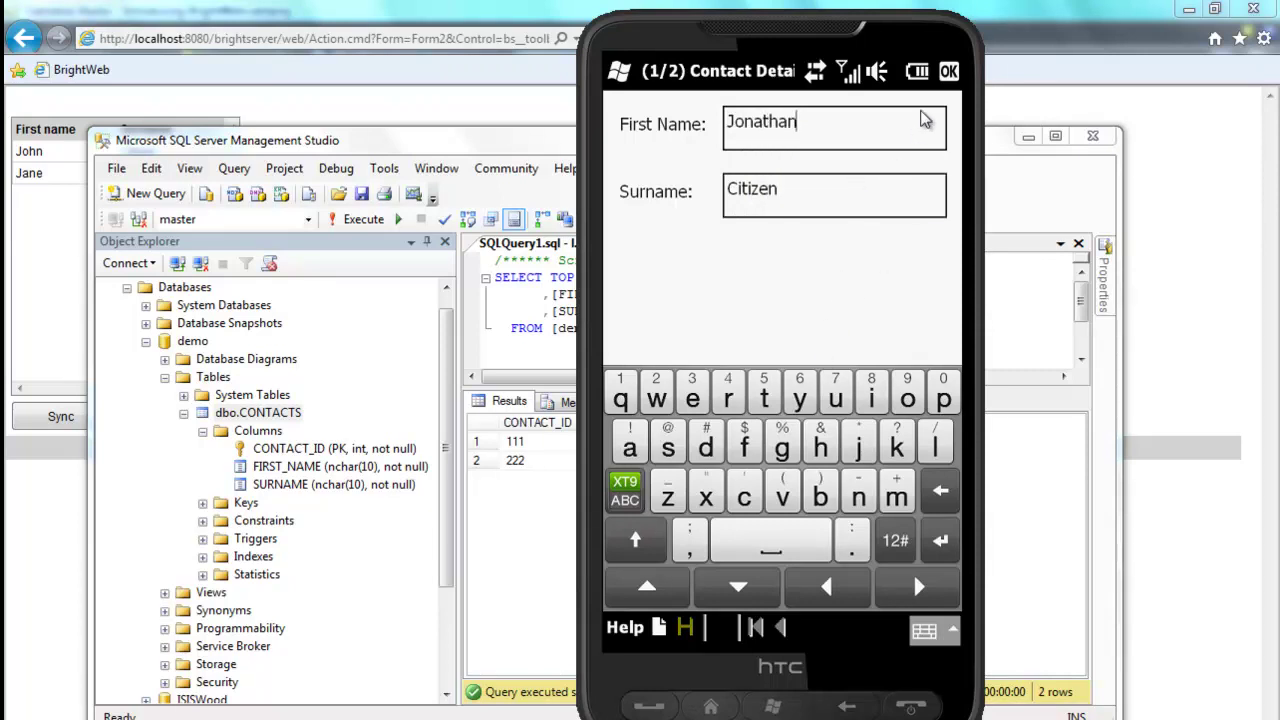
{"action": "left_click", "coordinate": [949, 71]}
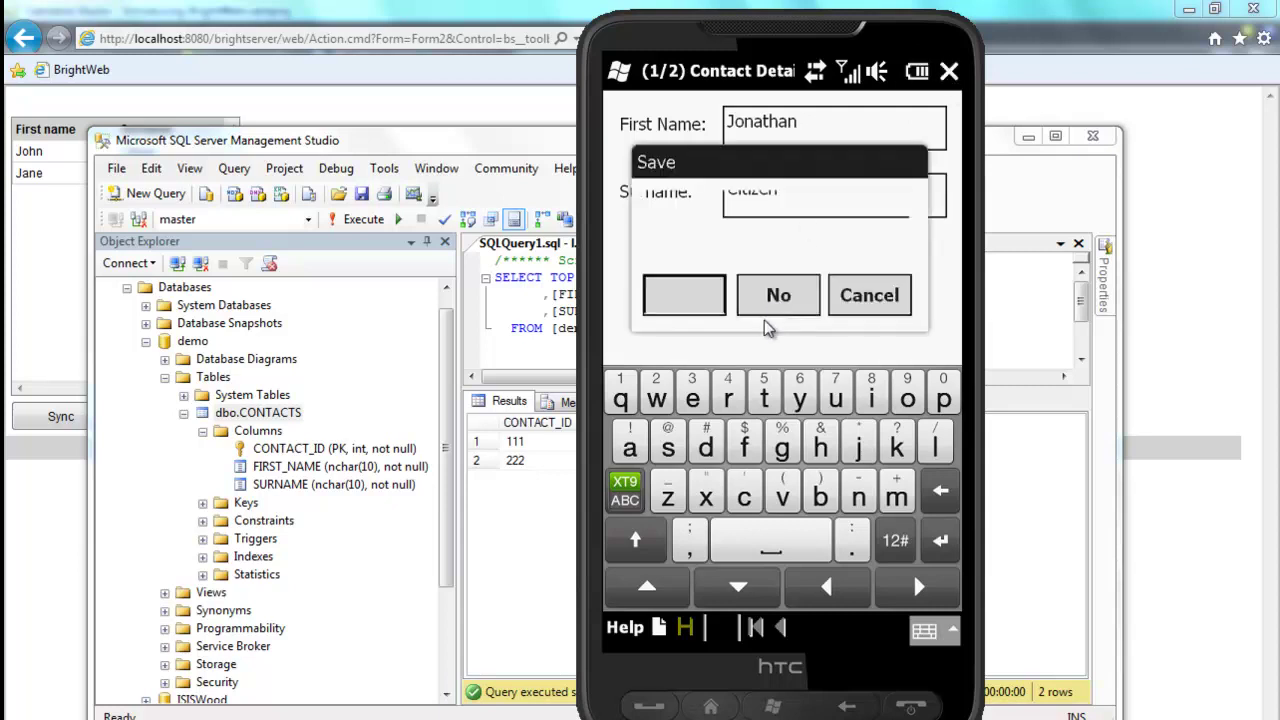
{"action": "left_click", "coordinate": [703, 301]}
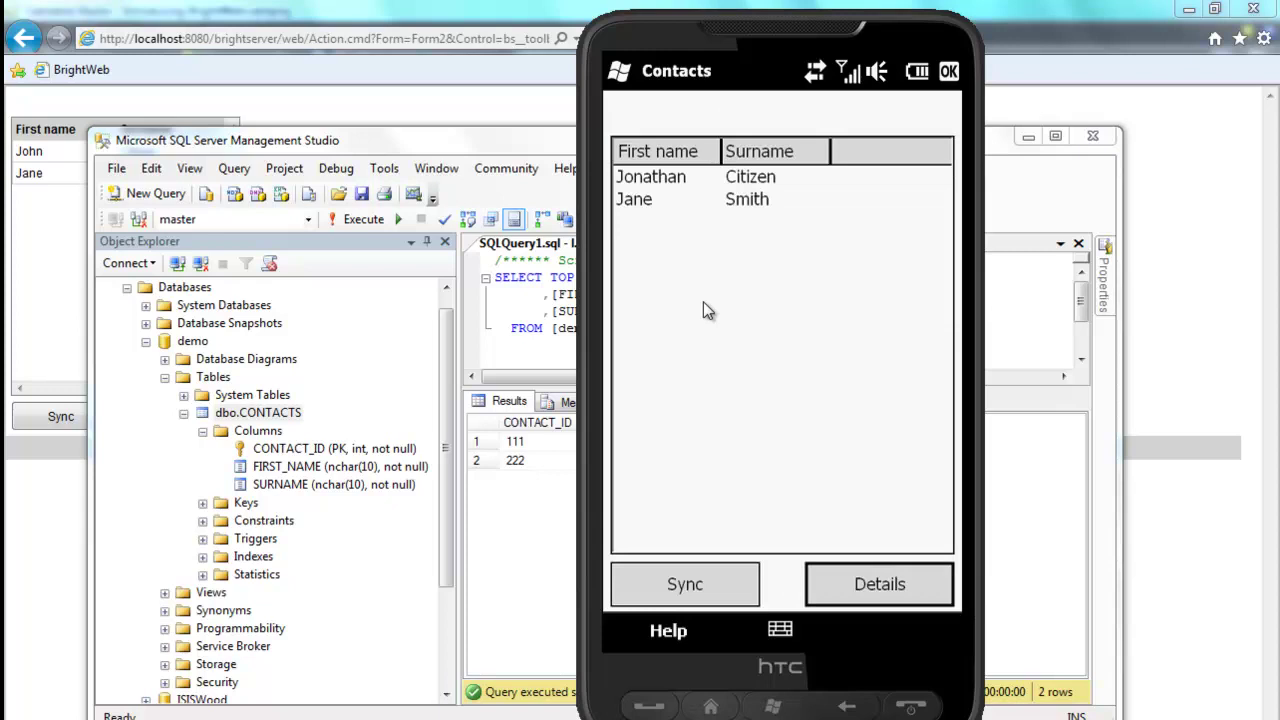
Step: Sync the emulator's contacts, then re-run the CONTACTS query to see Jonathan Citizen
{"action": "left_click", "coordinate": [455, 145]}
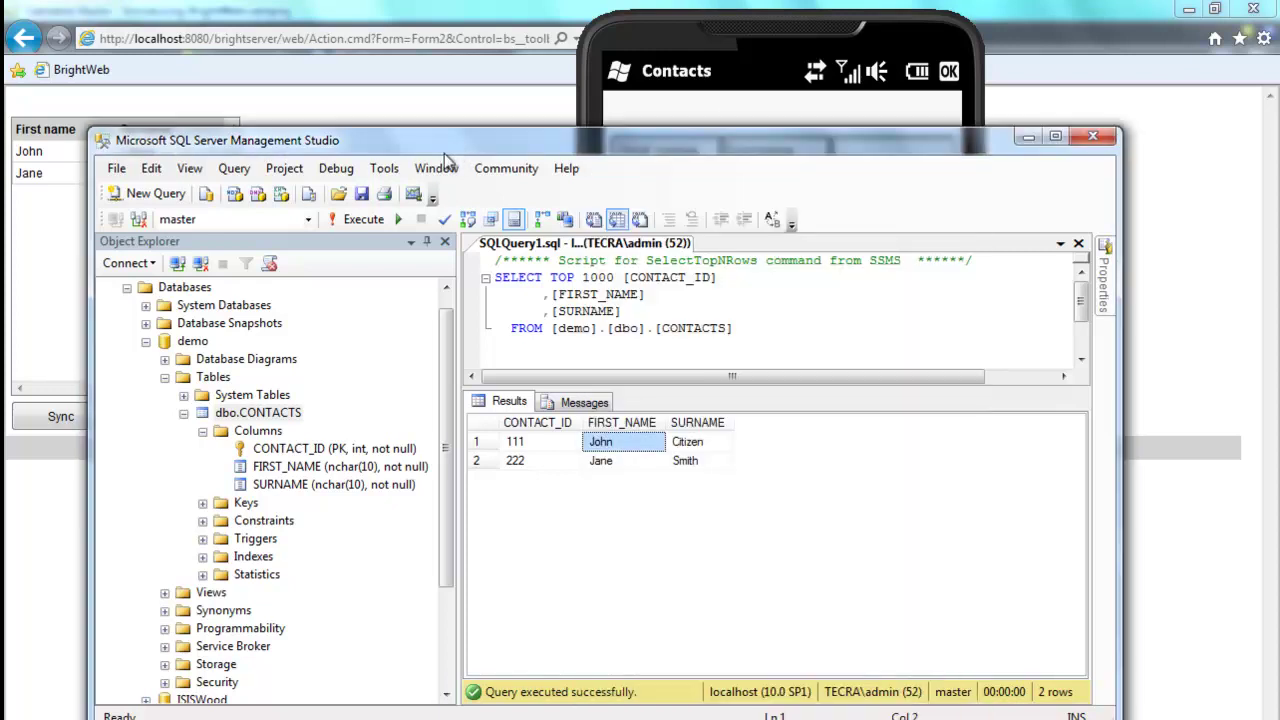
{"action": "left_click", "coordinate": [330, 220]}
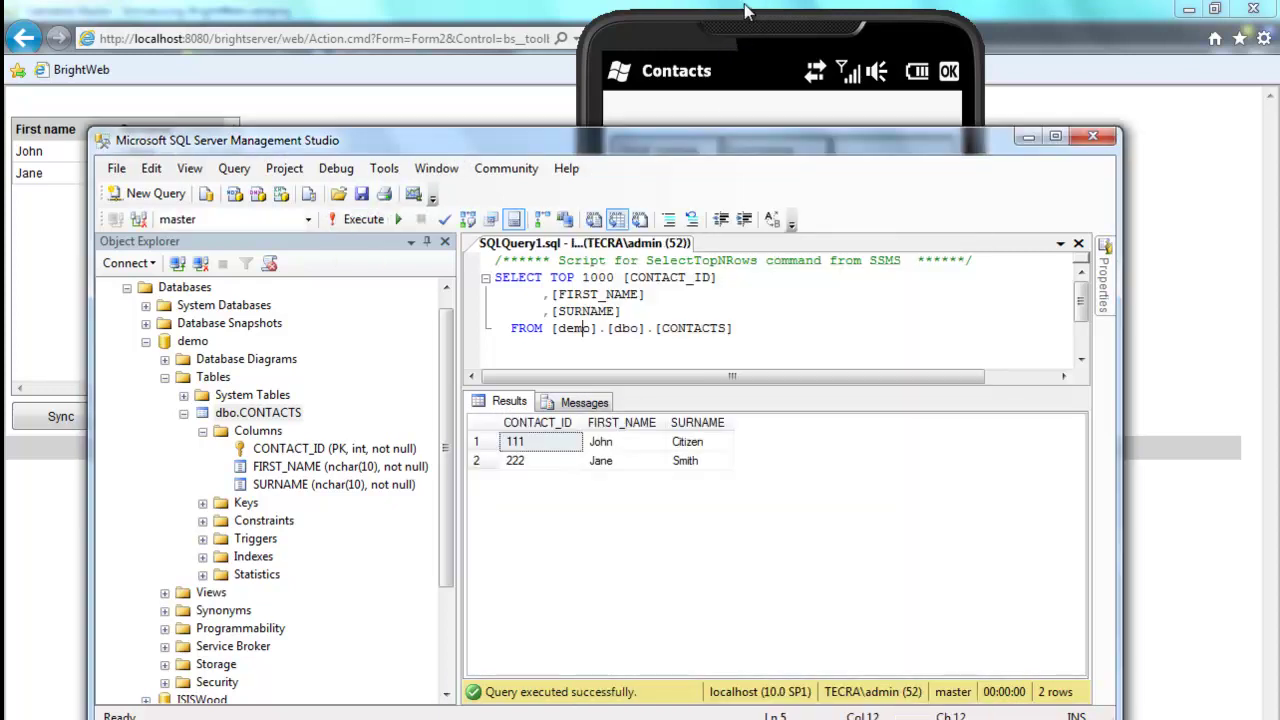
{"action": "left_click", "coordinate": [700, 33]}
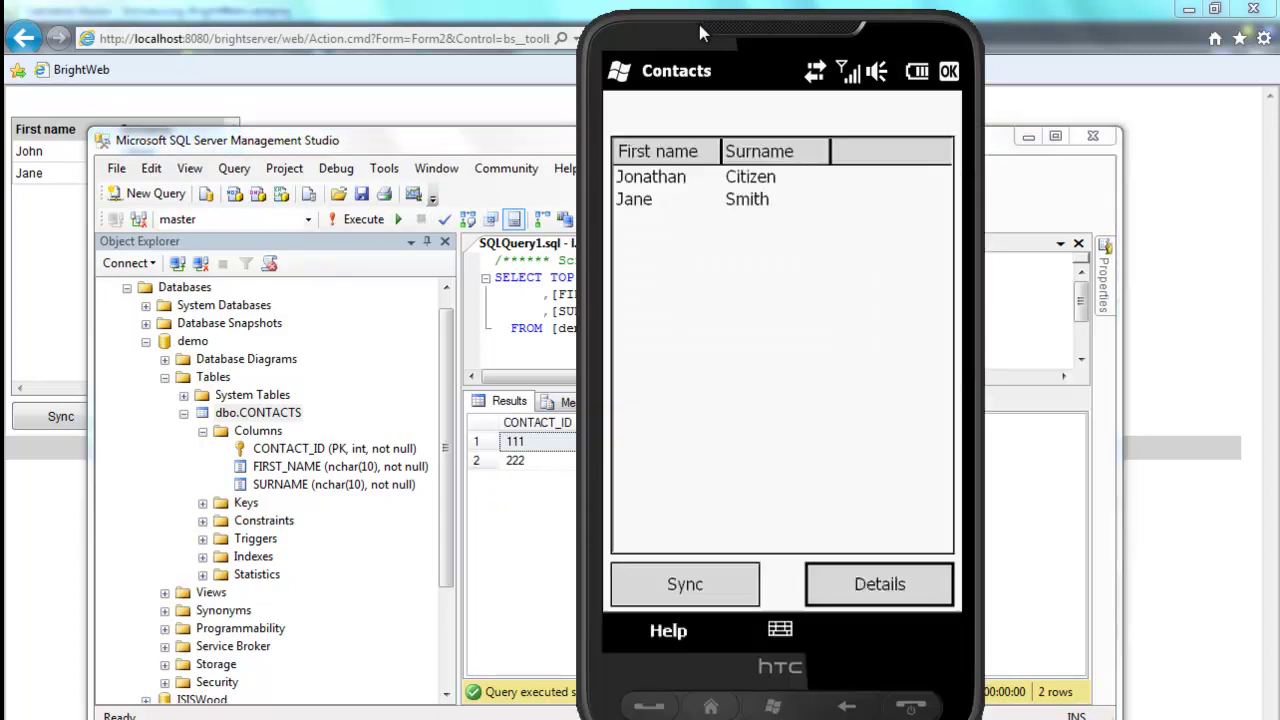
{"action": "left_click", "coordinate": [725, 587]}
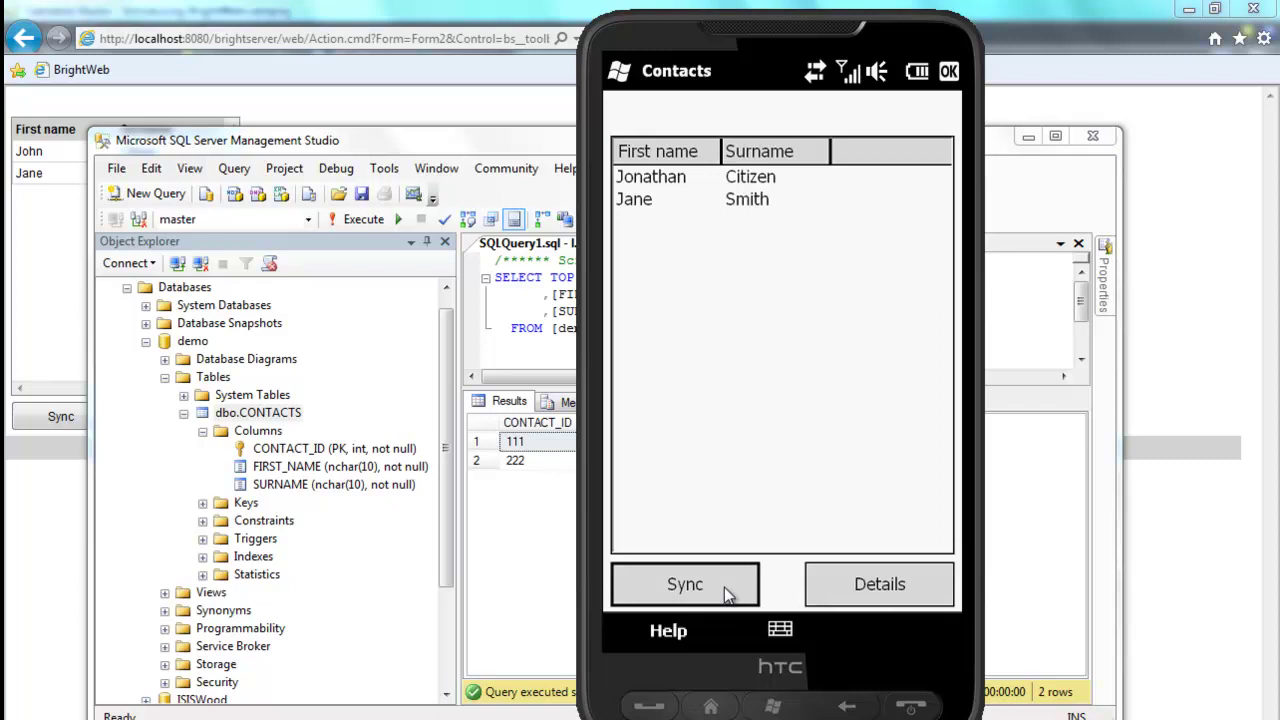
{"action": "left_click", "coordinate": [380, 145]}
{"action": "left_click", "coordinate": [343, 219]}
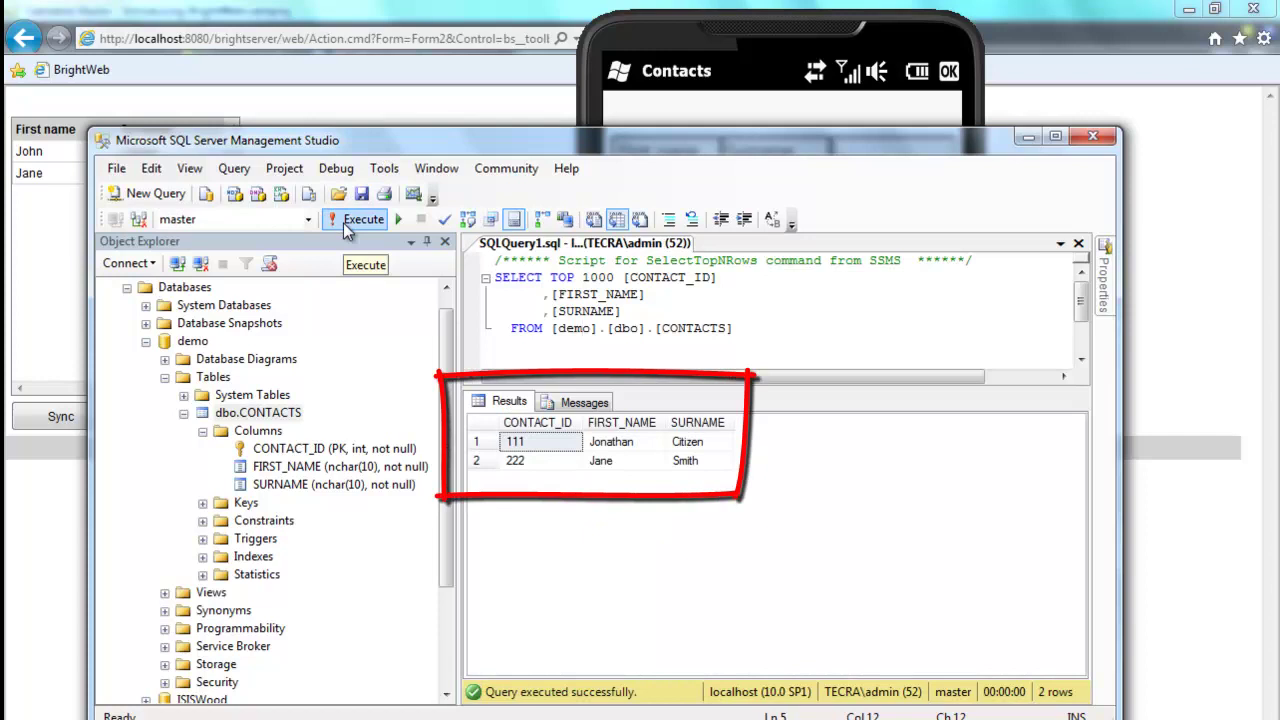
{"action": "left_click", "coordinate": [705, 38]}
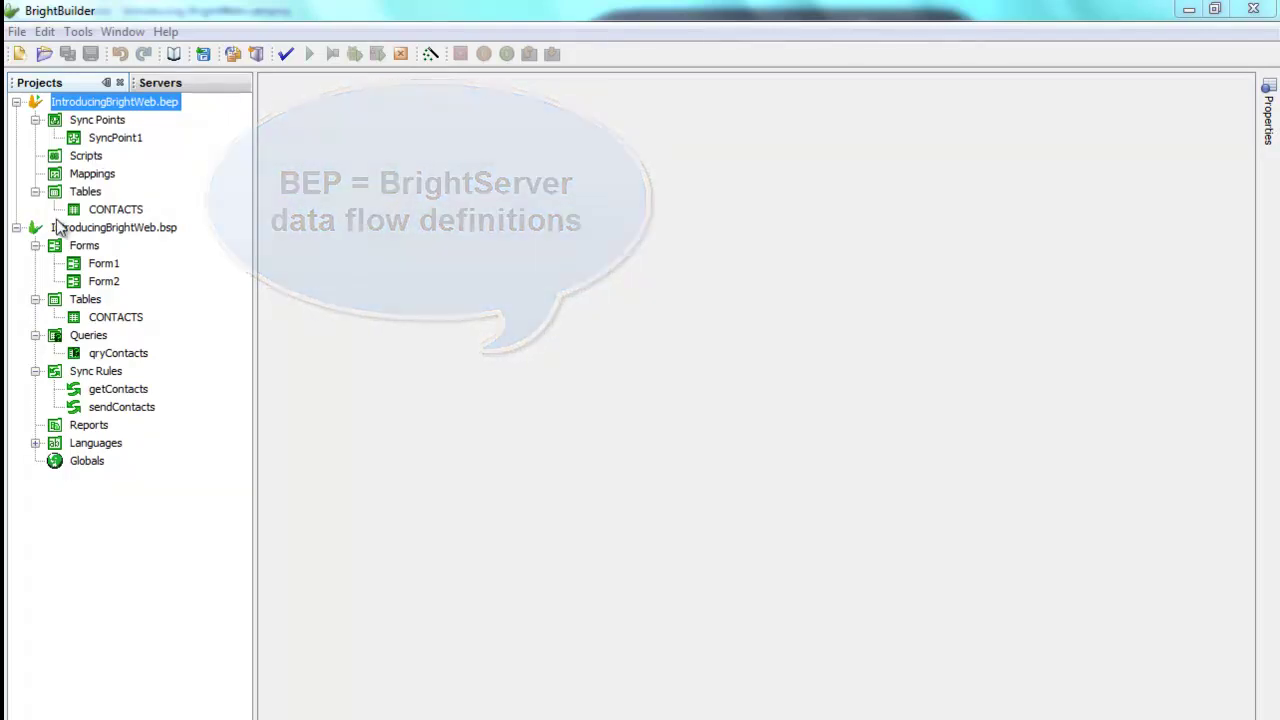
Step: Open the server CONTACTS table, check the .bep project's actions menu, then open SyncPoint1
{"action": "double_click", "coordinate": [111, 211]}
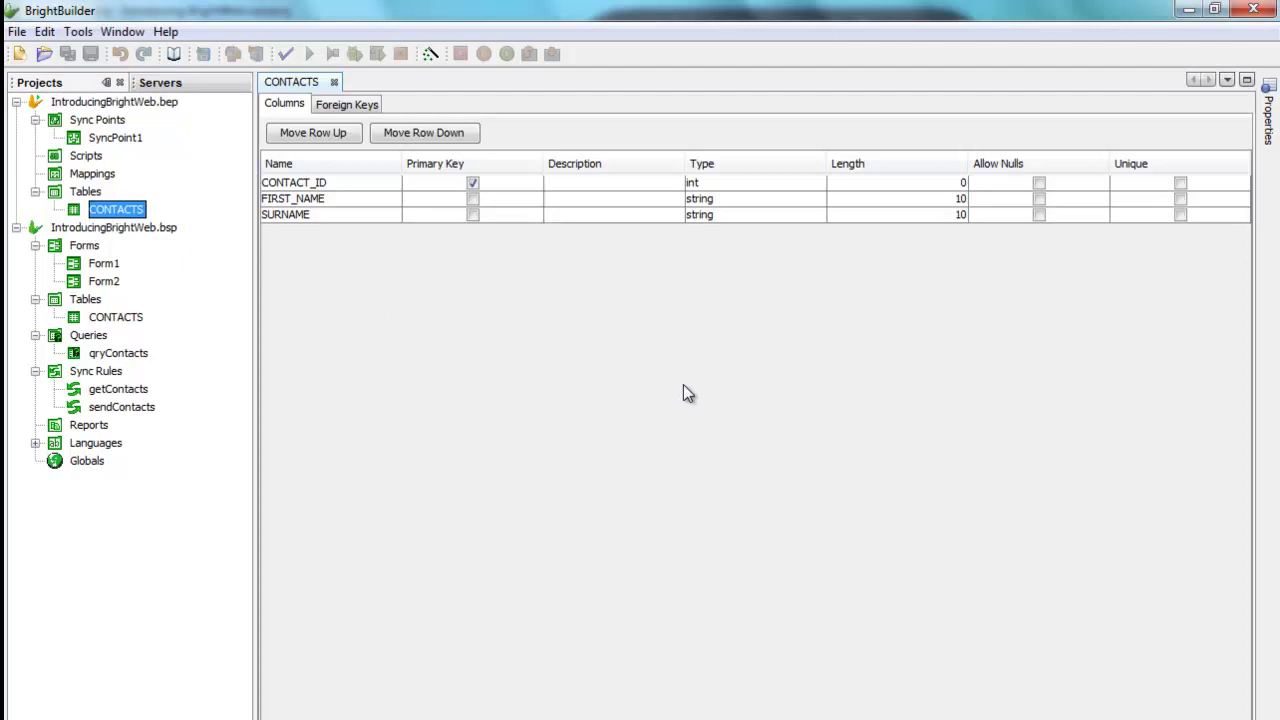
{"action": "left_click", "coordinate": [144, 107]}
{"action": "right_click", "coordinate": [148, 105]}
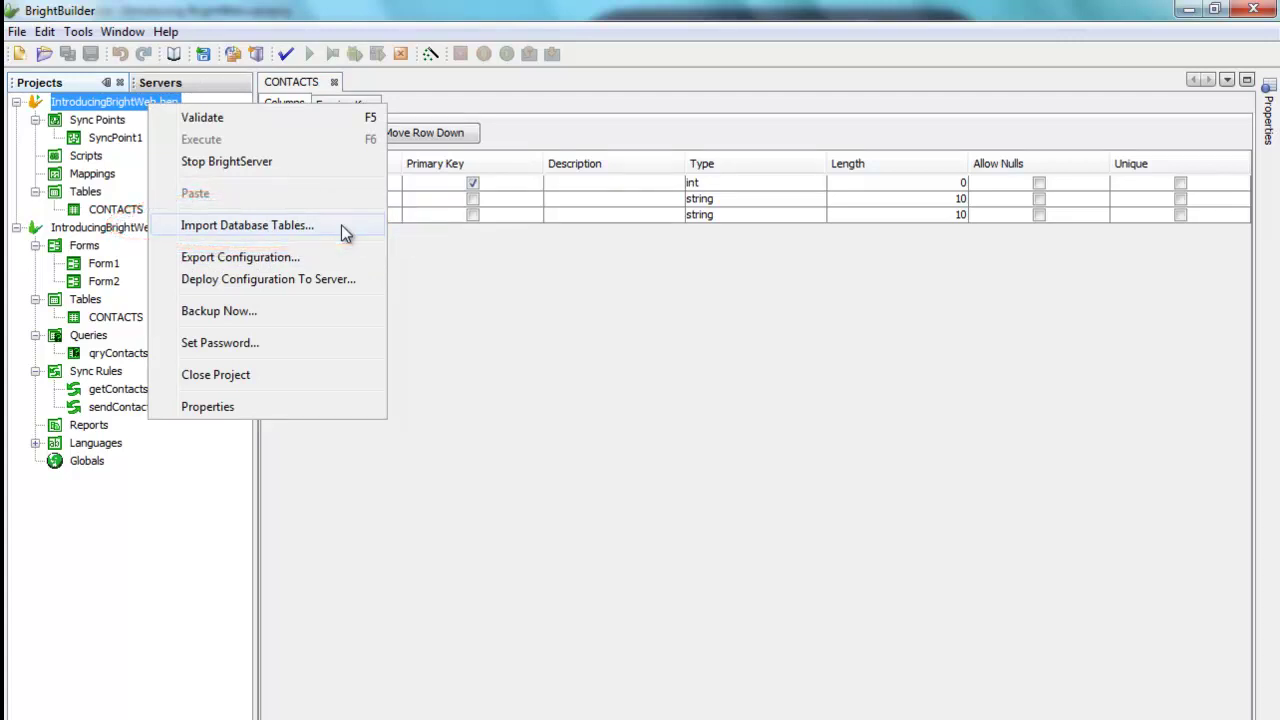
{"action": "left_click", "coordinate": [620, 385]}
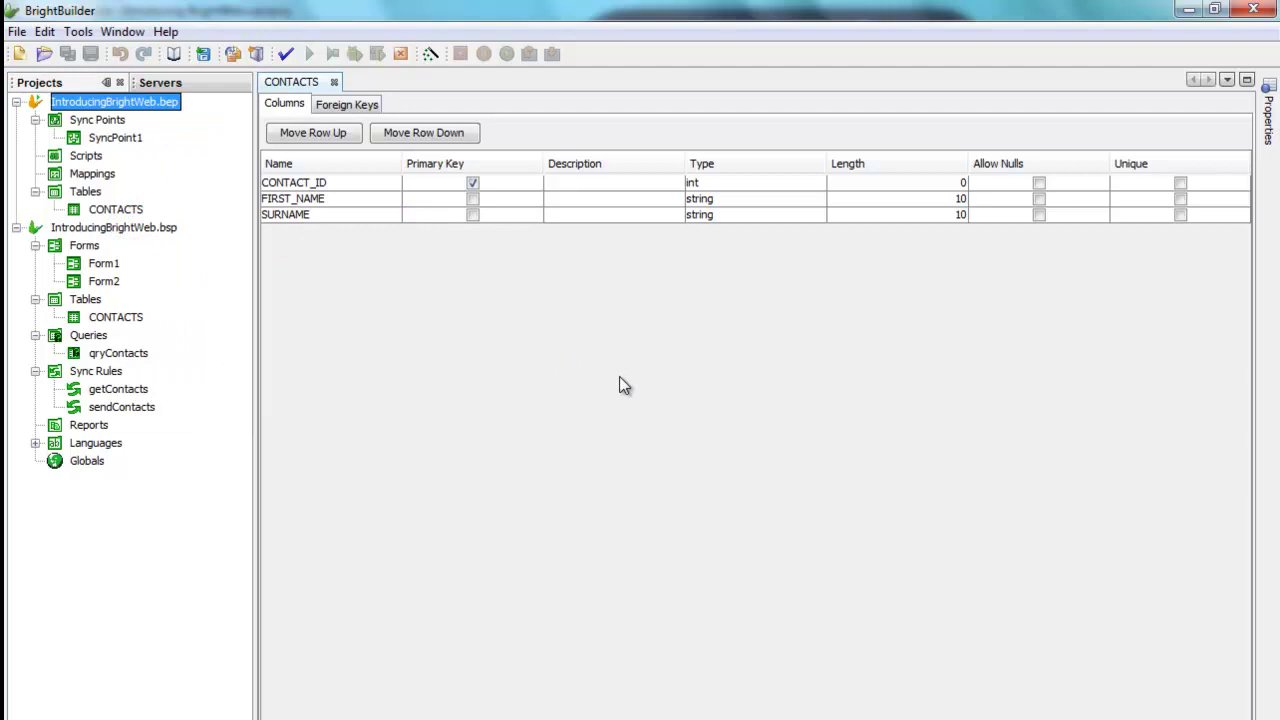
{"action": "double_click", "coordinate": [128, 140]}
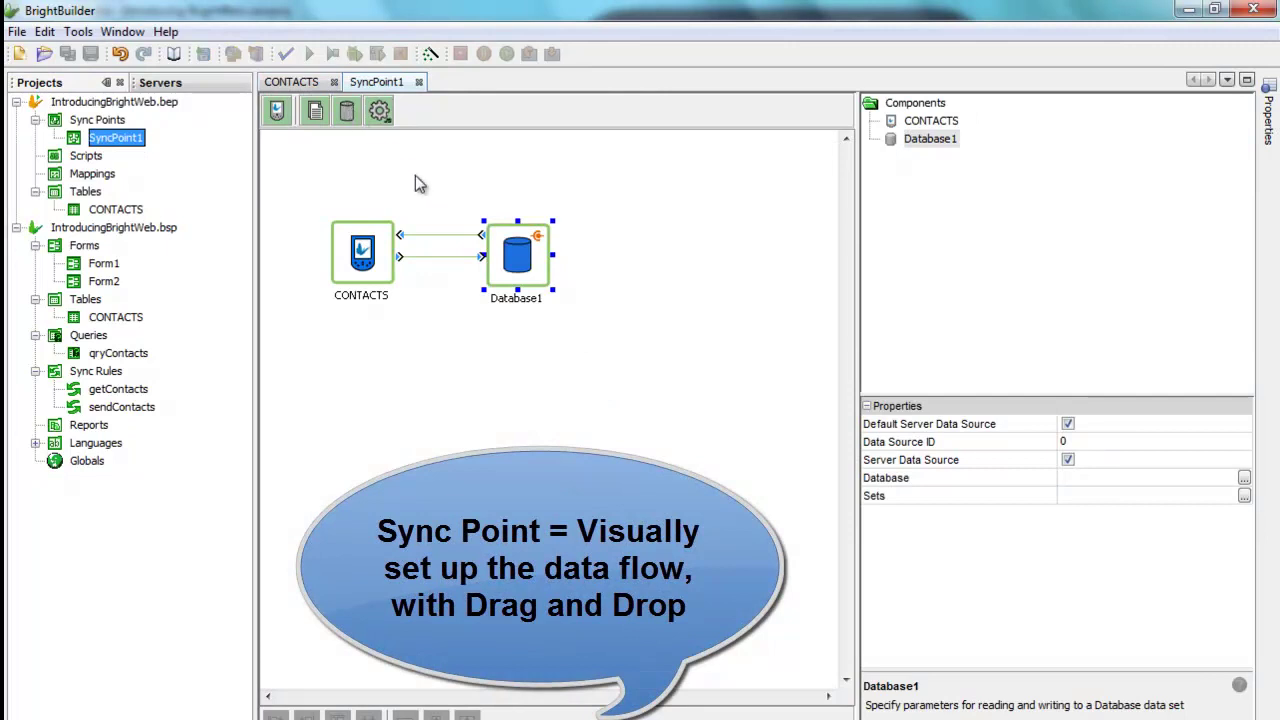
Step: Inspect Database1's connection parameters from SyncPoint1 and cancel without changes
{"action": "left_click", "coordinate": [1245, 478]}
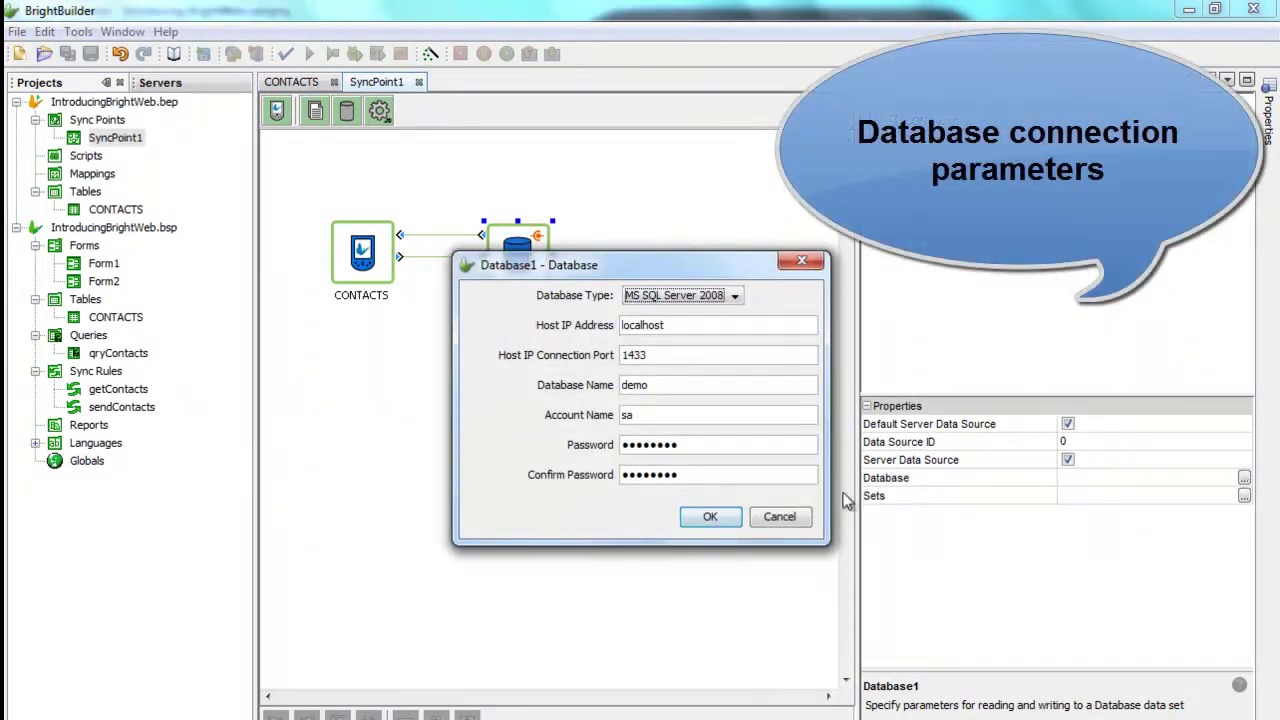
{"action": "left_click", "coordinate": [779, 517]}
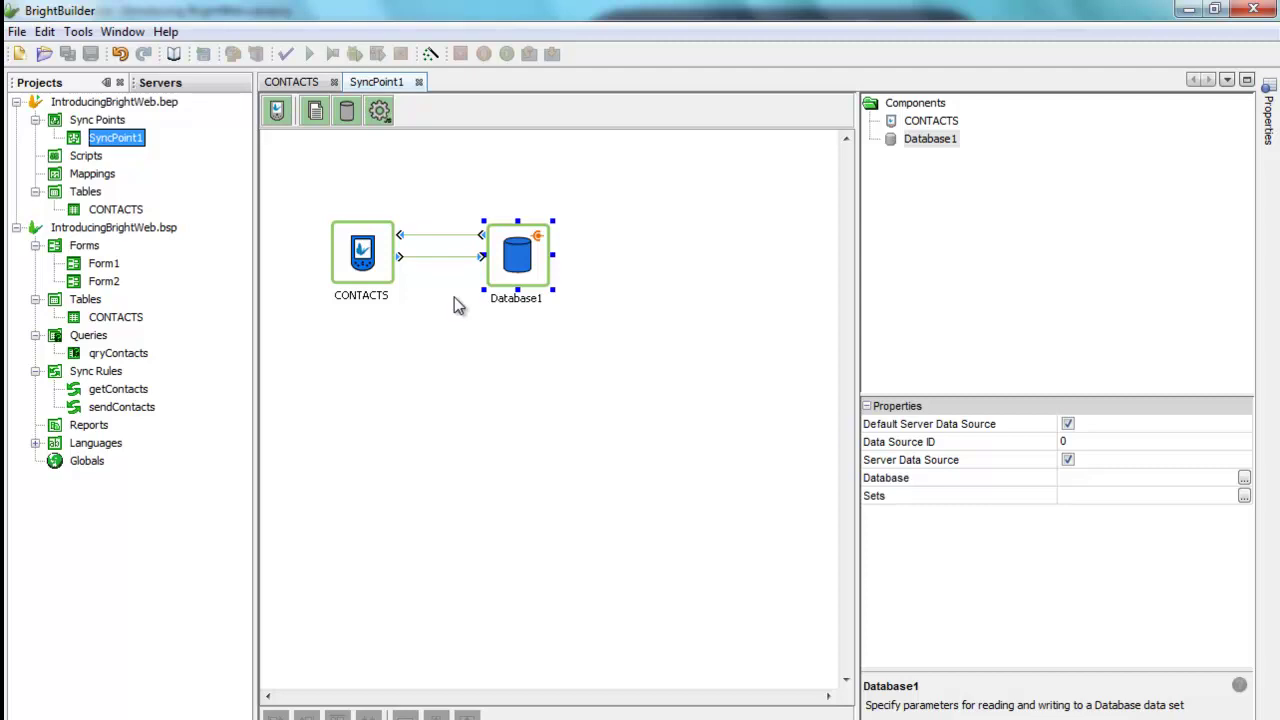
{"action": "left_click", "coordinate": [148, 104]}
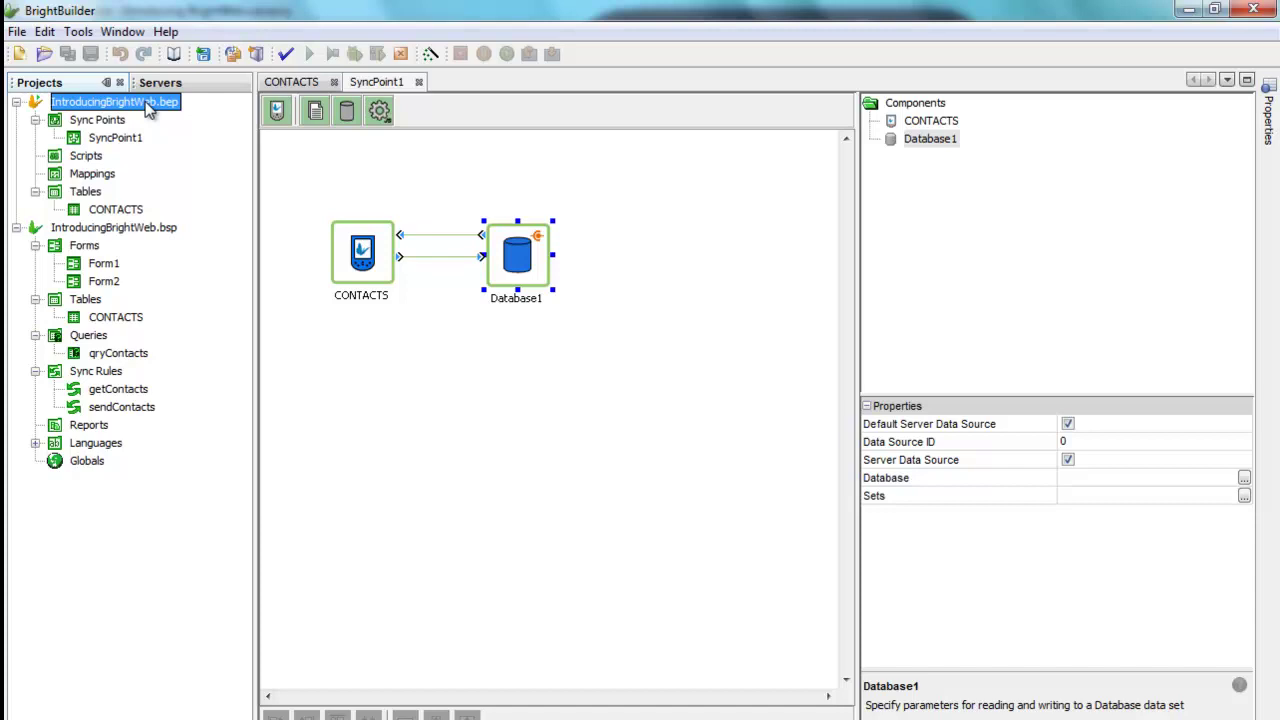
Step: Close the SyncPoint1 and CONTACTS tabs and open the client project's CONTACTS table definition
{"action": "left_click", "coordinate": [142, 231]}
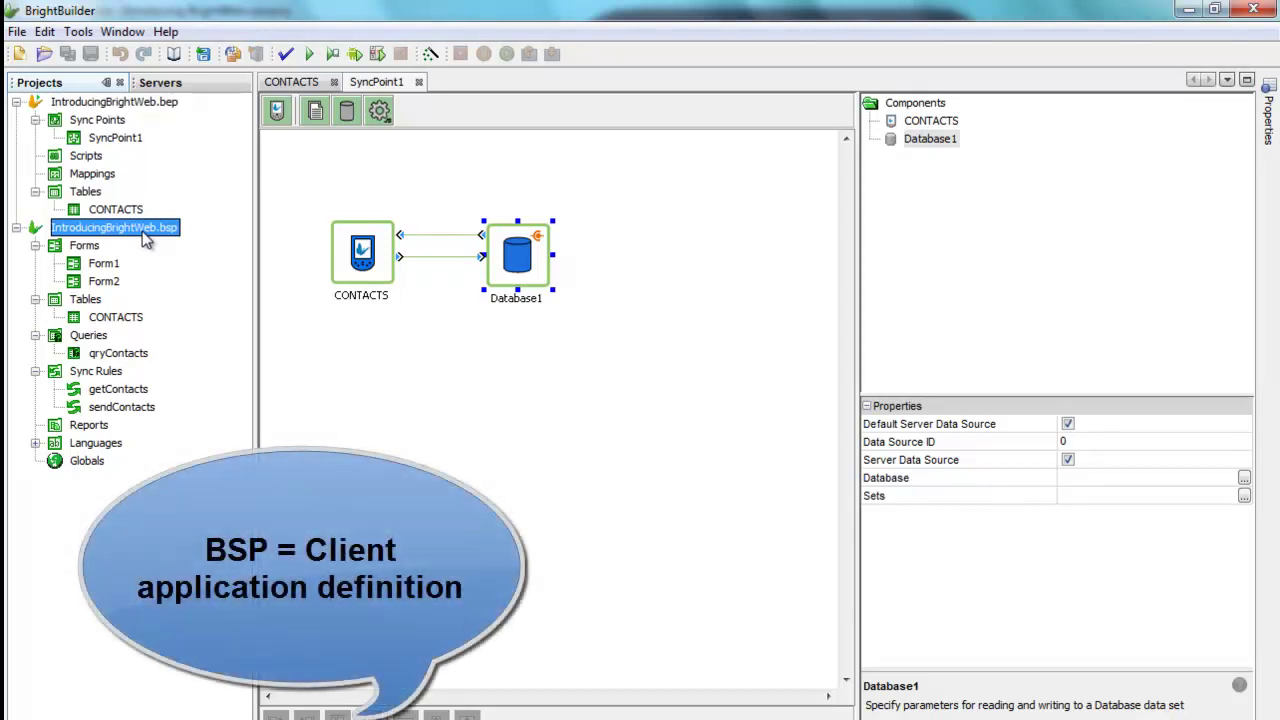
{"action": "left_click", "coordinate": [418, 82]}
{"action": "left_click", "coordinate": [334, 82]}
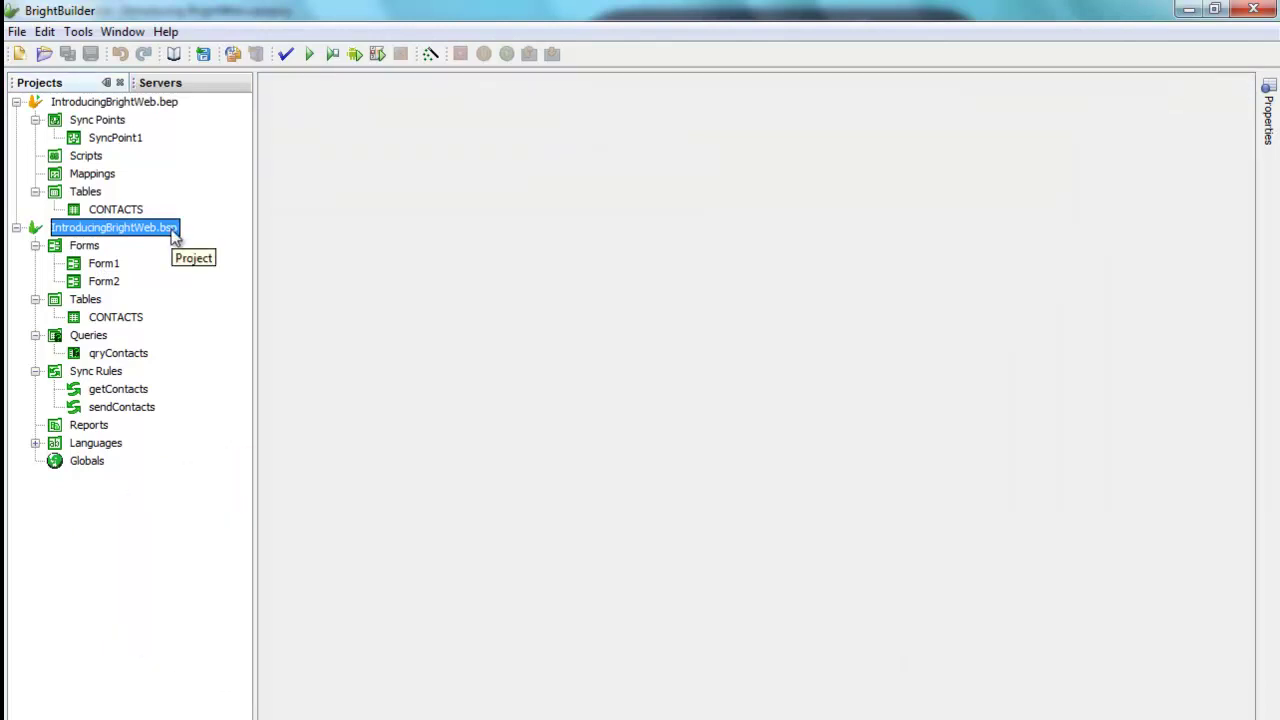
{"action": "left_click", "coordinate": [116, 317]}
{"action": "double_click", "coordinate": [117, 318]}
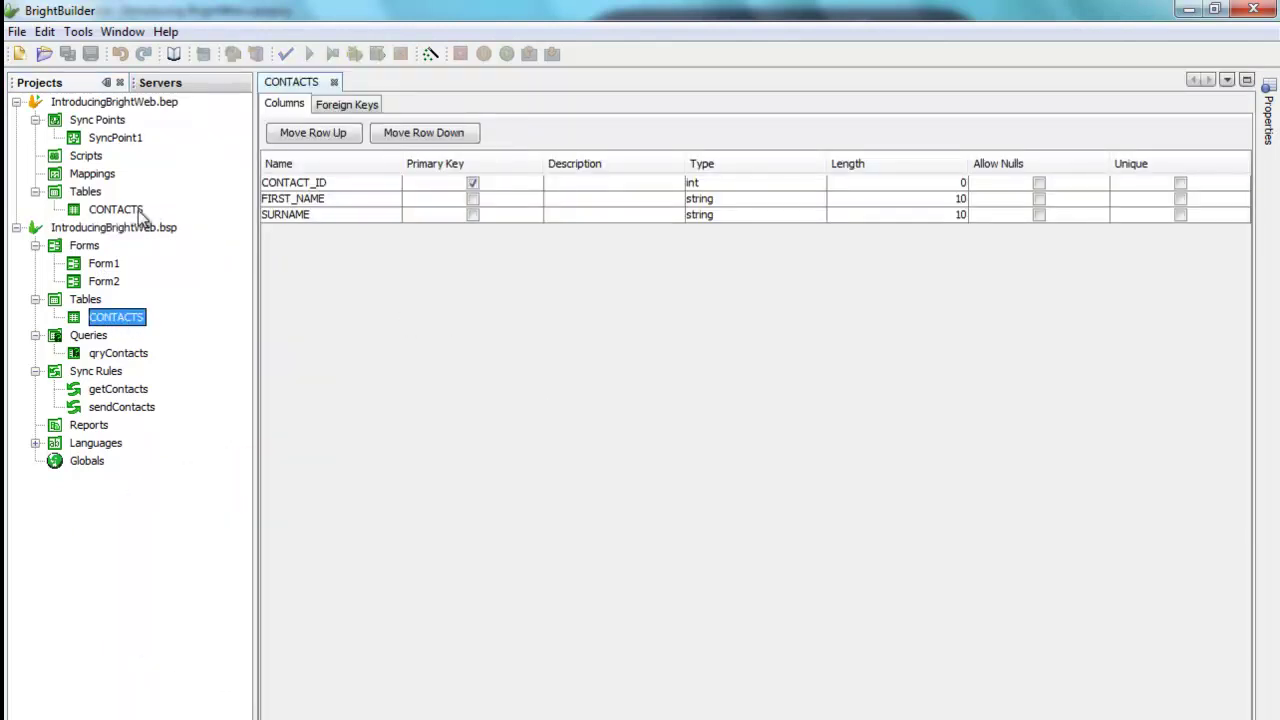
{"action": "left_click", "coordinate": [128, 210]}
{"action": "left_click", "coordinate": [131, 317]}
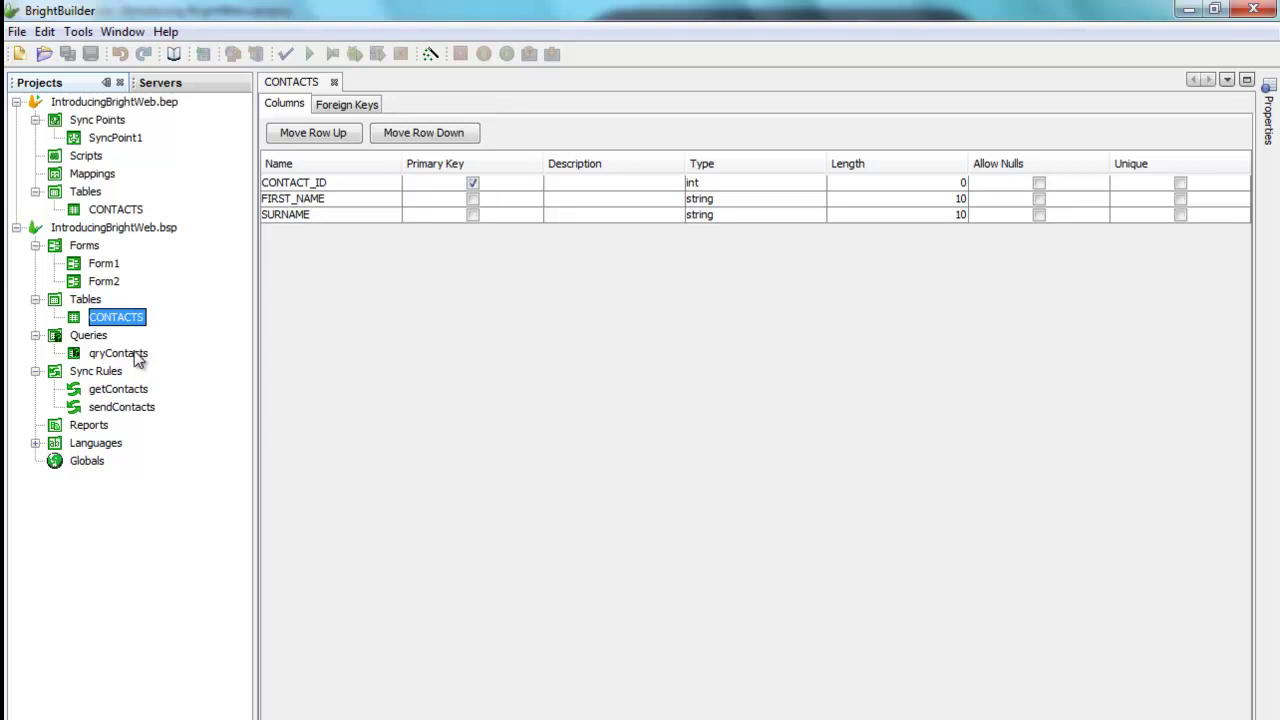
Step: Review qryContacts' source tables, filter and output fields, then open Form1 in the designer
{"action": "double_click", "coordinate": [135, 355]}
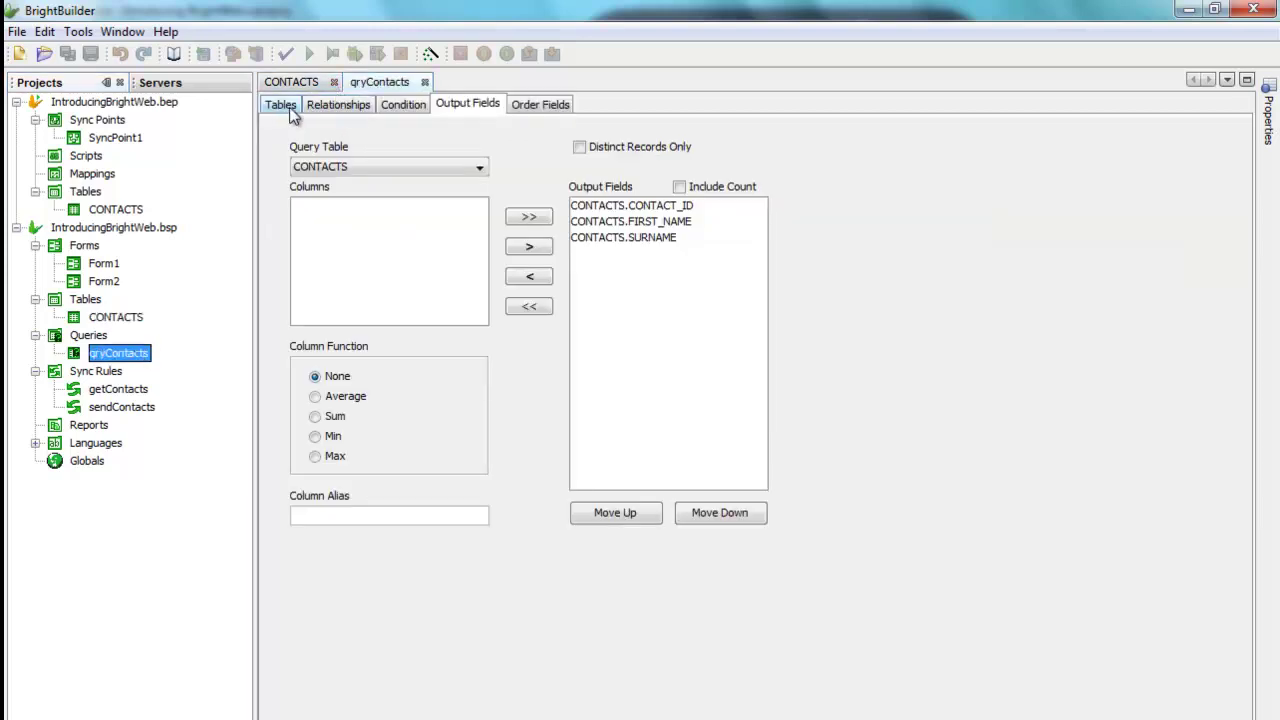
{"action": "left_click", "coordinate": [285, 105]}
{"action": "left_click", "coordinate": [407, 104]}
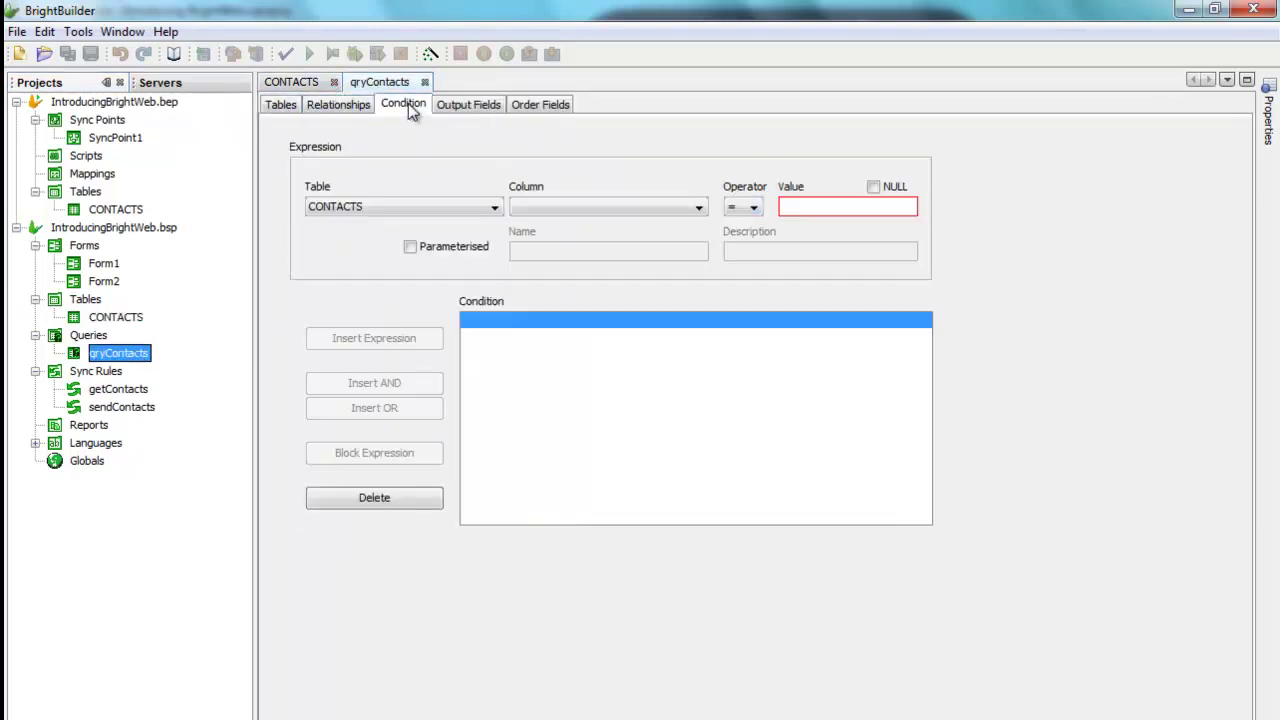
{"action": "left_click", "coordinate": [490, 106]}
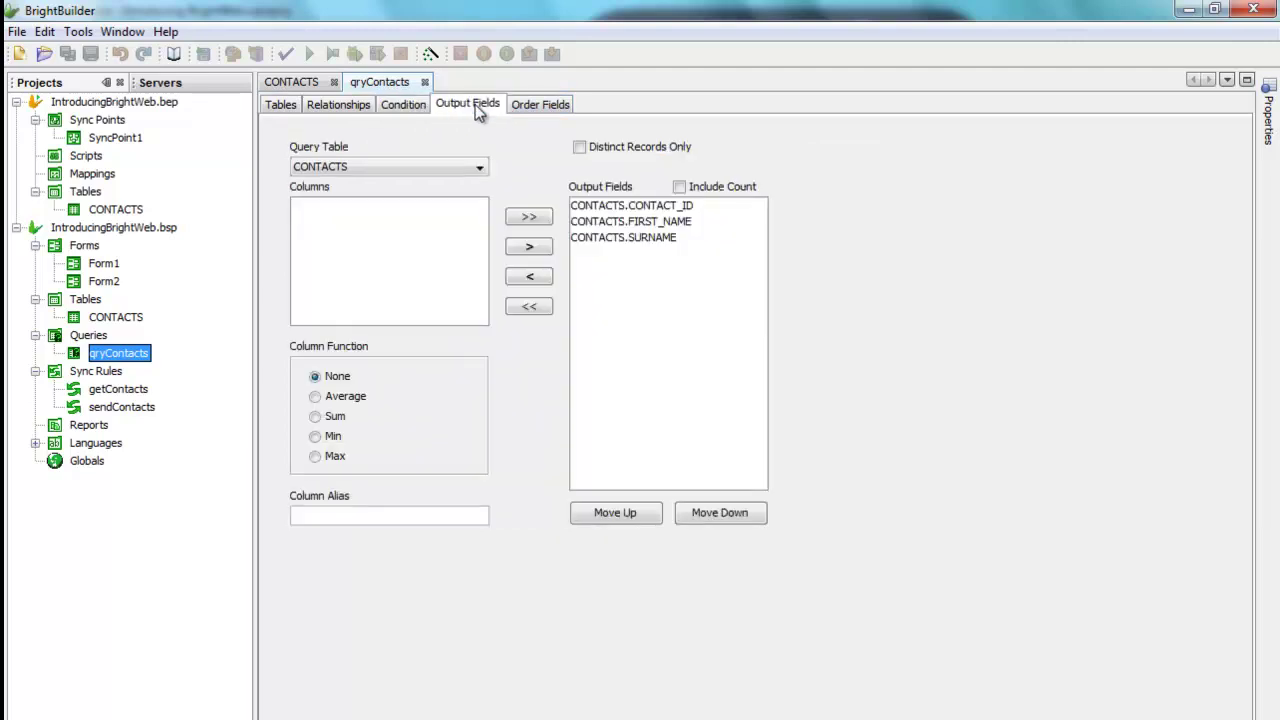
{"action": "left_click", "coordinate": [425, 82]}
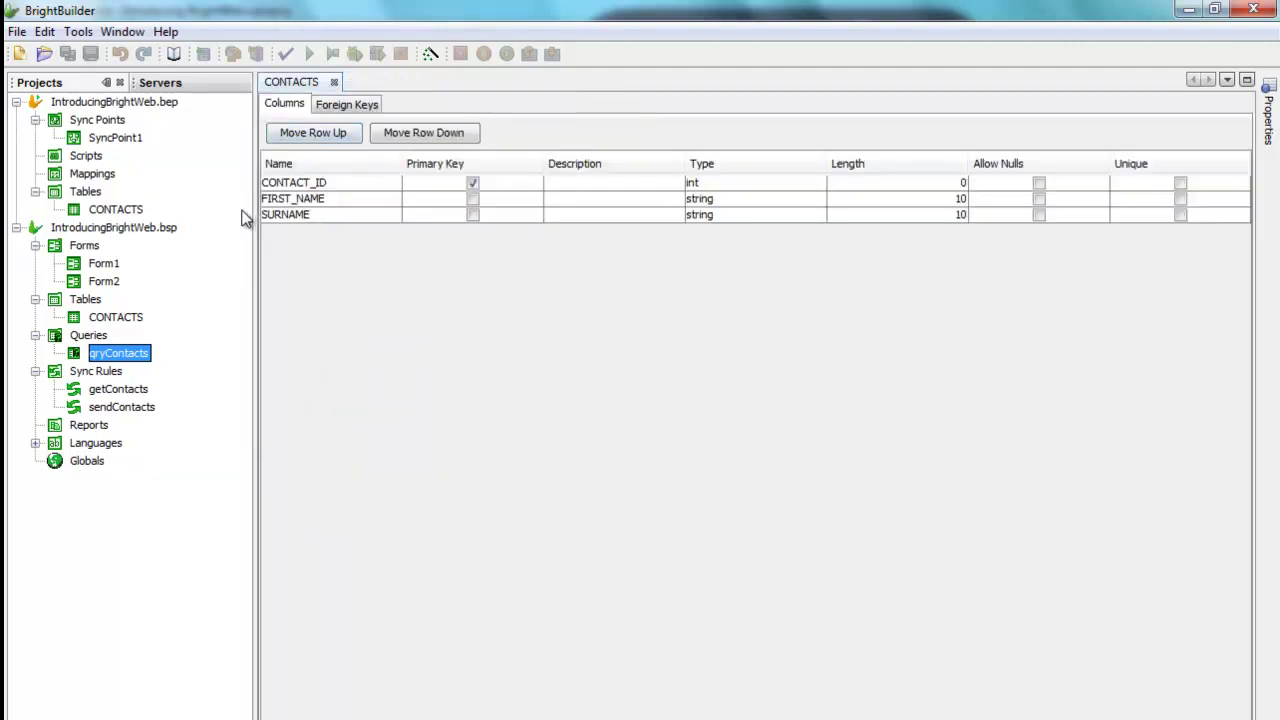
{"action": "double_click", "coordinate": [118, 263]}
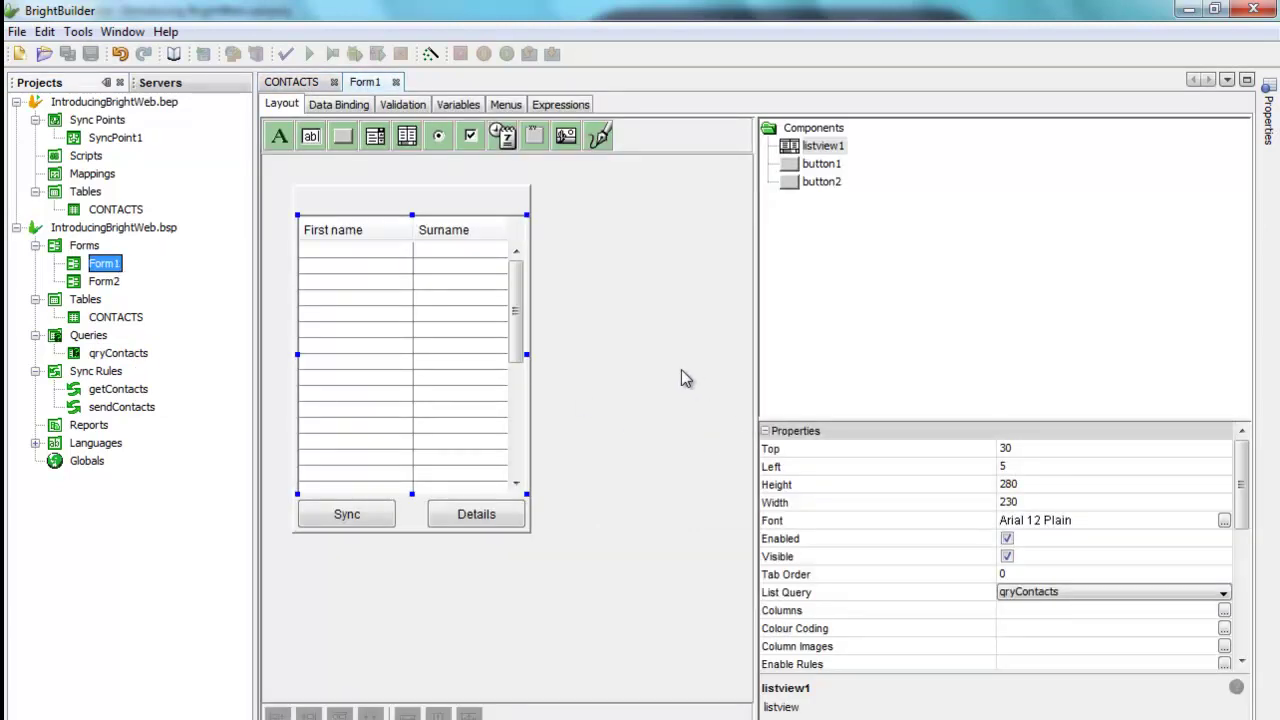
{"action": "left_click", "coordinate": [810, 146]}
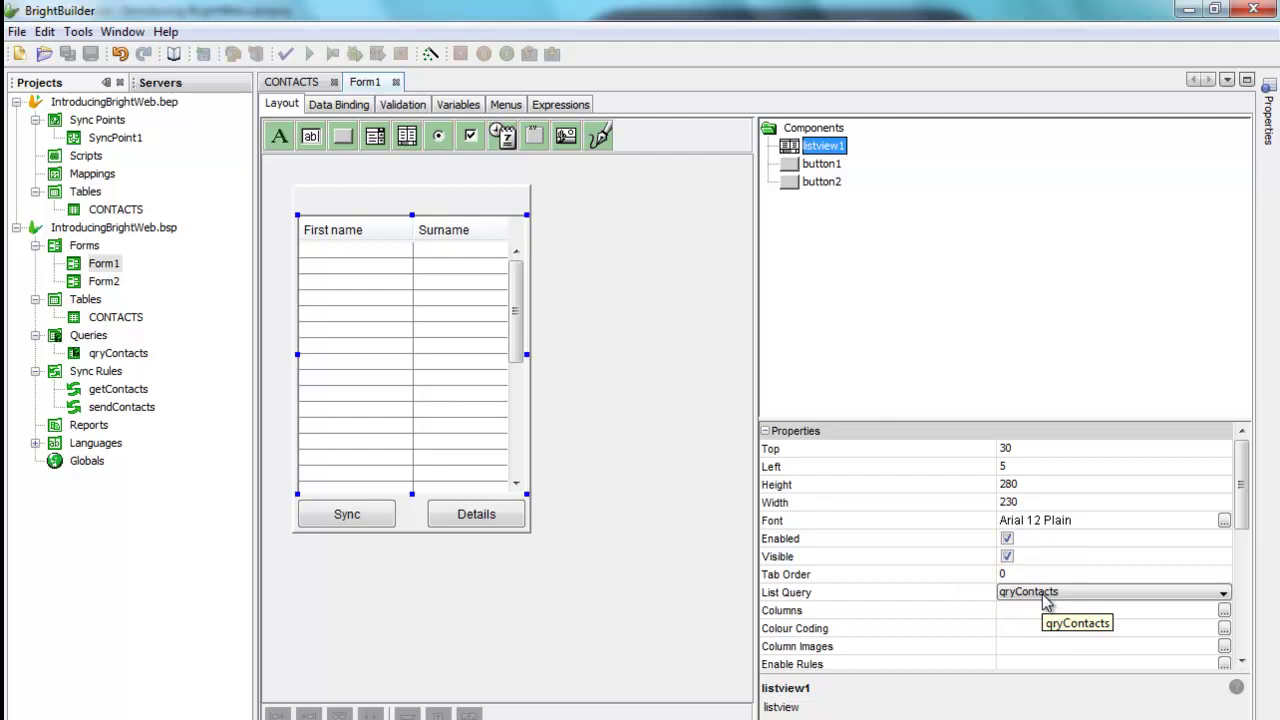
{"action": "left_click", "coordinate": [366, 524]}
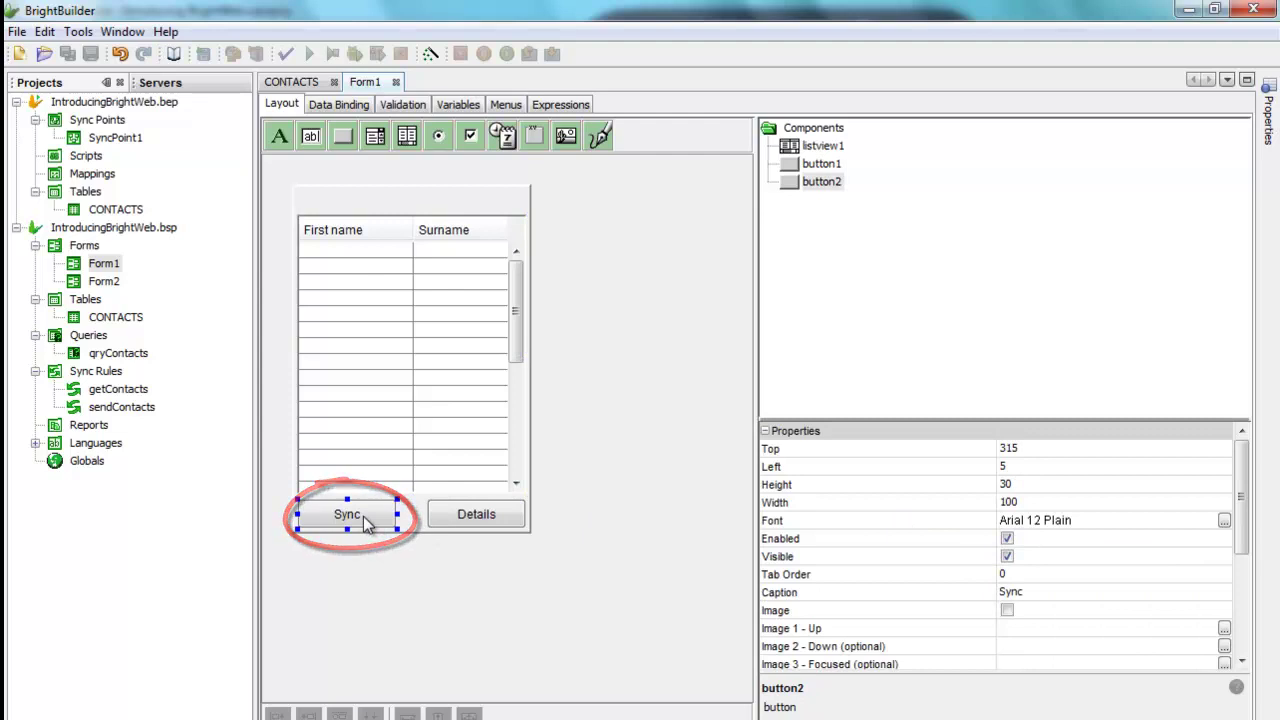
{"action": "double_click", "coordinate": [366, 524]}
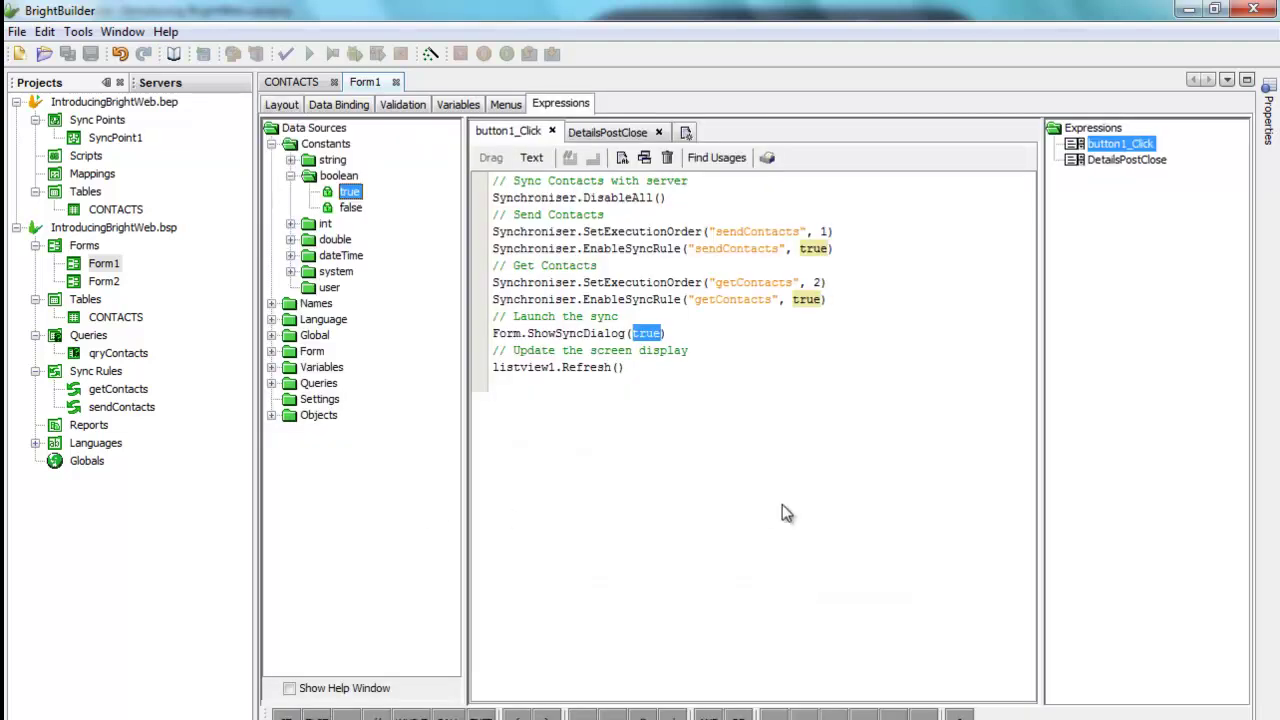
{"action": "left_click", "coordinate": [729, 196]}
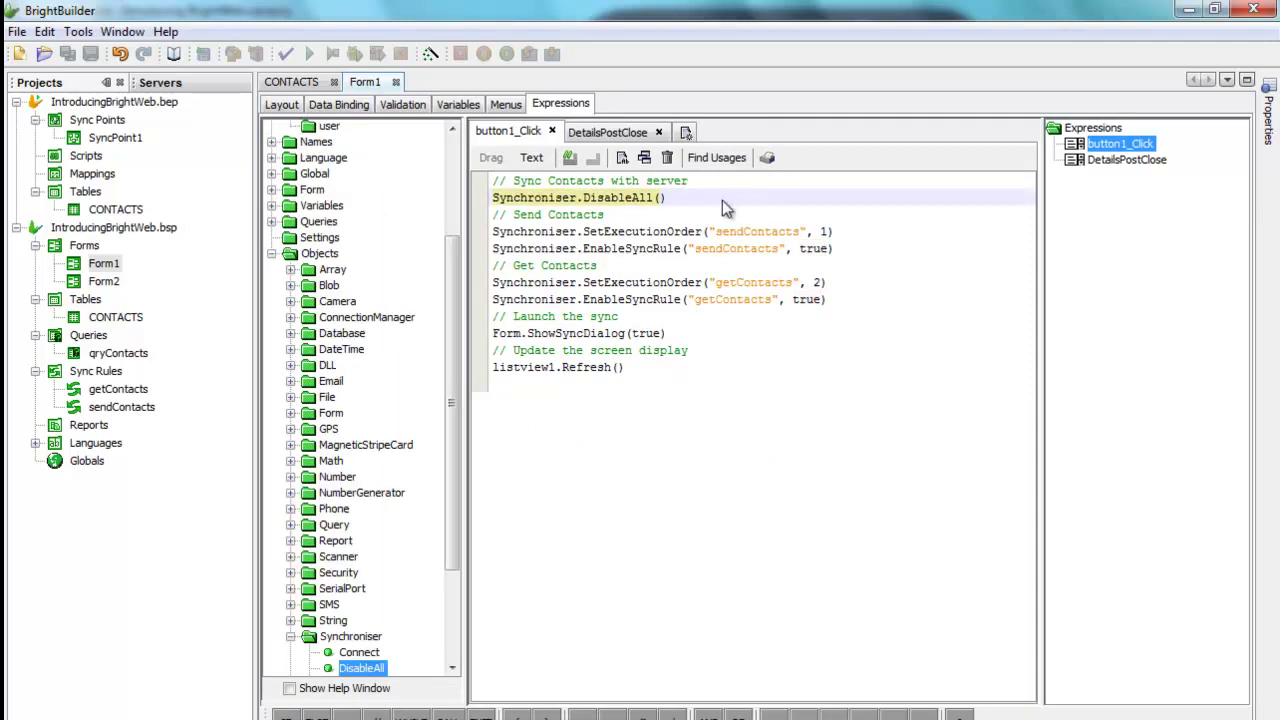
{"action": "left_click", "coordinate": [697, 219]}
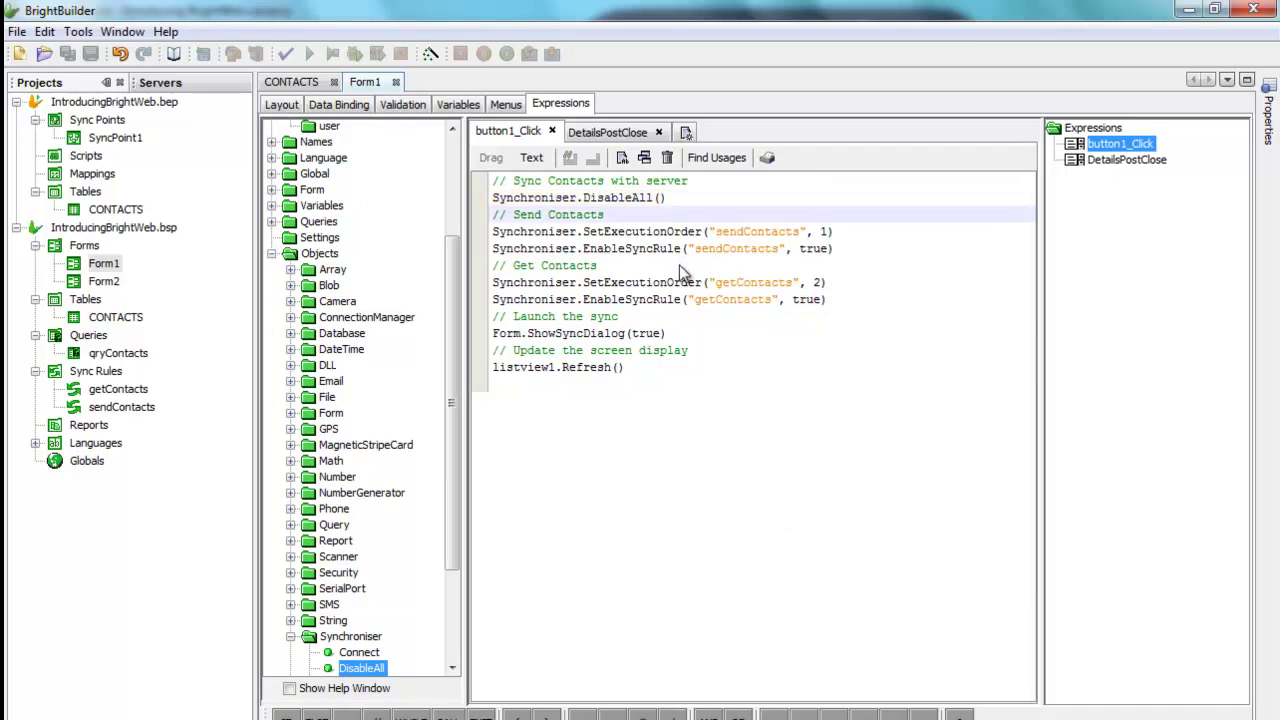
{"action": "left_click", "coordinate": [679, 265]}
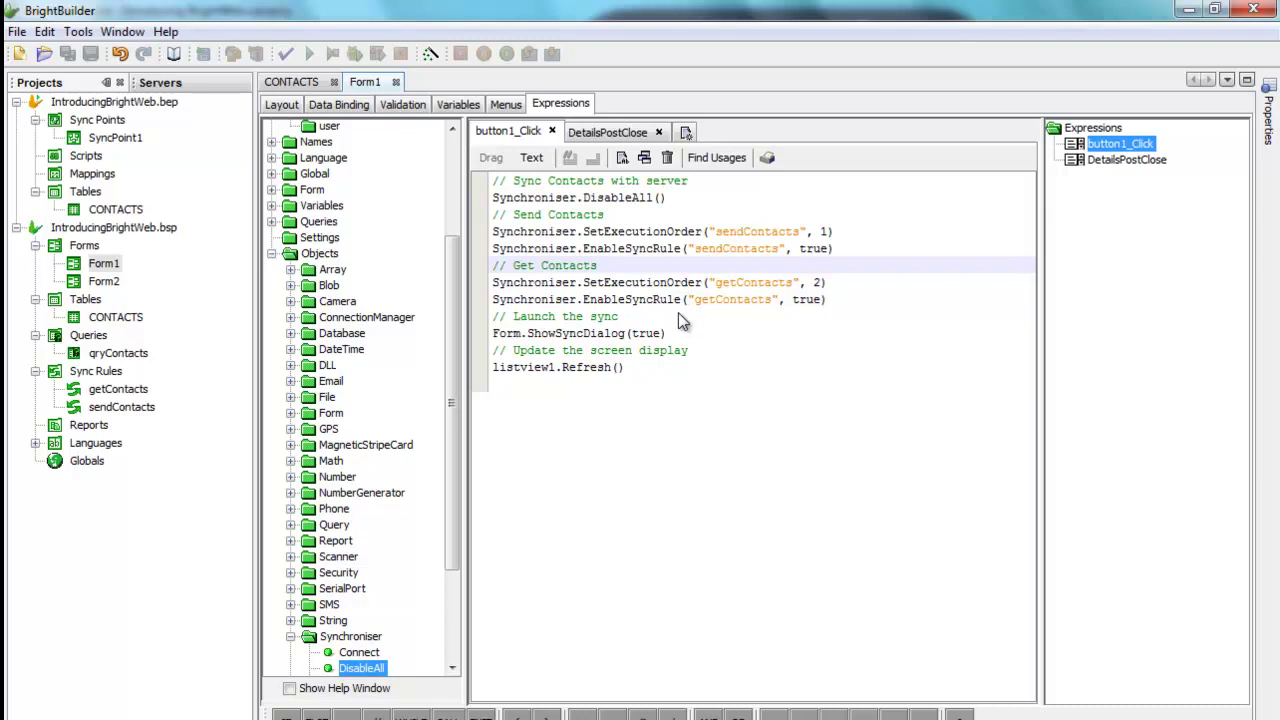
{"action": "left_click", "coordinate": [678, 312]}
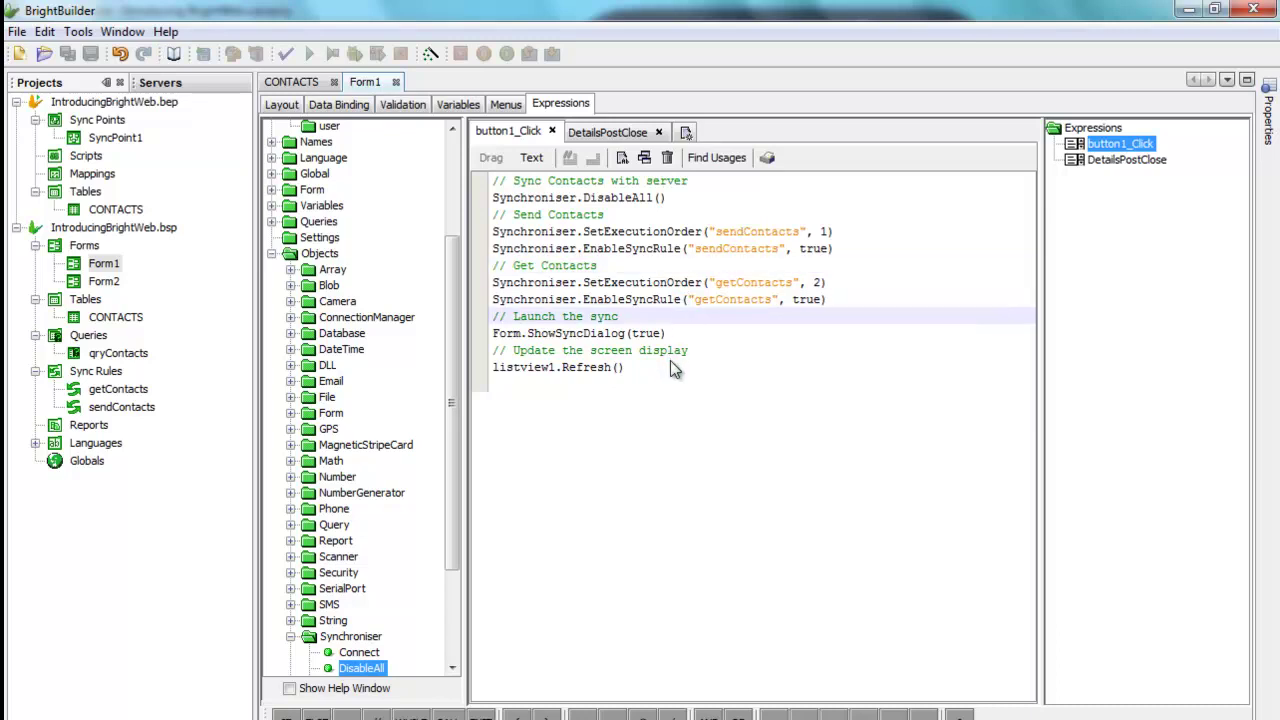
{"action": "left_click", "coordinate": [725, 352]}
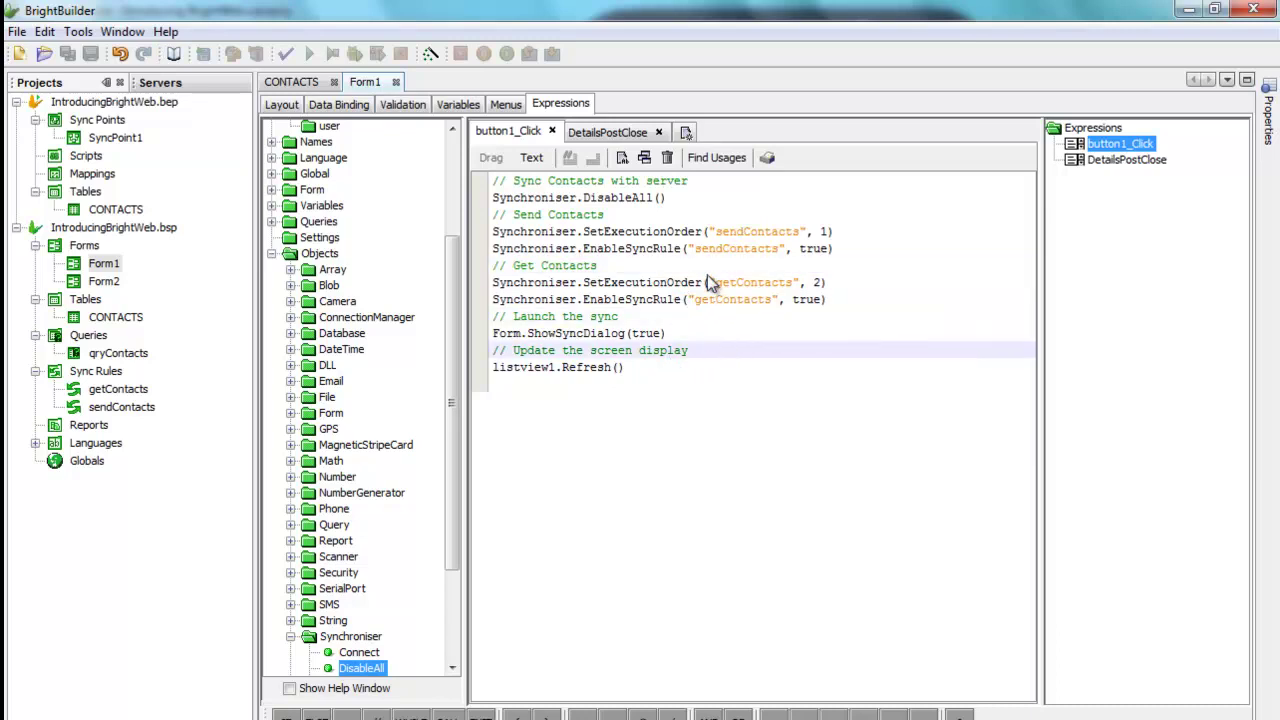
{"action": "left_click", "coordinate": [284, 105]}
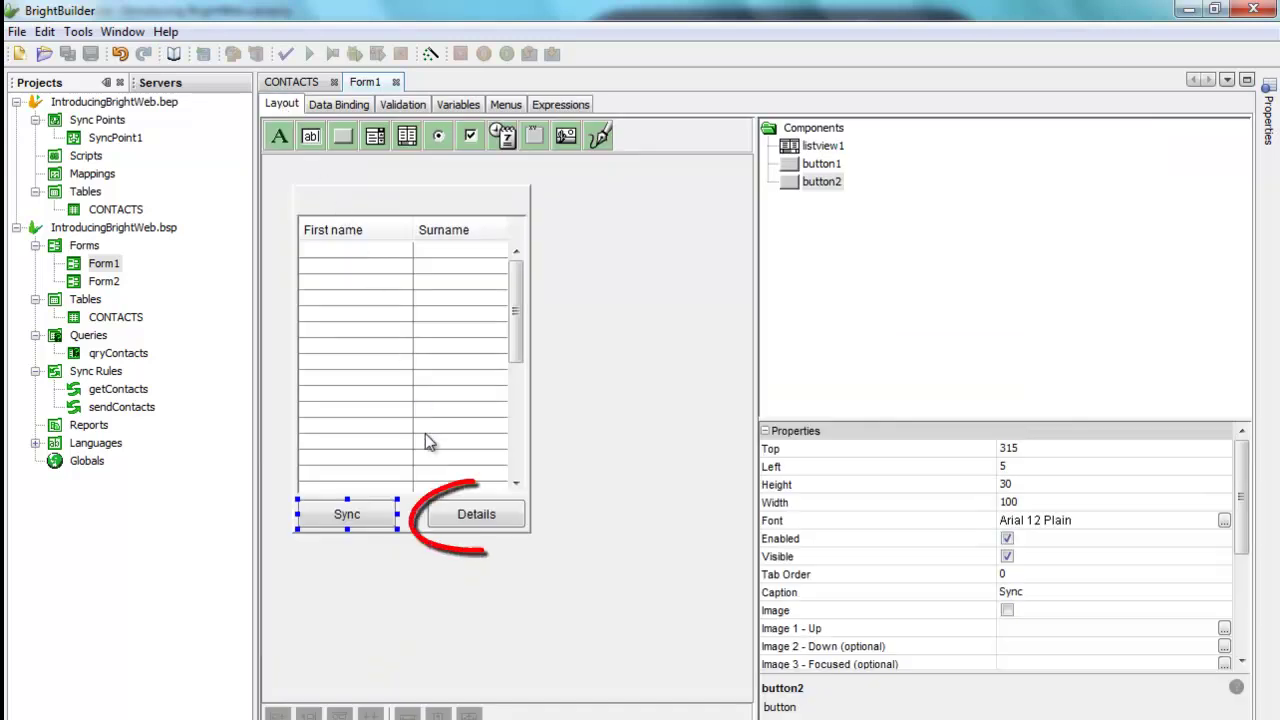
Step: Open Form2 from the Details button's action and view its Data Binding settings
{"action": "left_click", "coordinate": [451, 514]}
{"action": "double_click", "coordinate": [451, 514]}
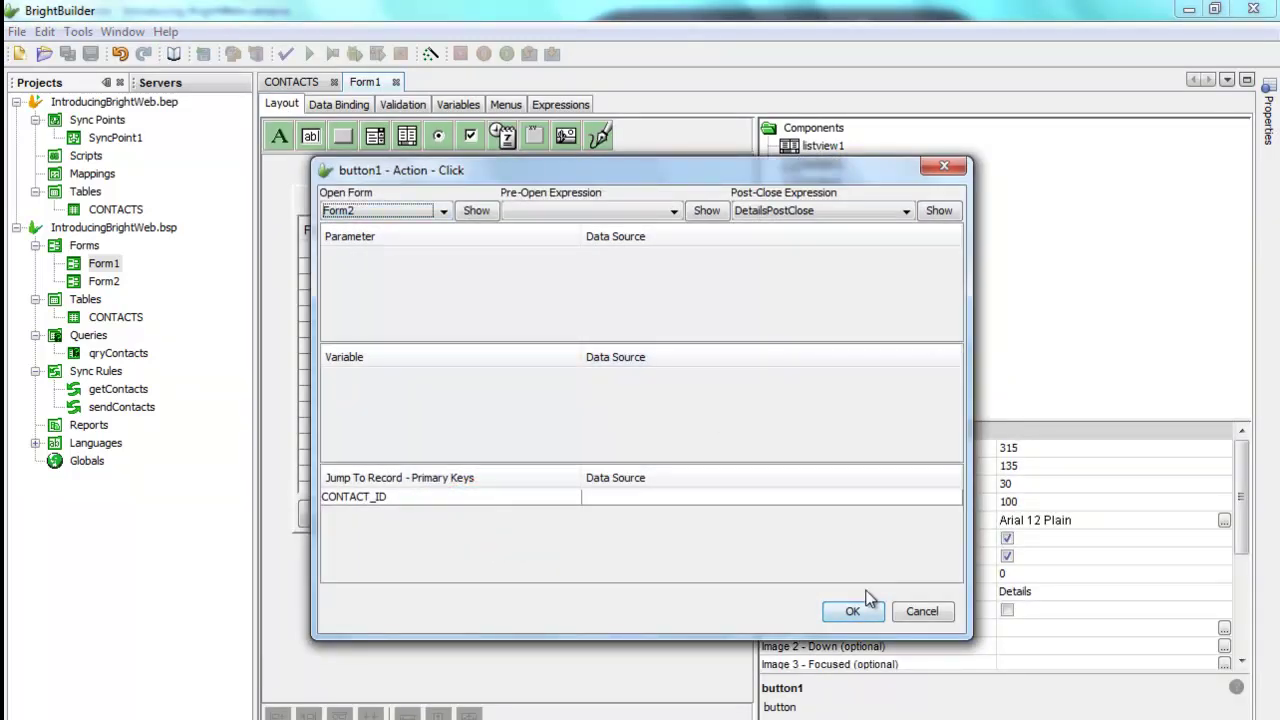
{"action": "left_click", "coordinate": [921, 611]}
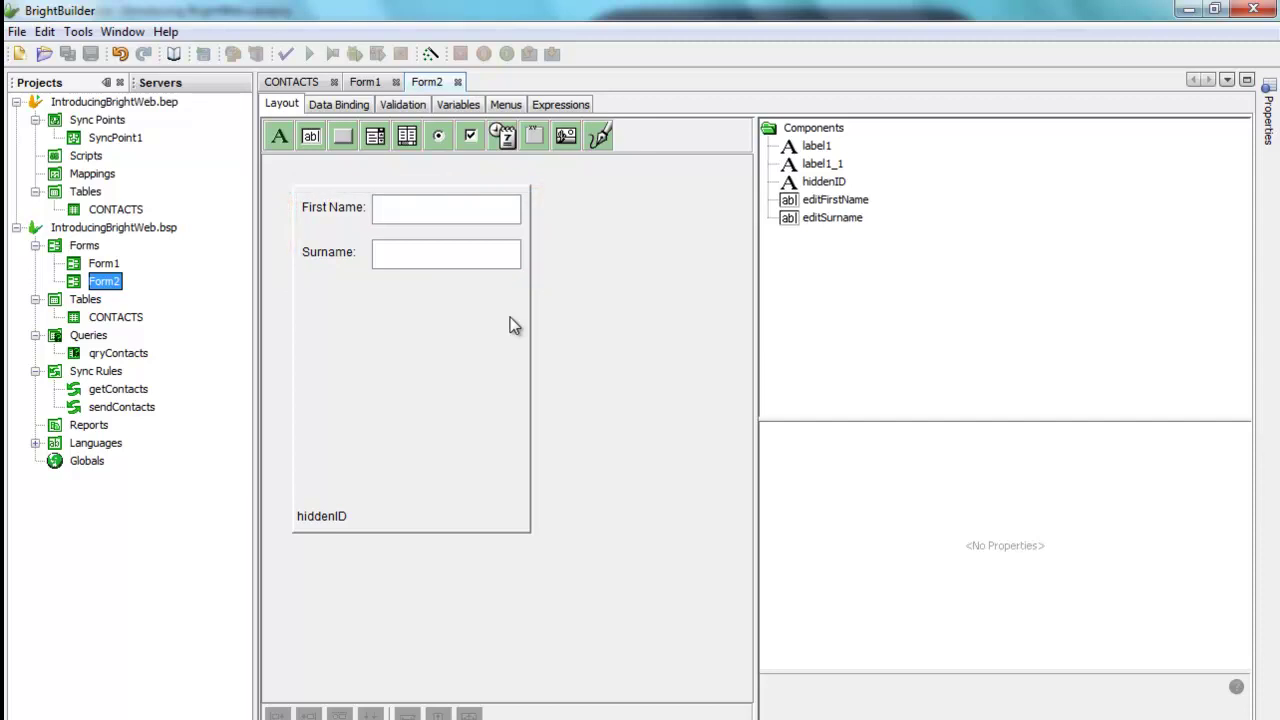
{"action": "left_click", "coordinate": [351, 106]}
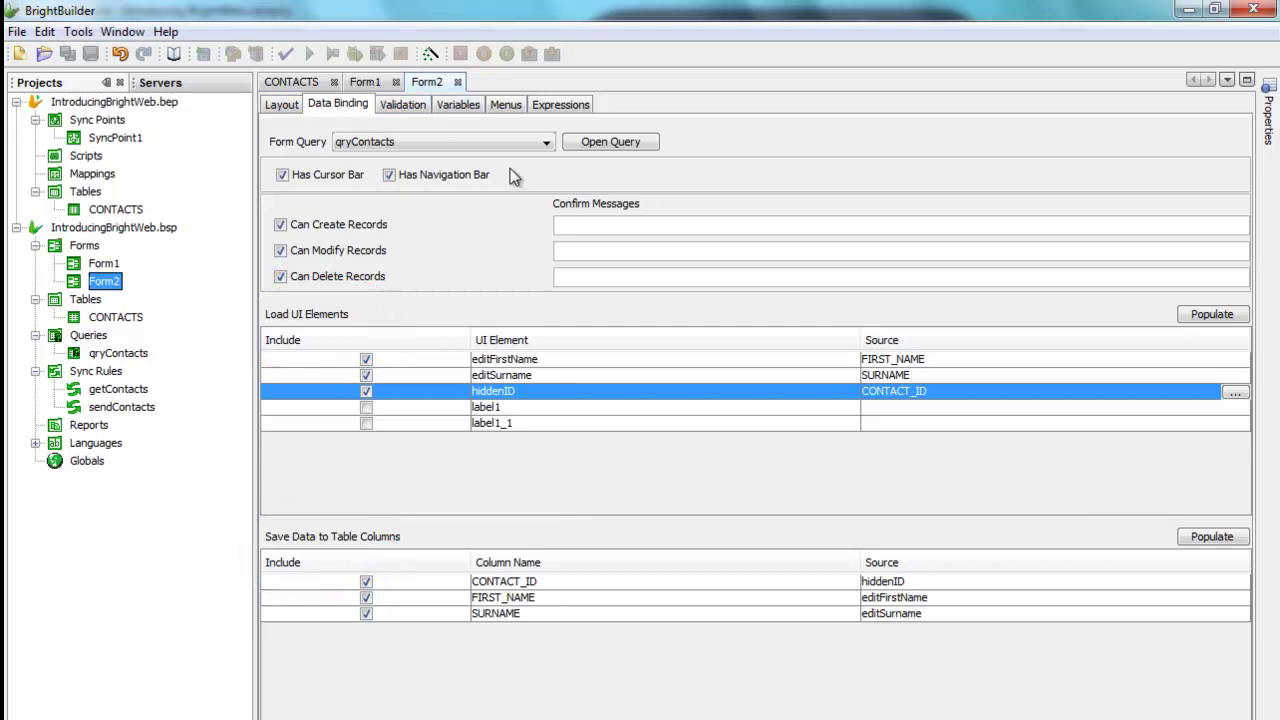
Step: Back on Form1, reopen the Details button's click action opening Form2 then DetailsPostClose
{"action": "left_click", "coordinate": [378, 86]}
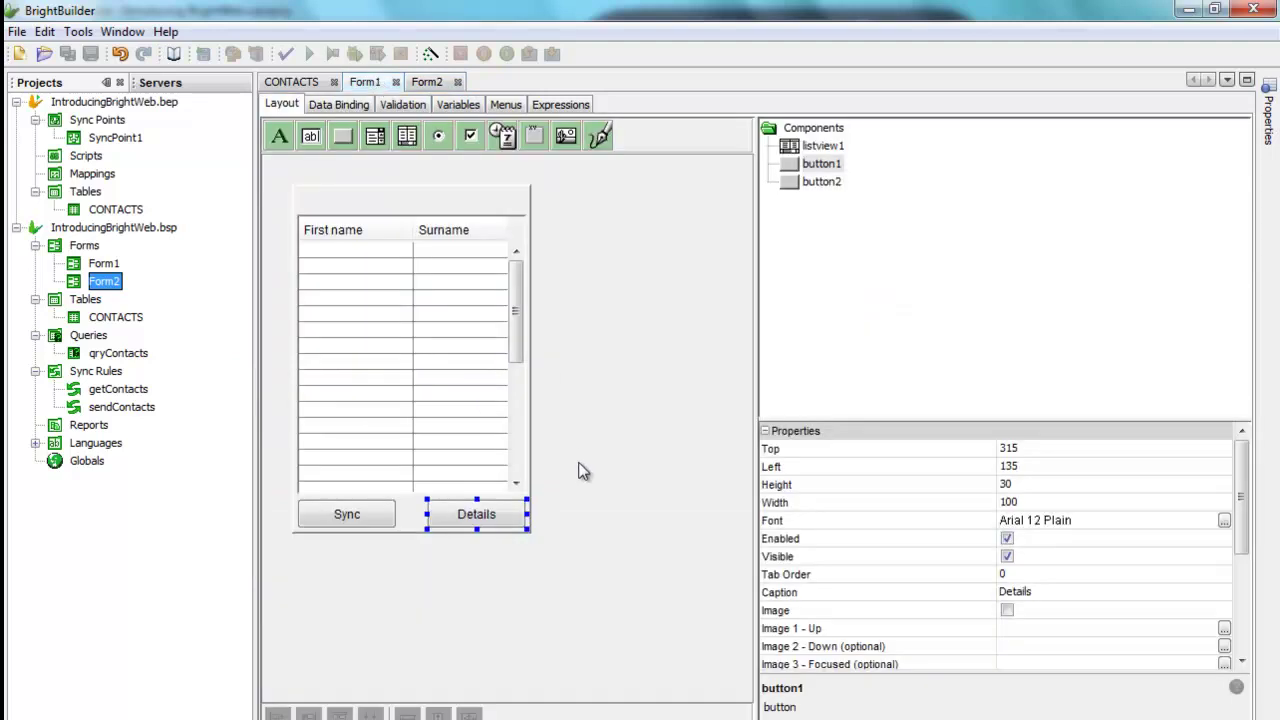
{"action": "left_click", "coordinate": [500, 527]}
{"action": "double_click", "coordinate": [500, 527]}
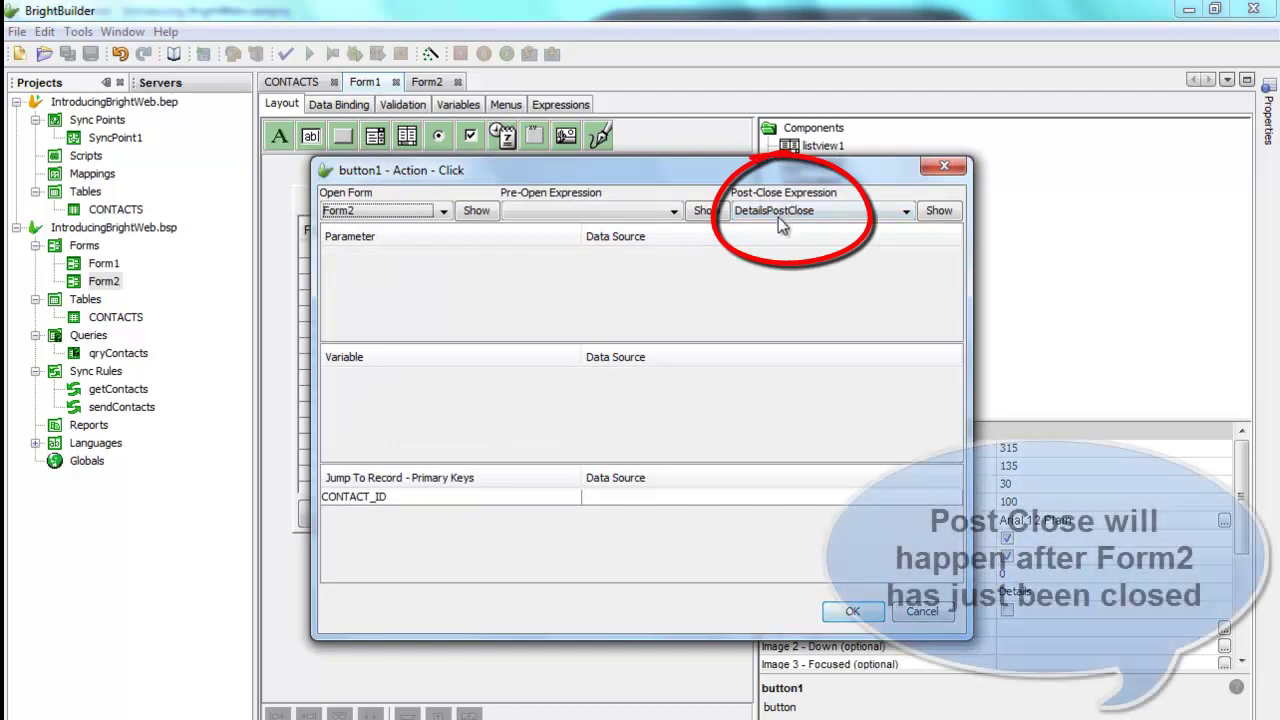
Step: Review the DetailsPostClose listview1.Refresh() script, cancel the action, and return to Form1's layout
{"action": "left_click", "coordinate": [936, 212]}
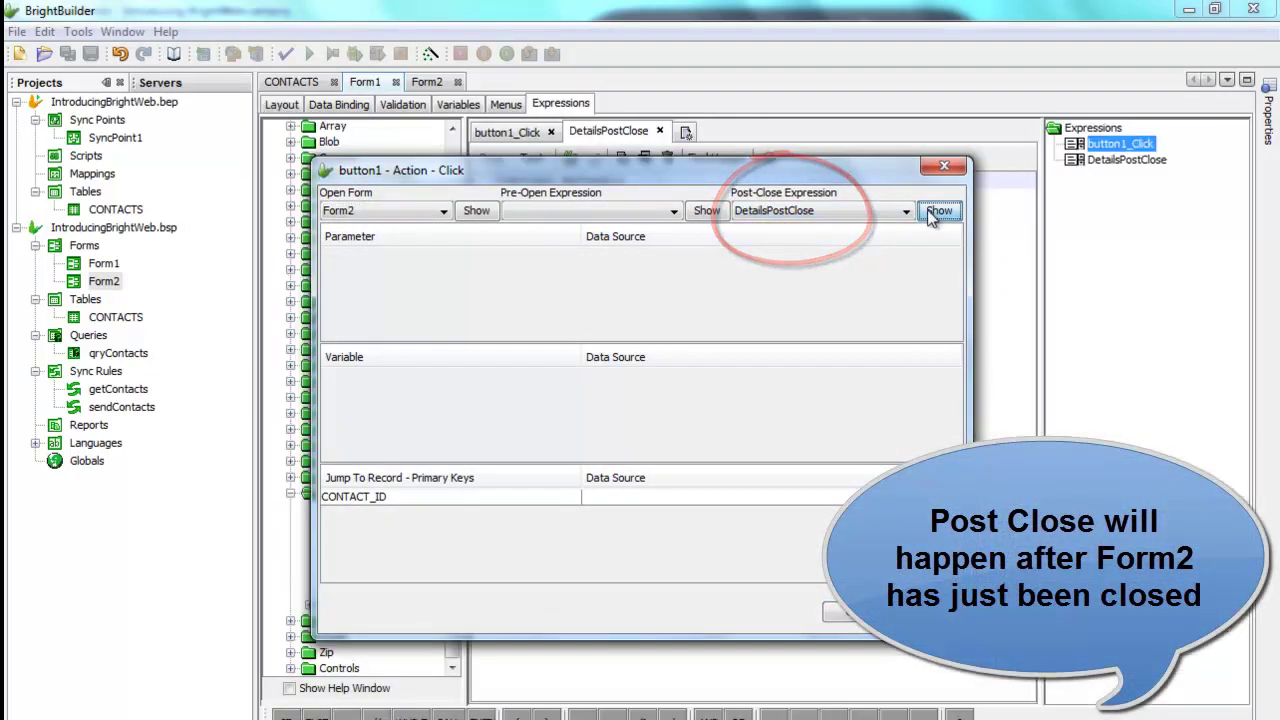
{"action": "left_click", "coordinate": [912, 615]}
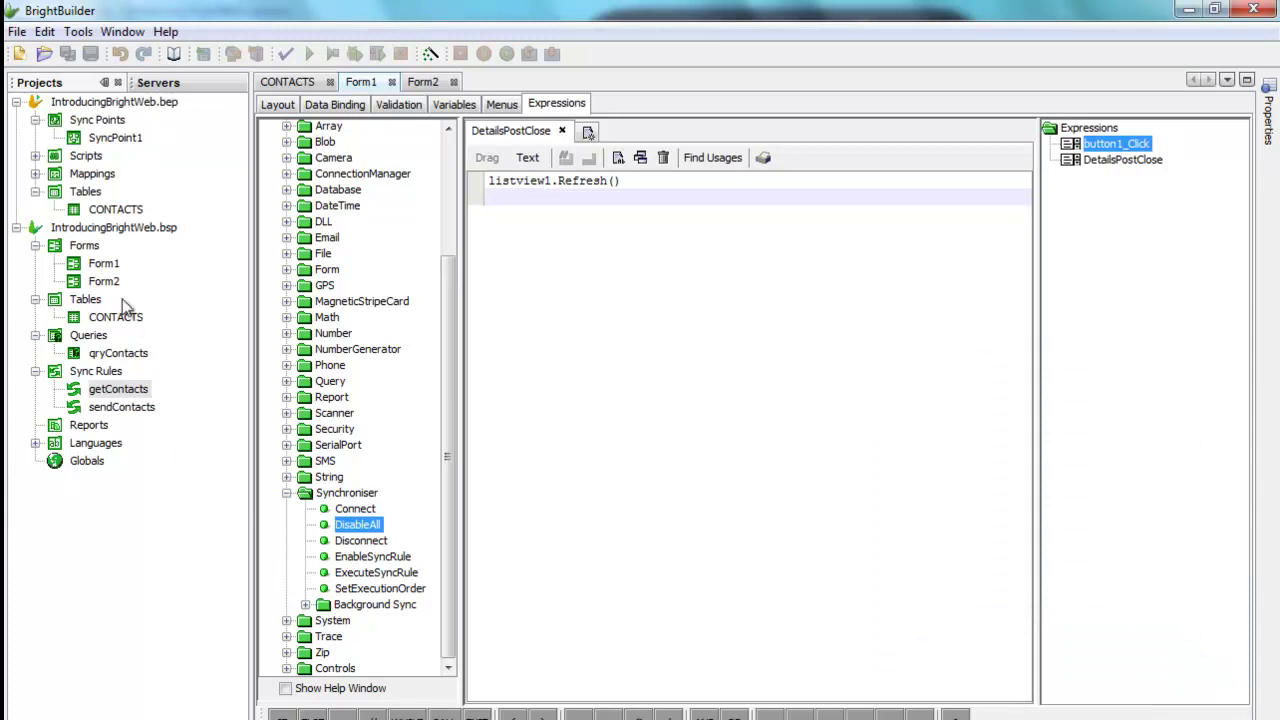
{"action": "left_click", "coordinate": [104, 264]}
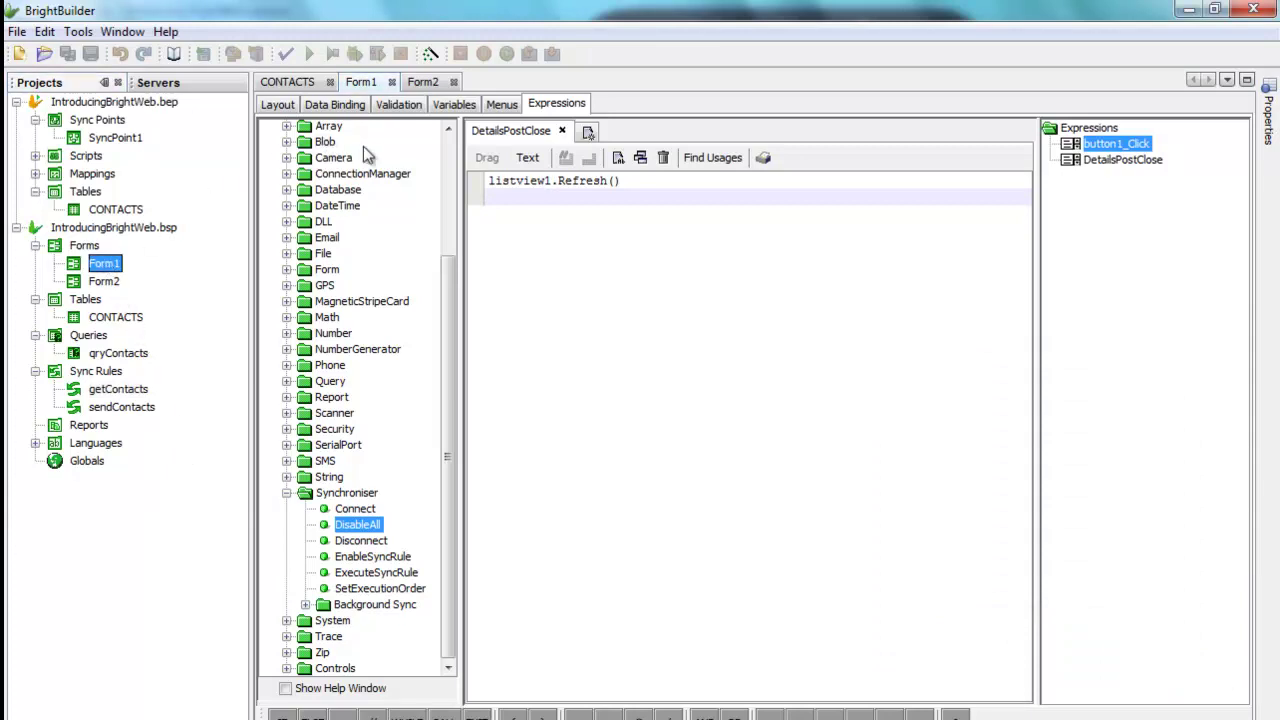
{"action": "scroll", "coordinate": [325, 160], "scroll_direction": "up", "scroll_amount": 4}
{"action": "left_click", "coordinate": [279, 104]}
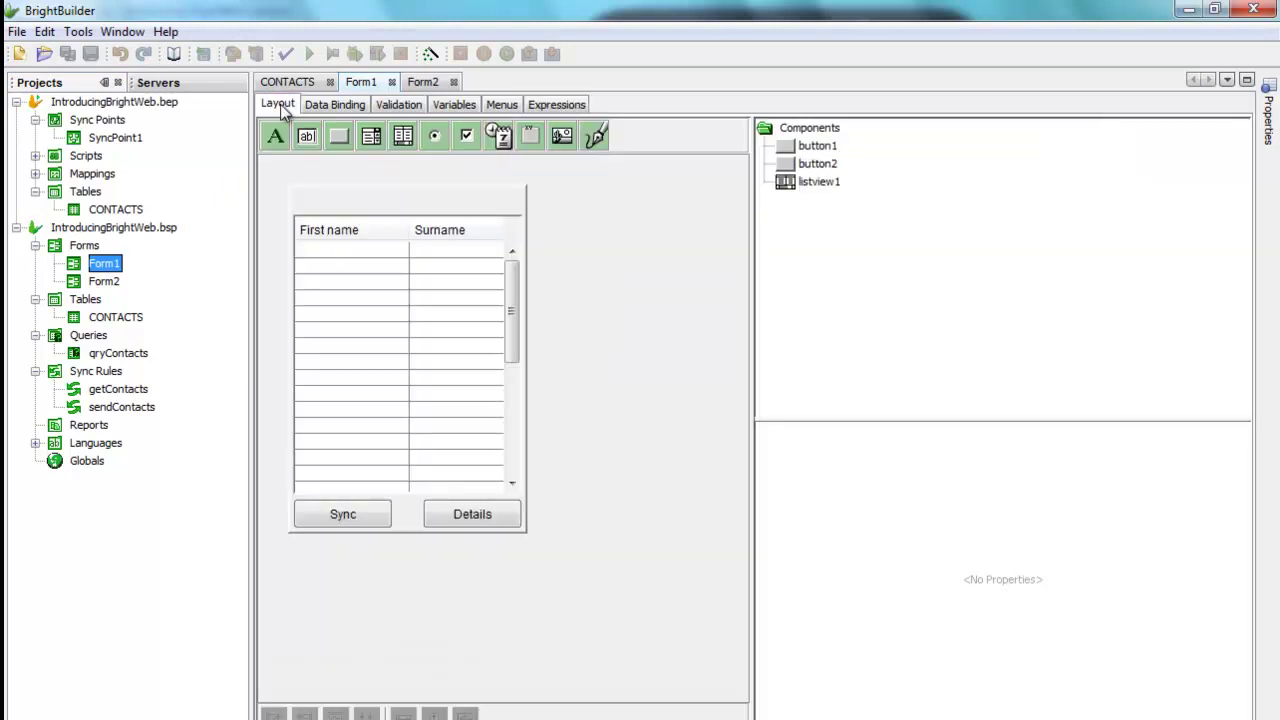
{"action": "left_click", "coordinate": [119, 228]}
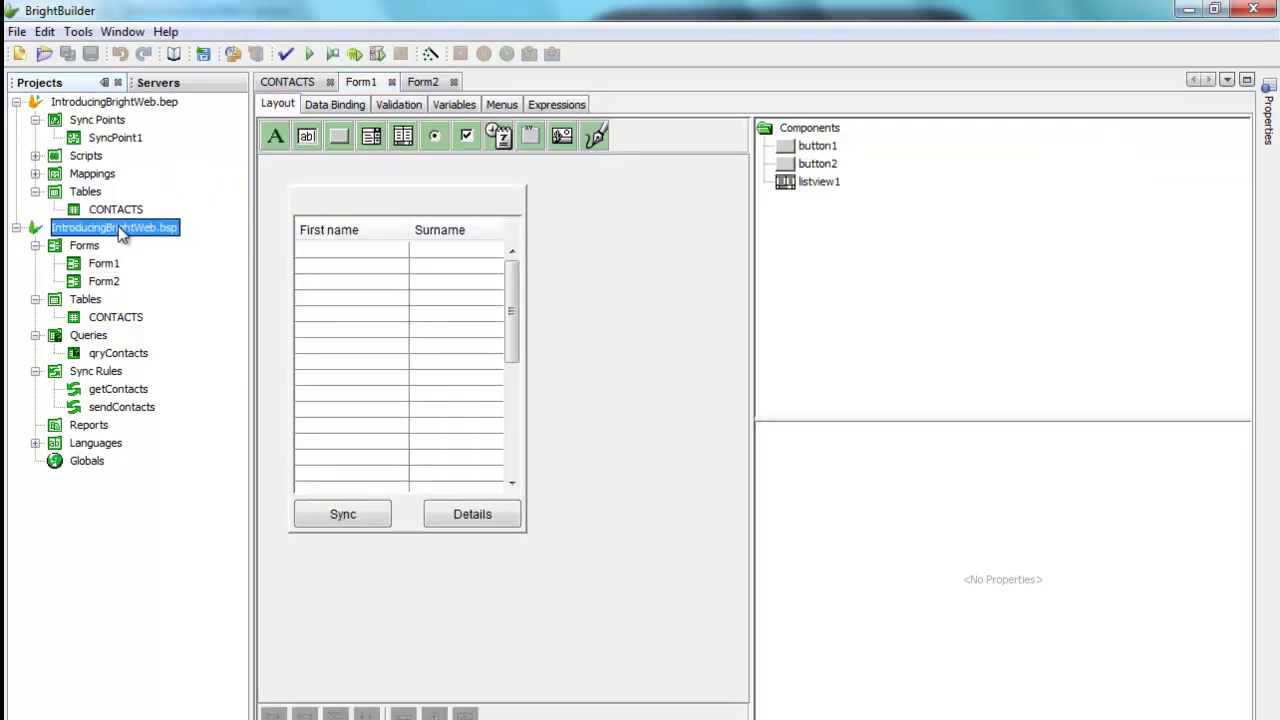
Step: Review the project's WebAspect aspect (800 × 600, Mozilla browsers) and close the properties unchanged
{"action": "right_click", "coordinate": [119, 228]}
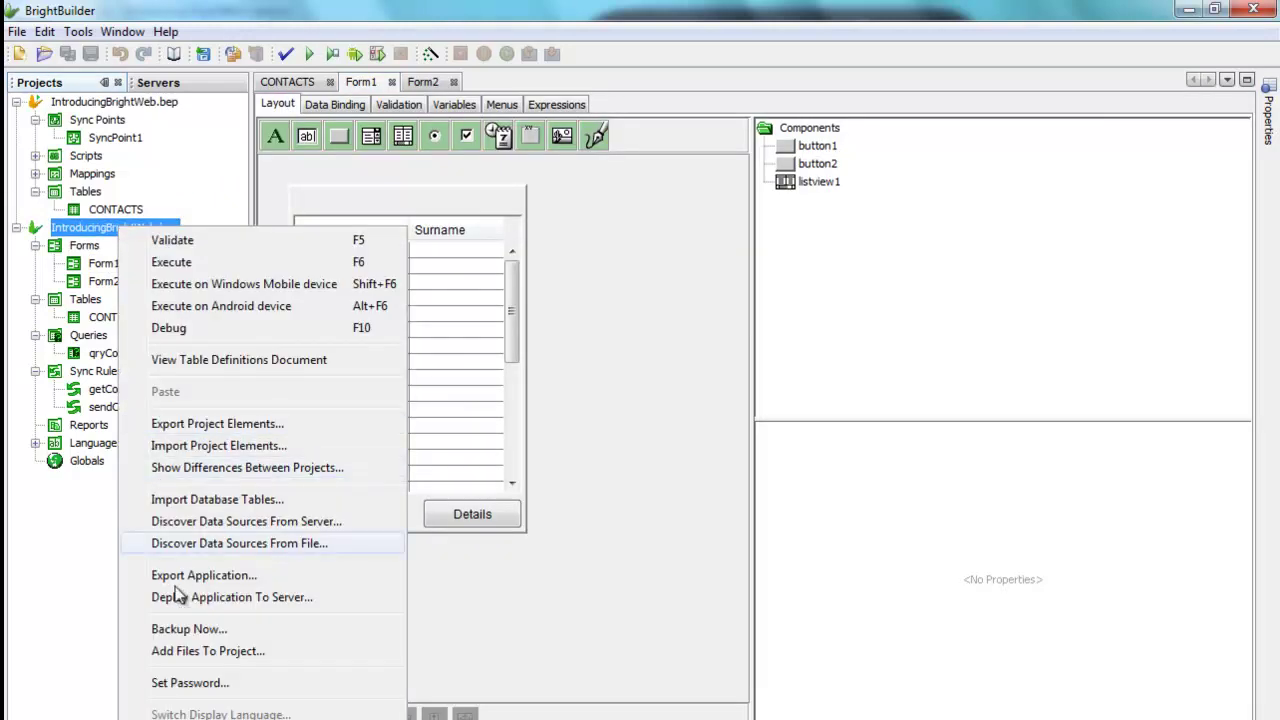
{"action": "left_click", "coordinate": [257, 717]}
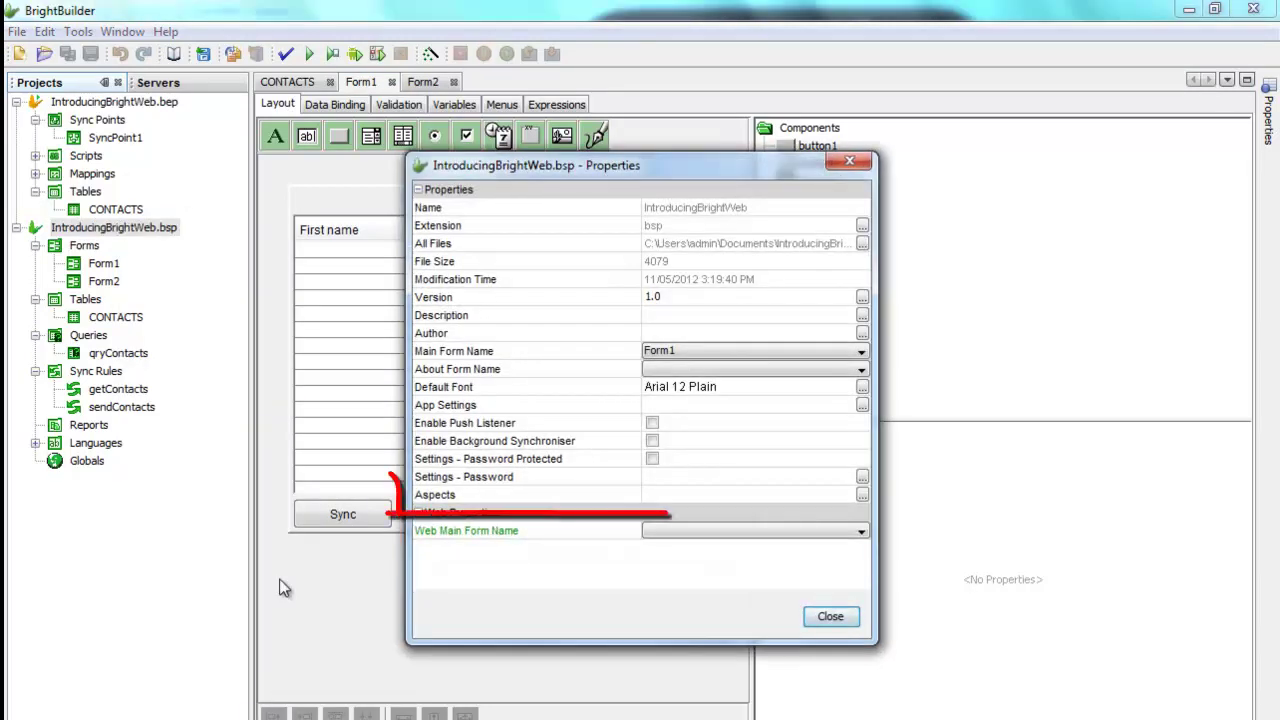
{"action": "left_click", "coordinate": [472, 496]}
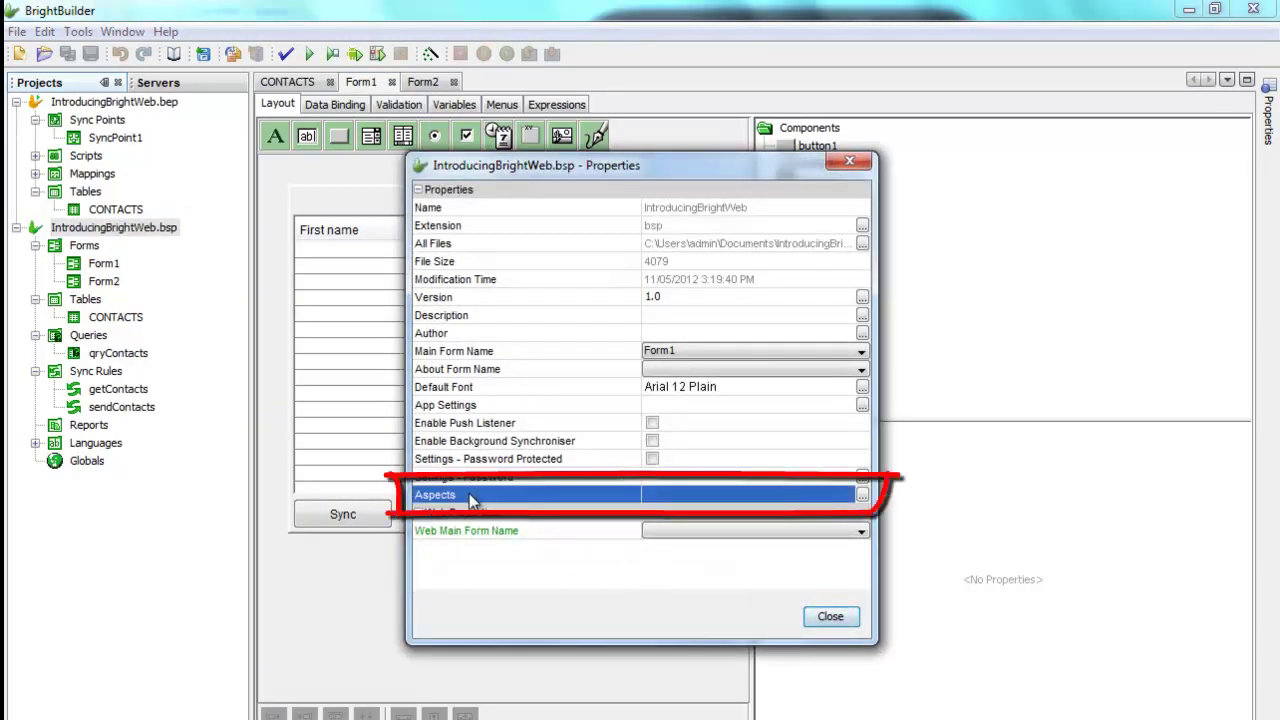
{"action": "left_click", "coordinate": [862, 495]}
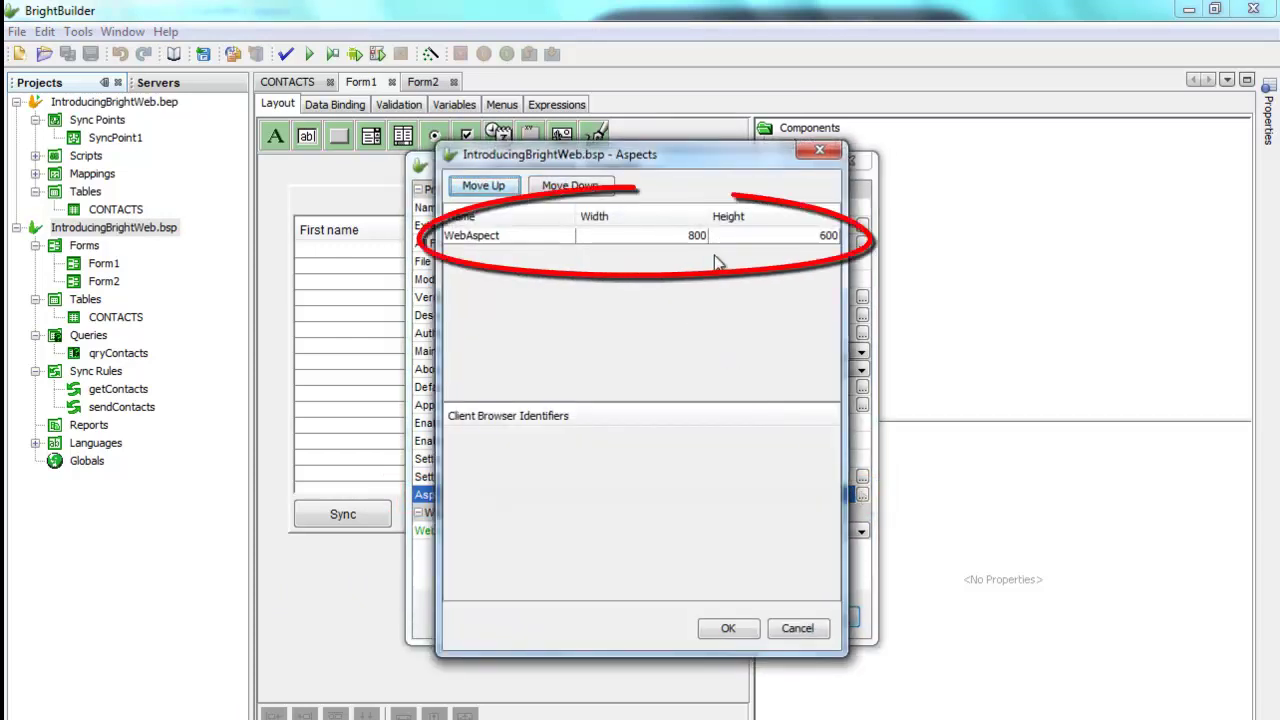
{"action": "left_click", "coordinate": [533, 237]}
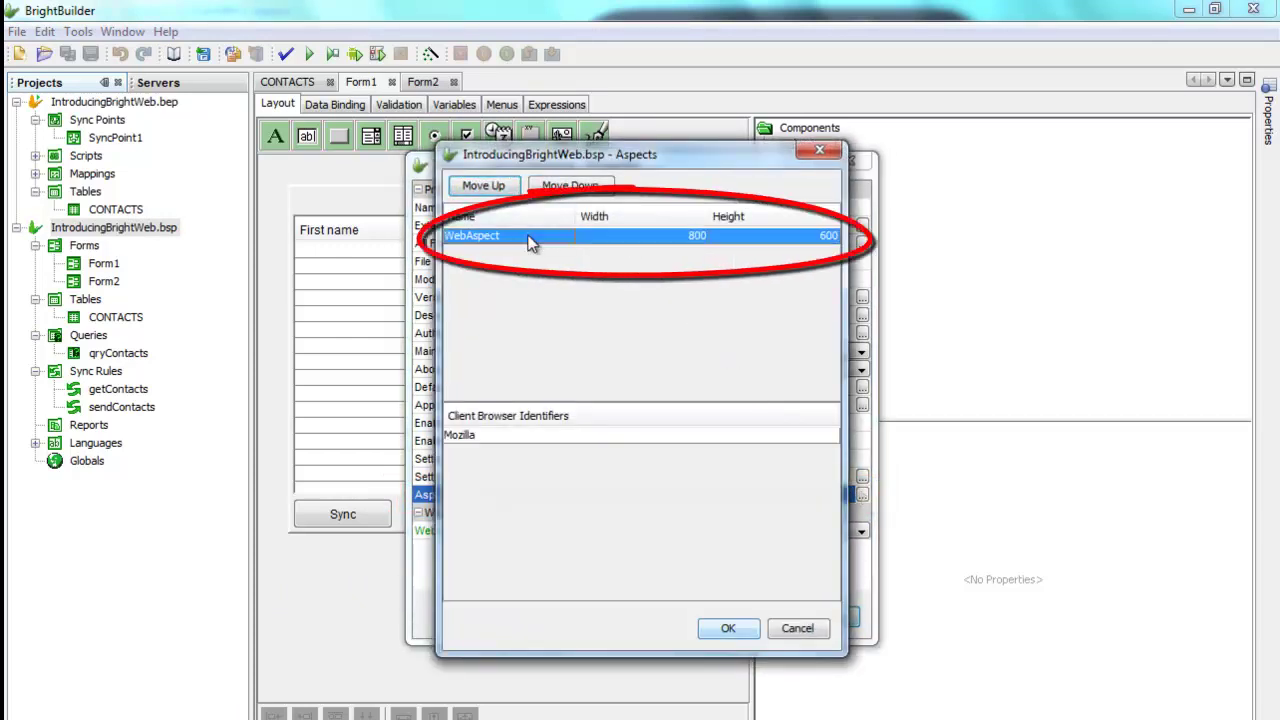
{"action": "right_click", "coordinate": [562, 328]}
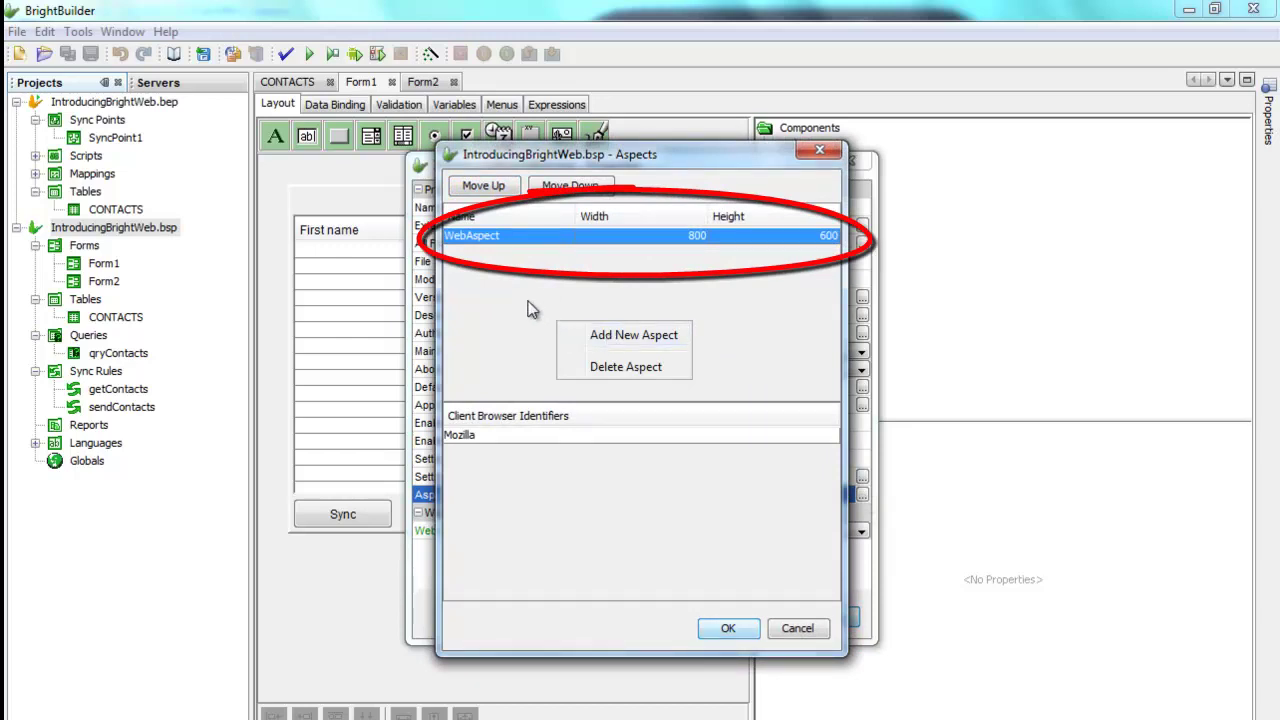
{"action": "left_click", "coordinate": [520, 305]}
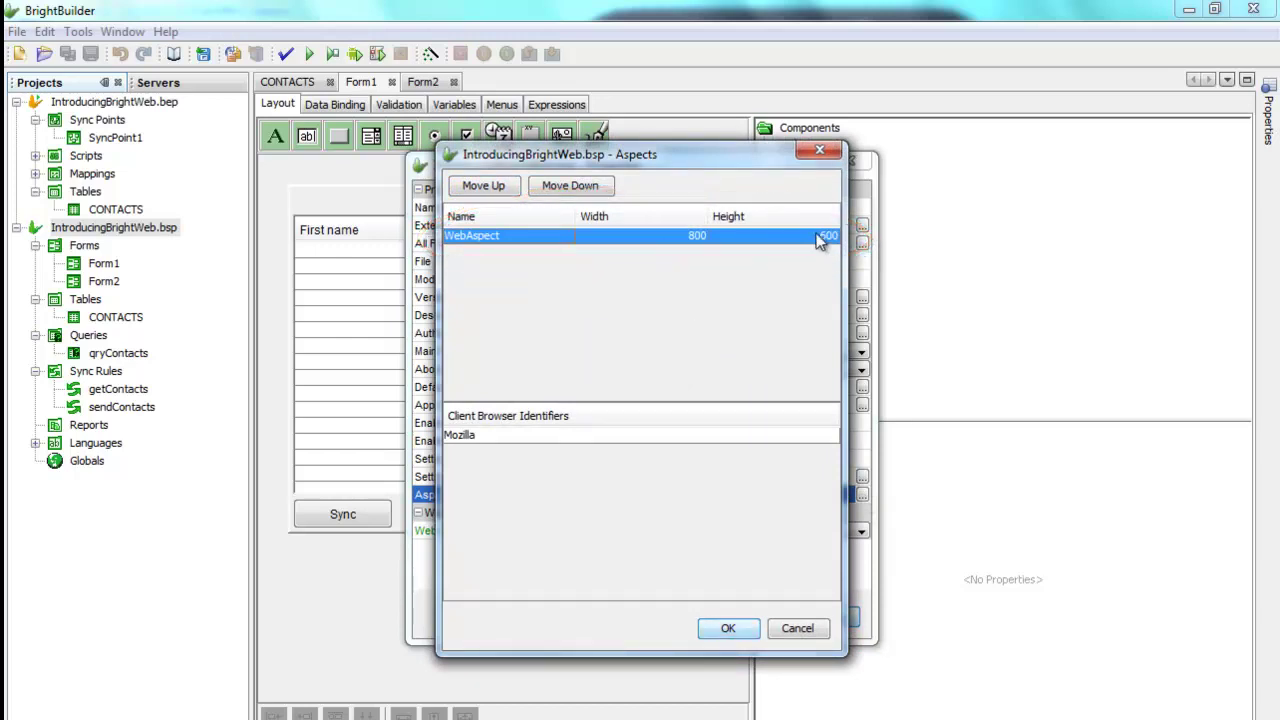
{"action": "left_click", "coordinate": [524, 441]}
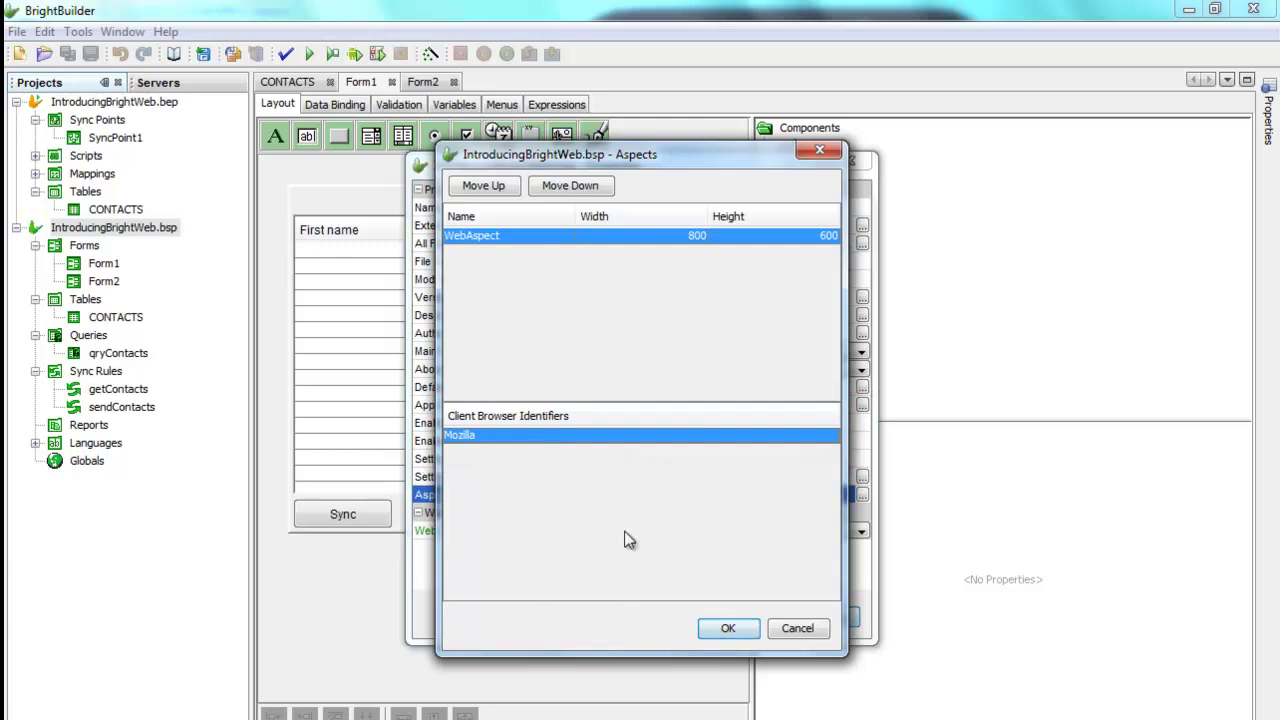
{"action": "left_click", "coordinate": [820, 633]}
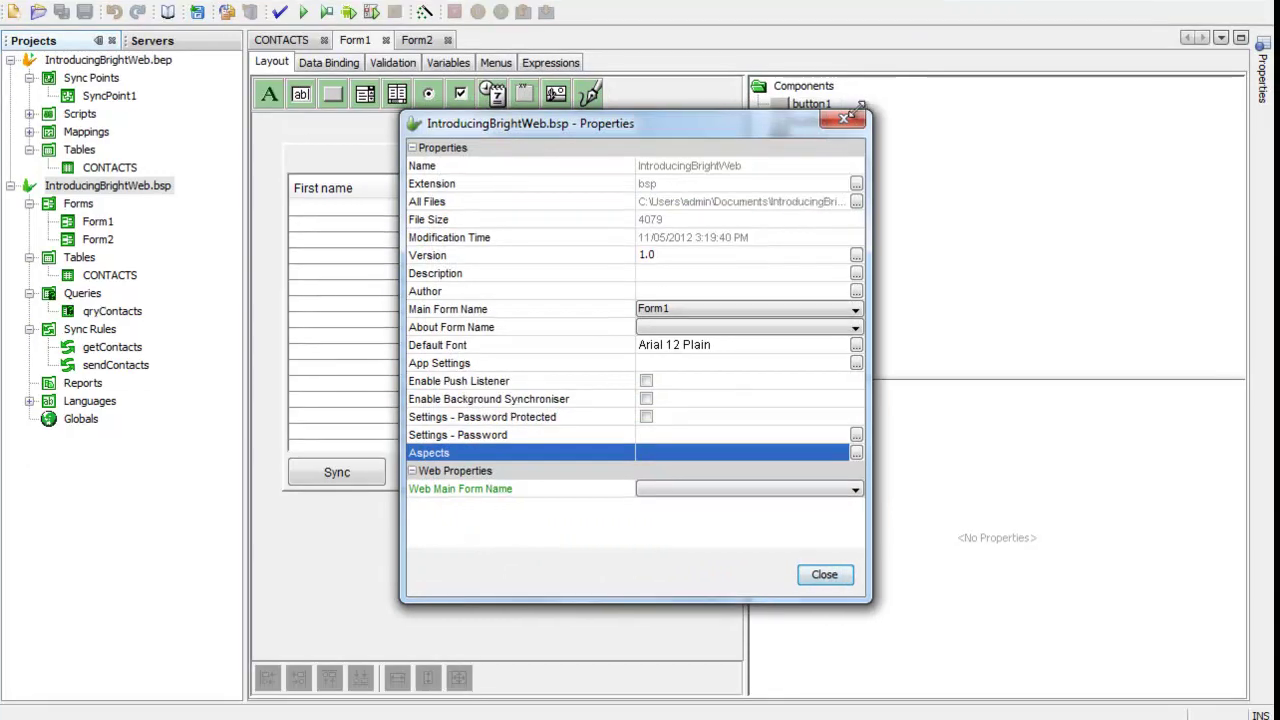
{"action": "left_click", "coordinate": [859, 159]}
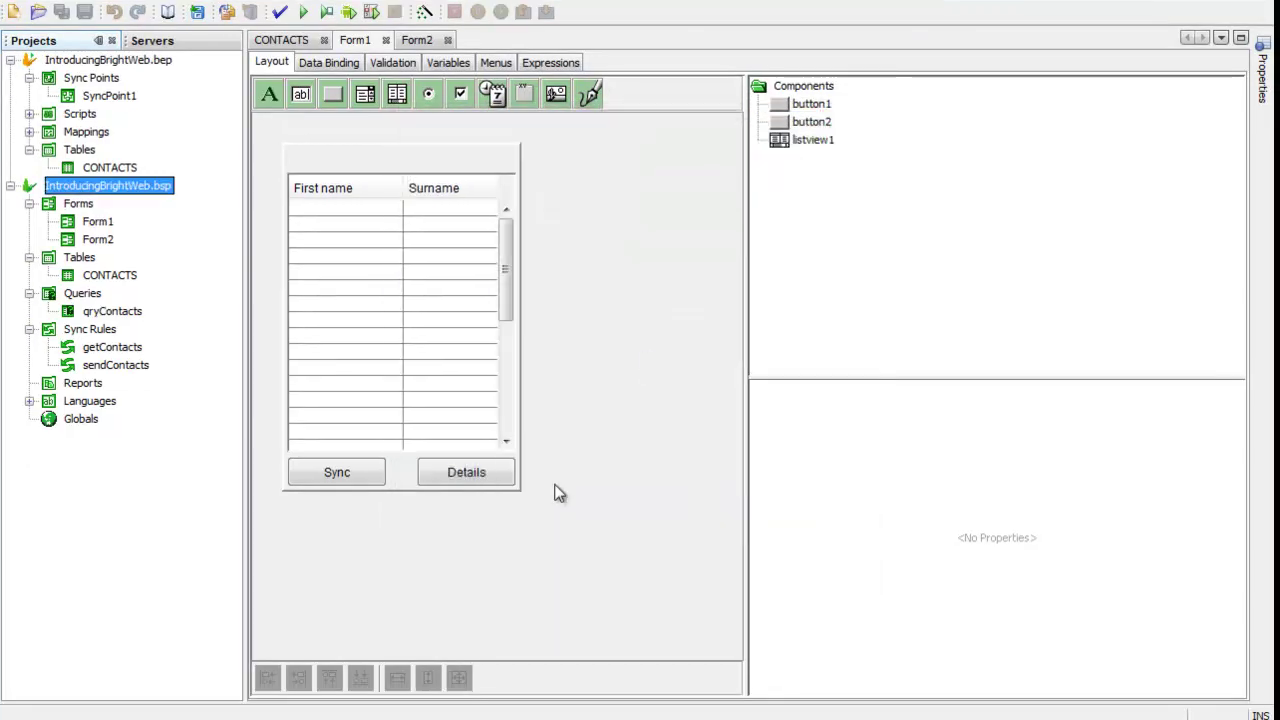
Step: Enable the WebAspect aspect for Form1 and widen the form design area
{"action": "right_click", "coordinate": [497, 548]}
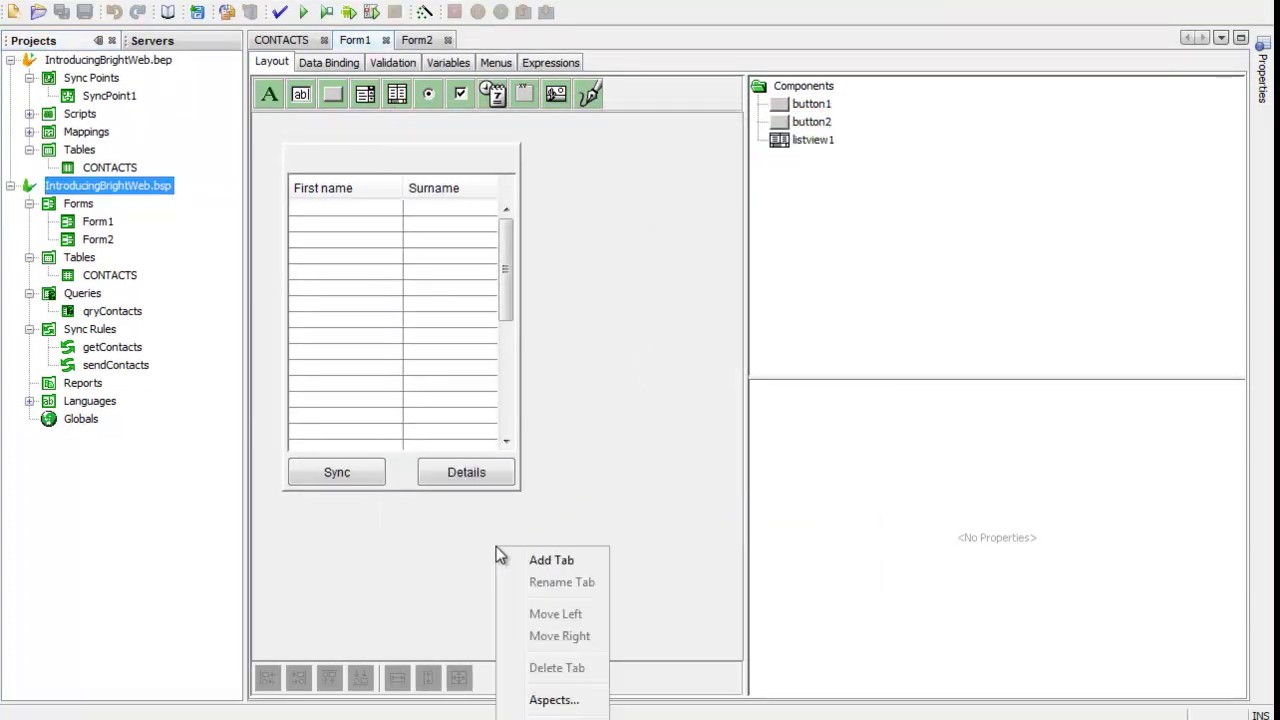
{"action": "left_click", "coordinate": [590, 704]}
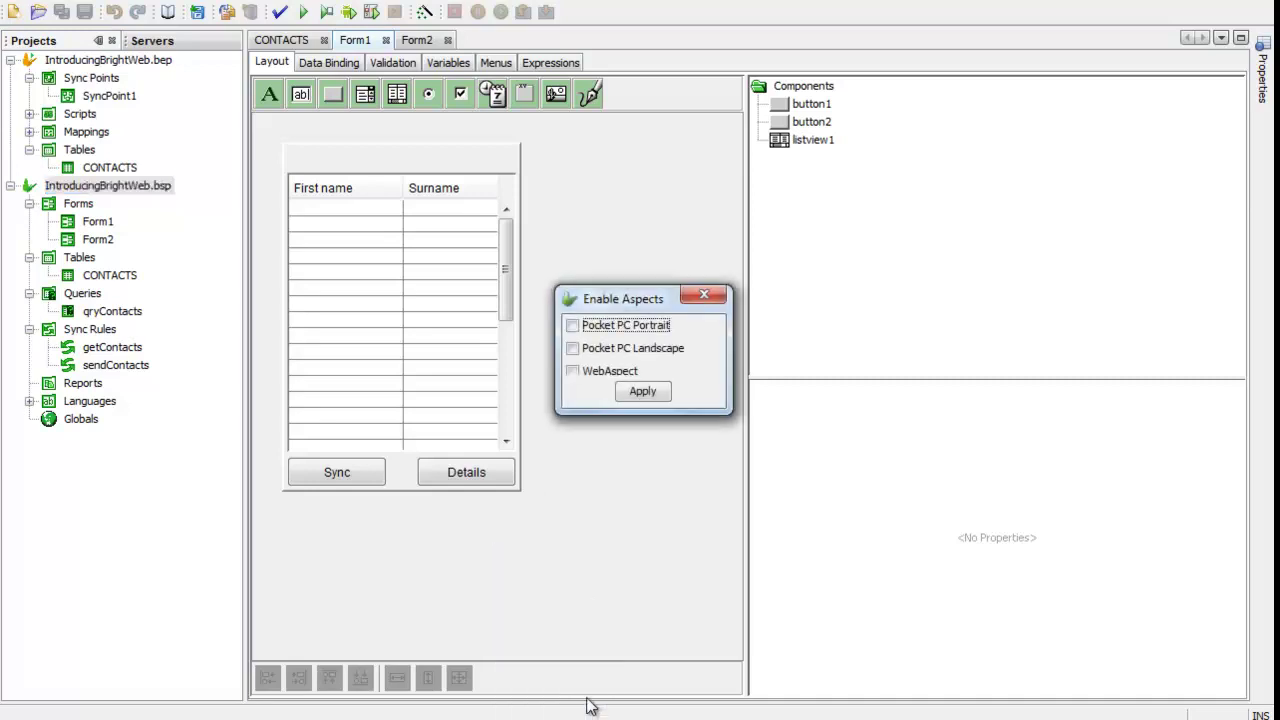
{"action": "left_click", "coordinate": [572, 371]}
{"action": "left_click", "coordinate": [641, 392]}
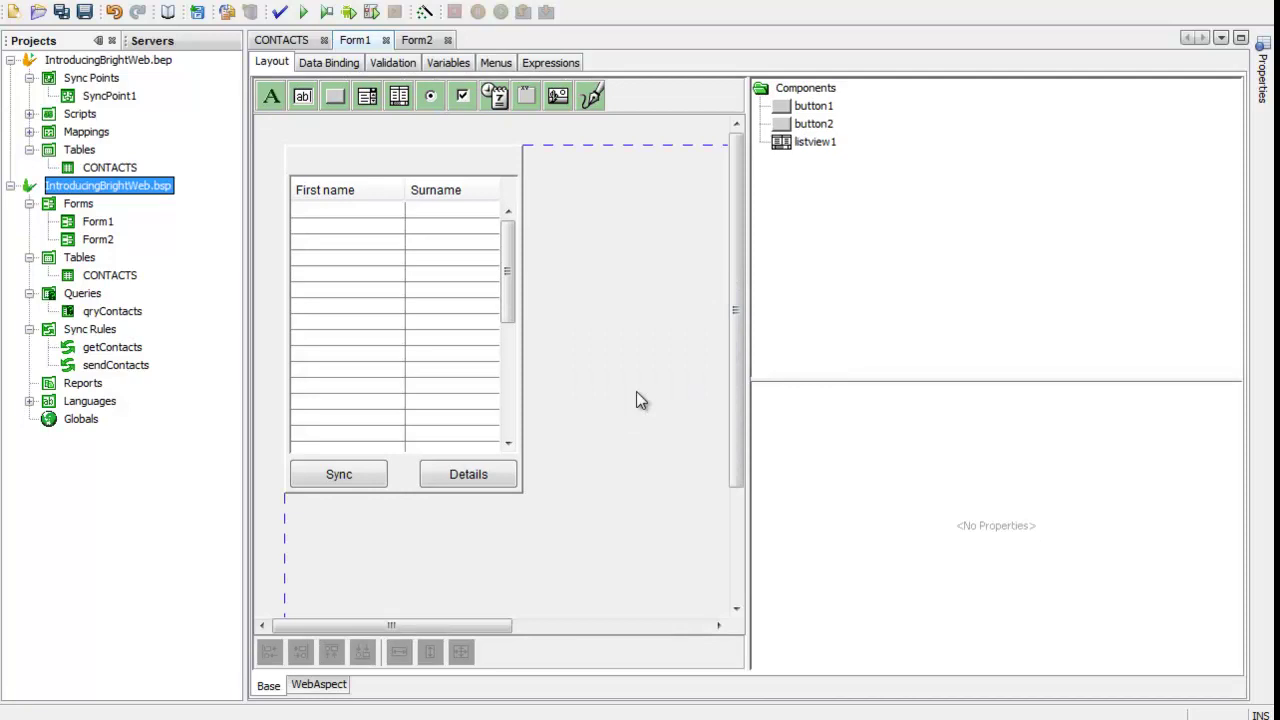
{"action": "left_click_drag", "start_coordinate": [748, 349], "coordinate": [1137, 349]}
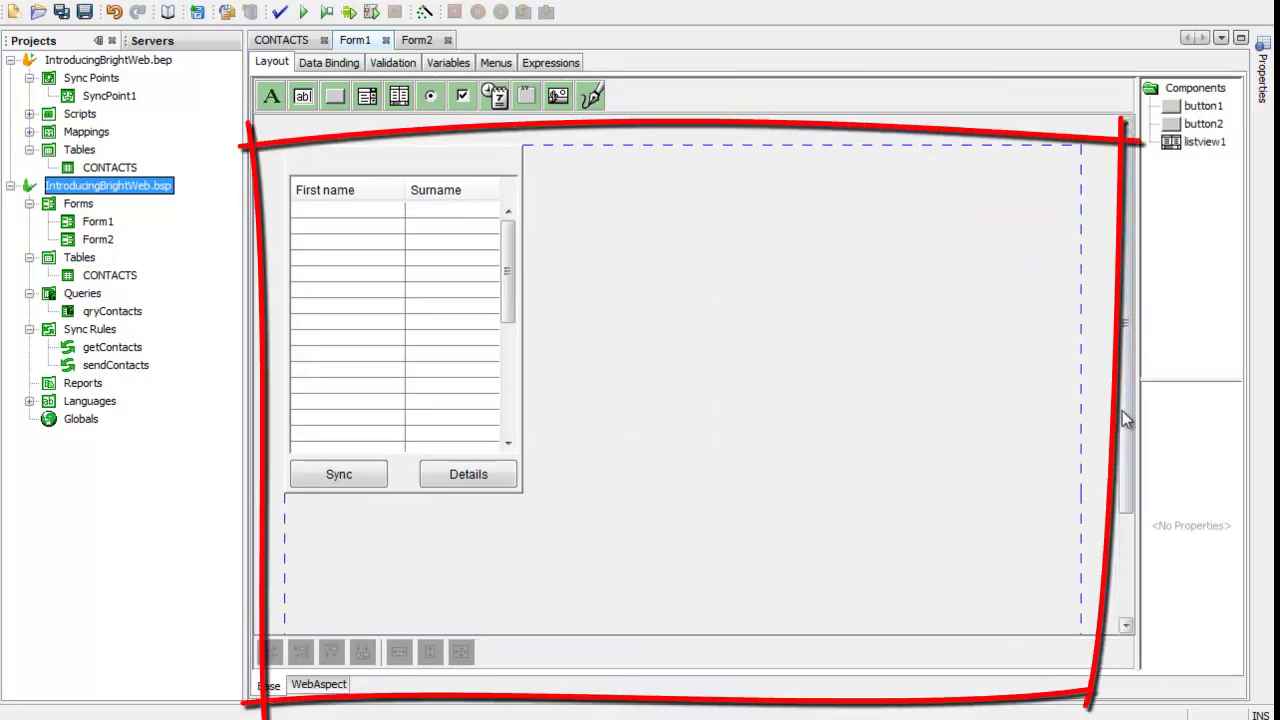
Step: Check Form1's 240 × 350 base size in its properties, then switch to the WebAspect layout
{"action": "left_click_drag", "start_coordinate": [1126, 410], "coordinate": [1142, 546]}
{"action": "left_click_drag", "start_coordinate": [1148, 614], "coordinate": [1149, 320]}
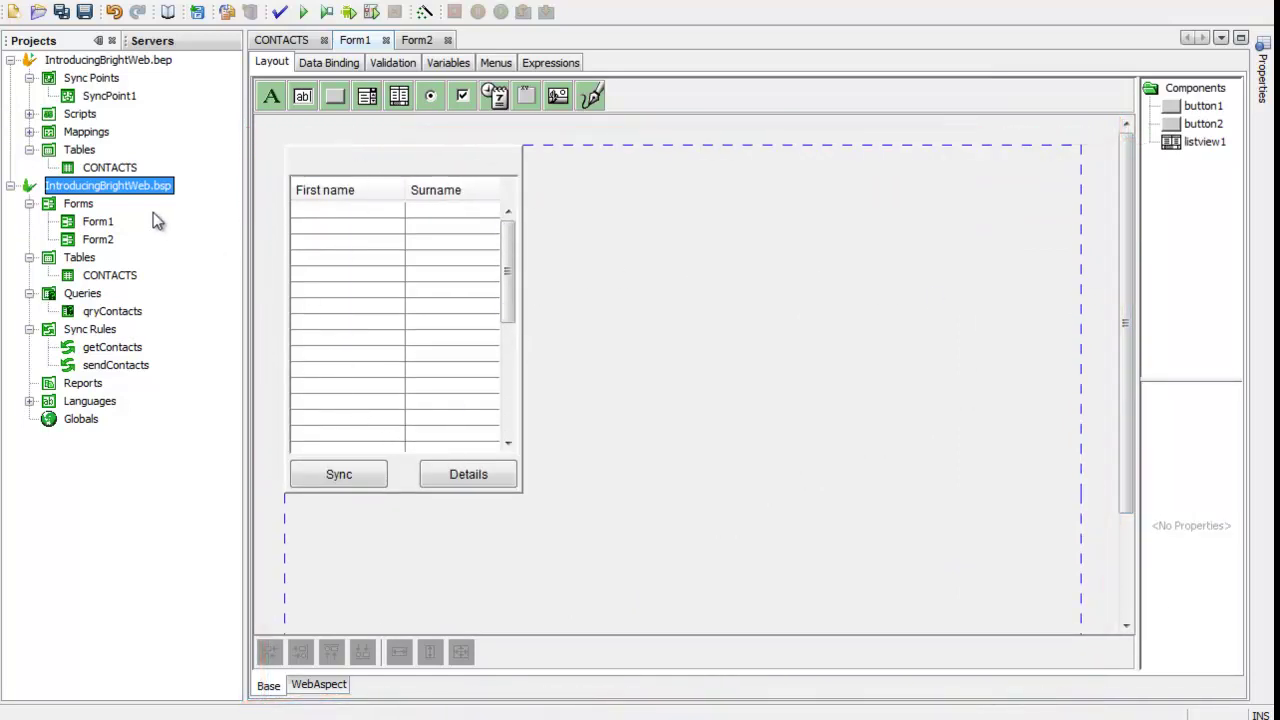
{"action": "left_click", "coordinate": [120, 4]}
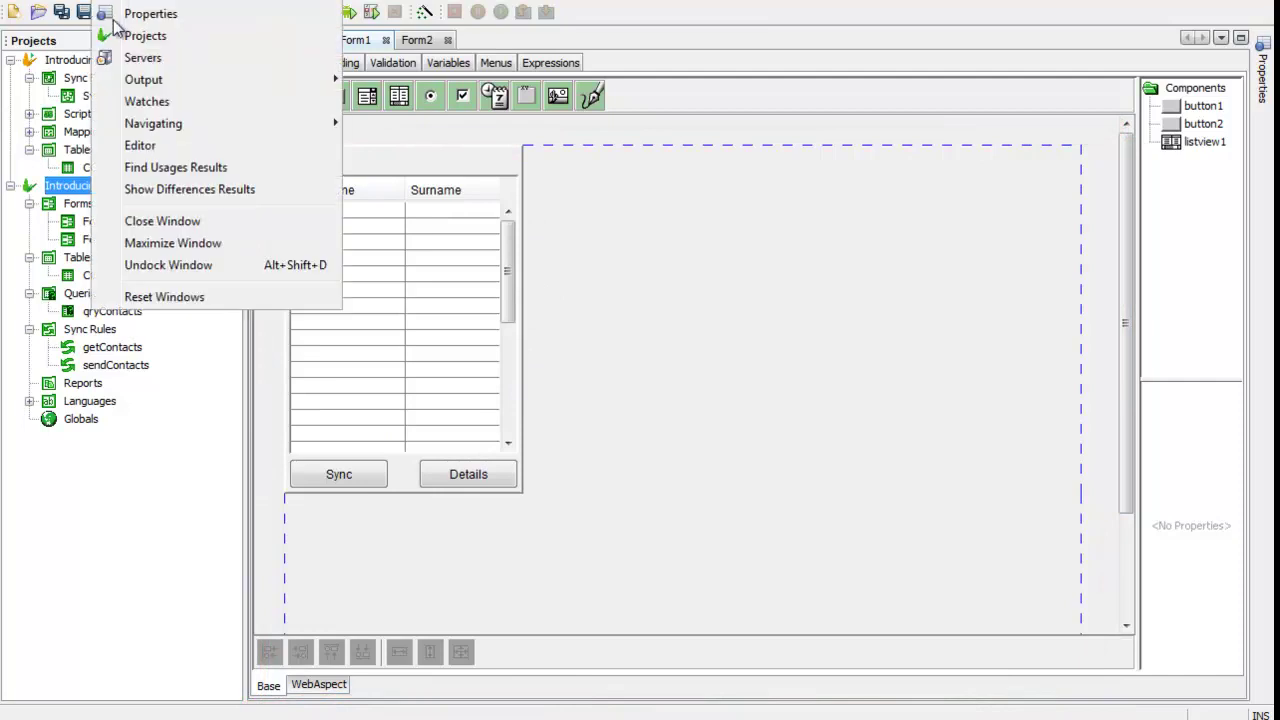
{"action": "left_click", "coordinate": [88, 232]}
{"action": "left_click", "coordinate": [95, 222]}
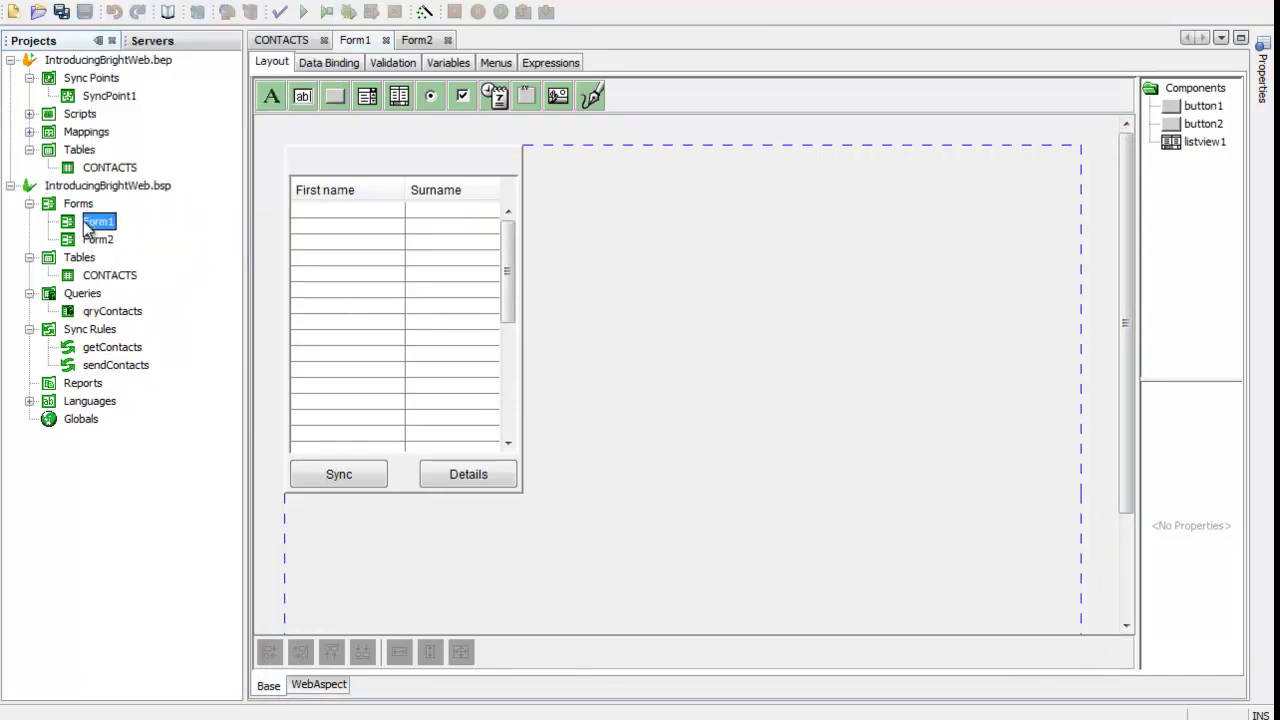
{"action": "right_click", "coordinate": [95, 222]}
{"action": "left_click", "coordinate": [155, 518]}
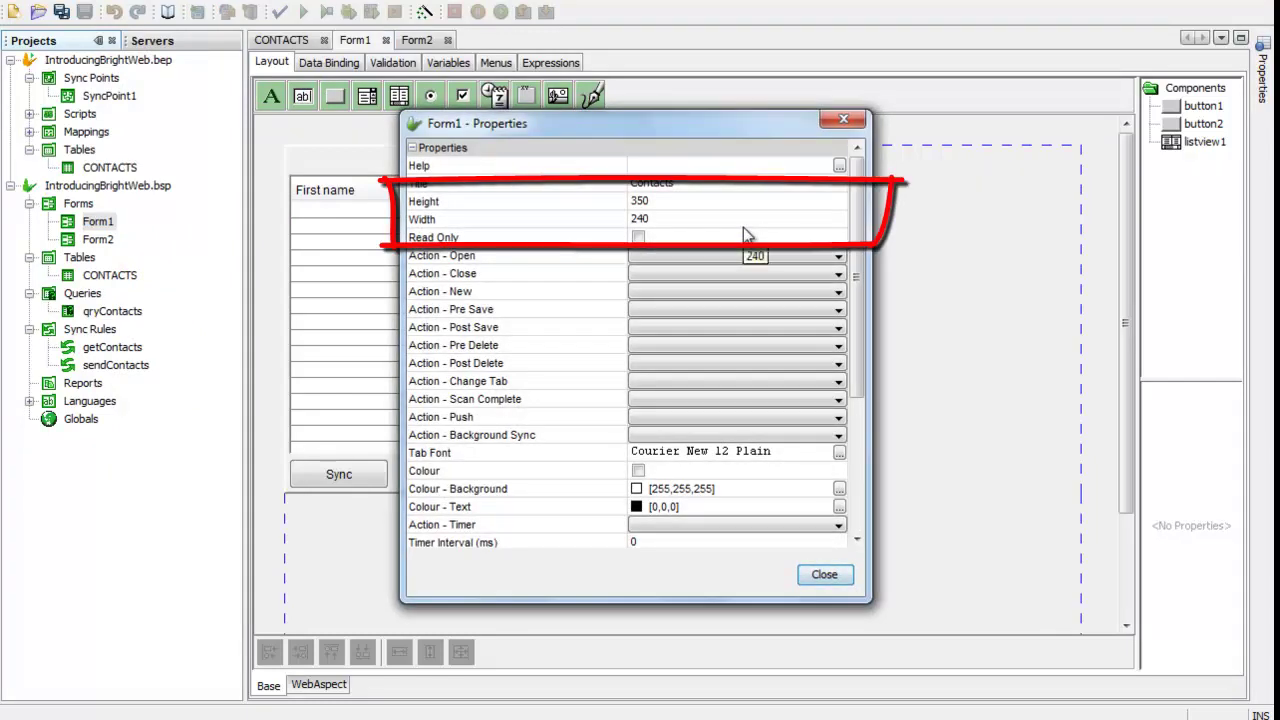
{"action": "left_click", "coordinate": [843, 123]}
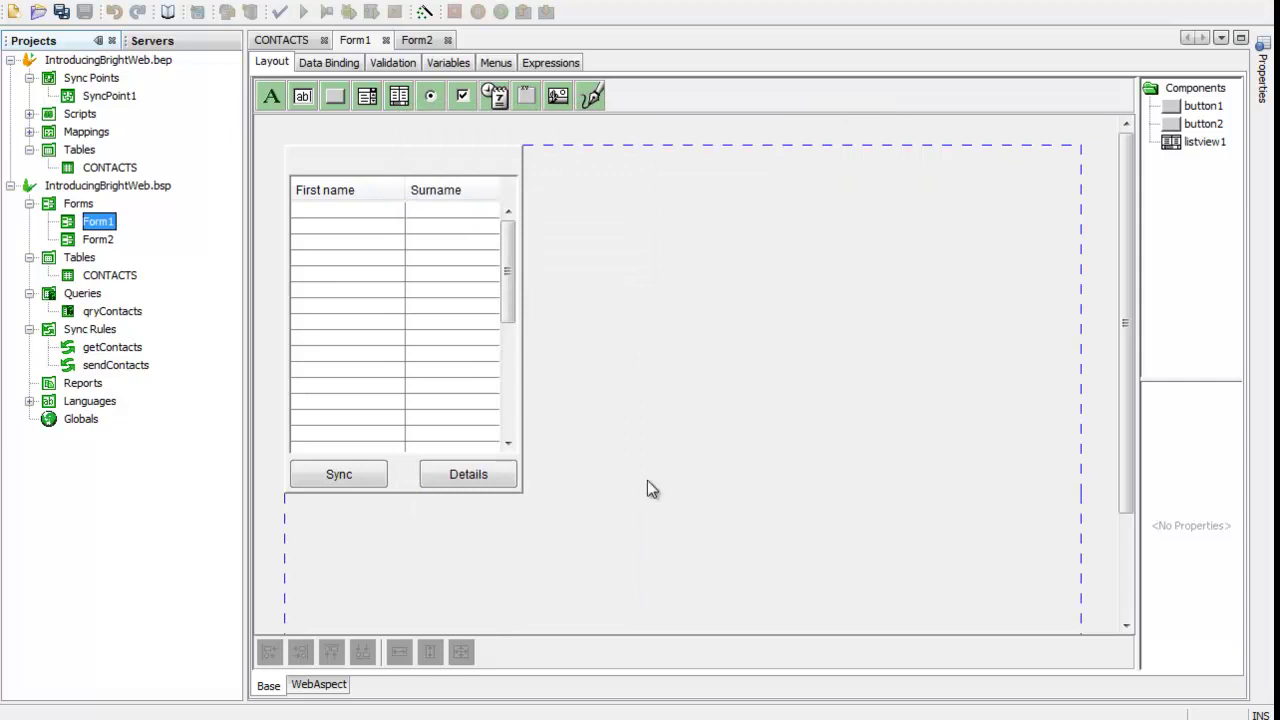
{"action": "left_click", "coordinate": [336, 688]}
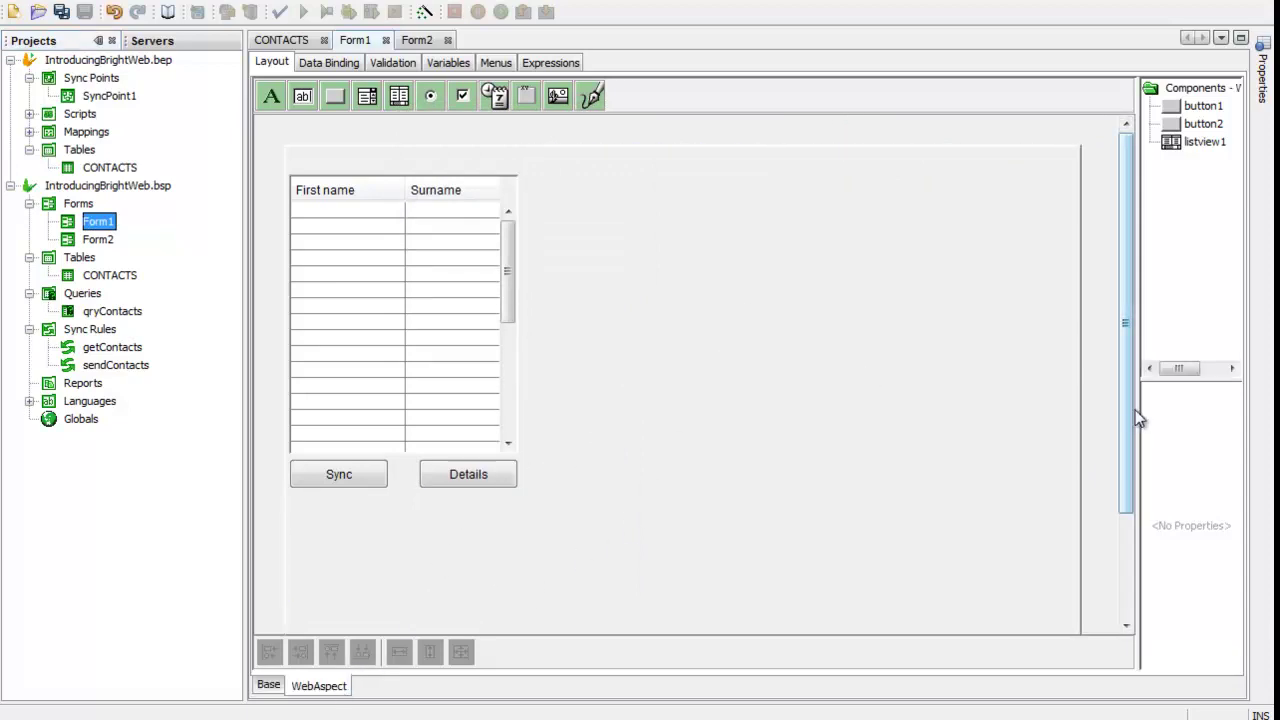
Step: Untick Visible for the Sync button in Form1's WebAspect layout
{"action": "left_click_drag", "start_coordinate": [1134, 420], "coordinate": [1140, 575]}
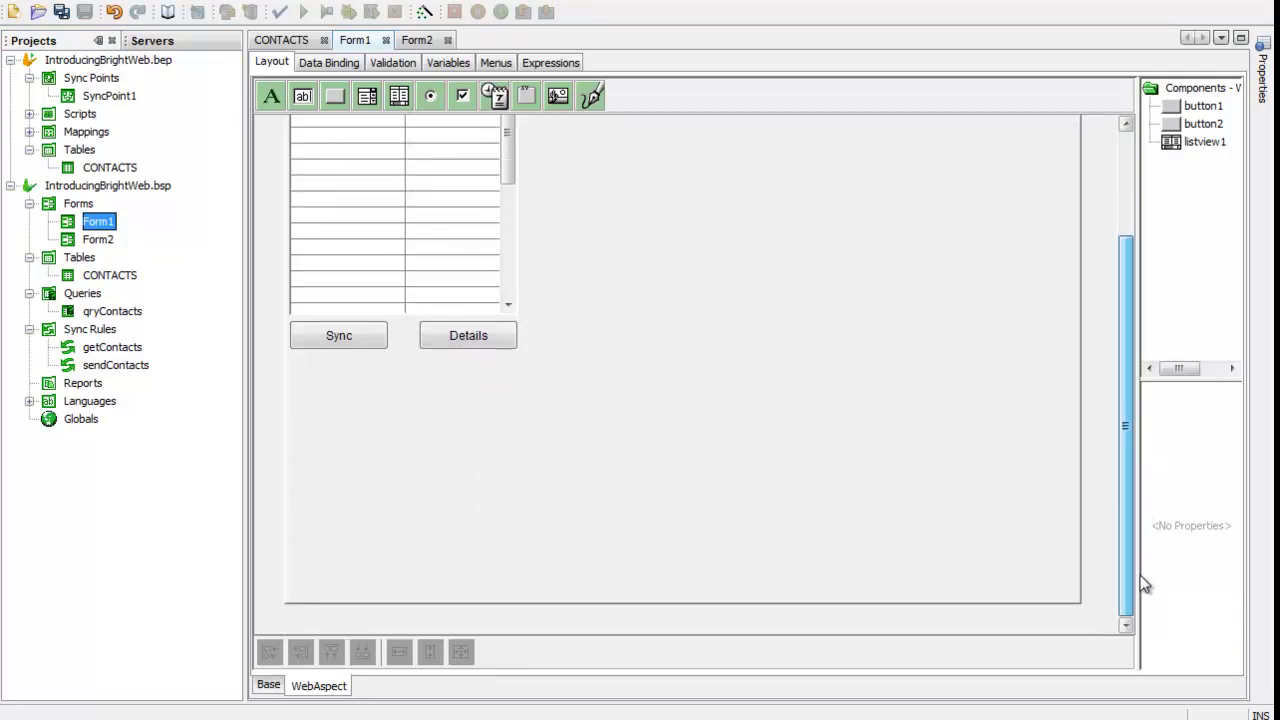
{"action": "left_click", "coordinate": [1129, 225]}
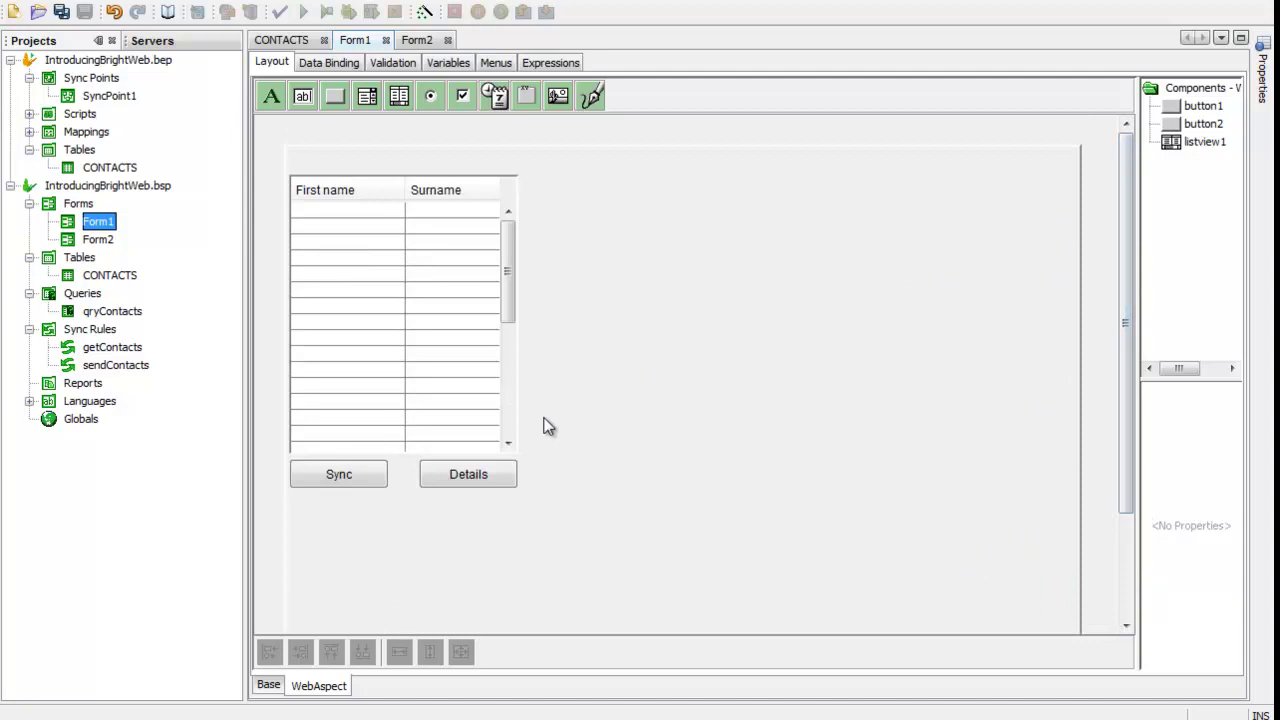
{"action": "left_click", "coordinate": [359, 473]}
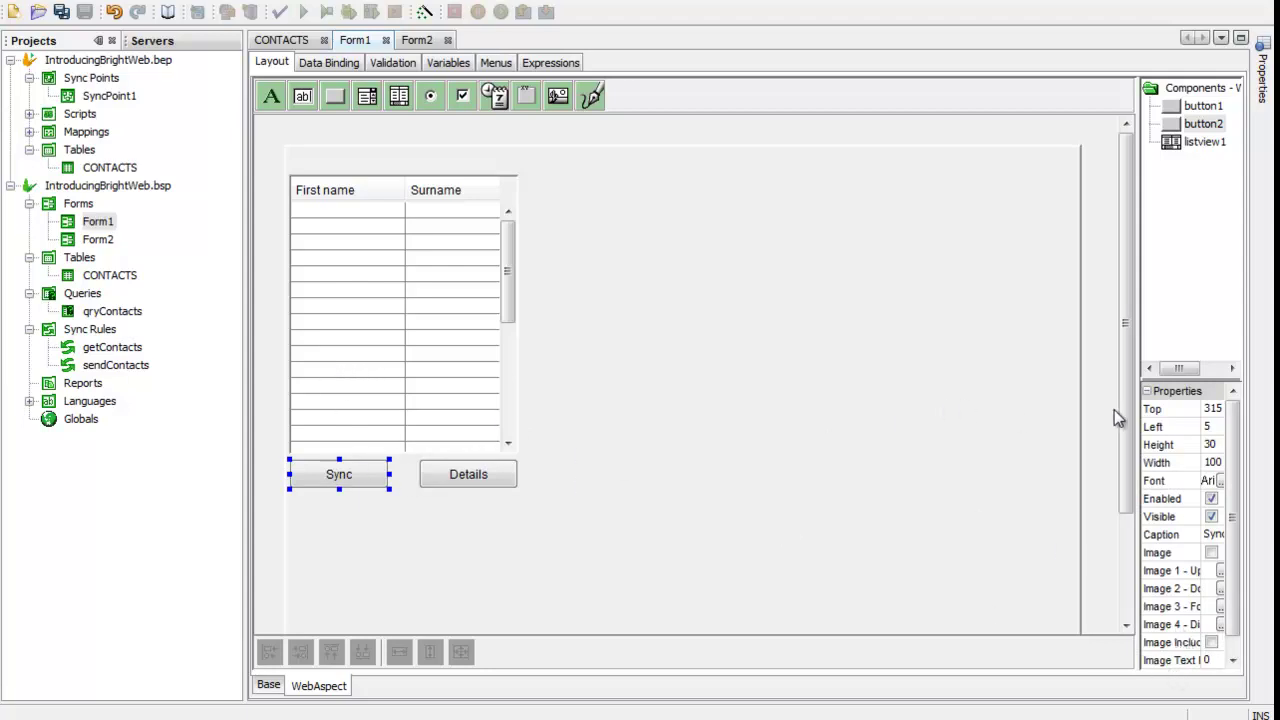
{"action": "left_click_drag", "start_coordinate": [1136, 420], "coordinate": [966, 443]}
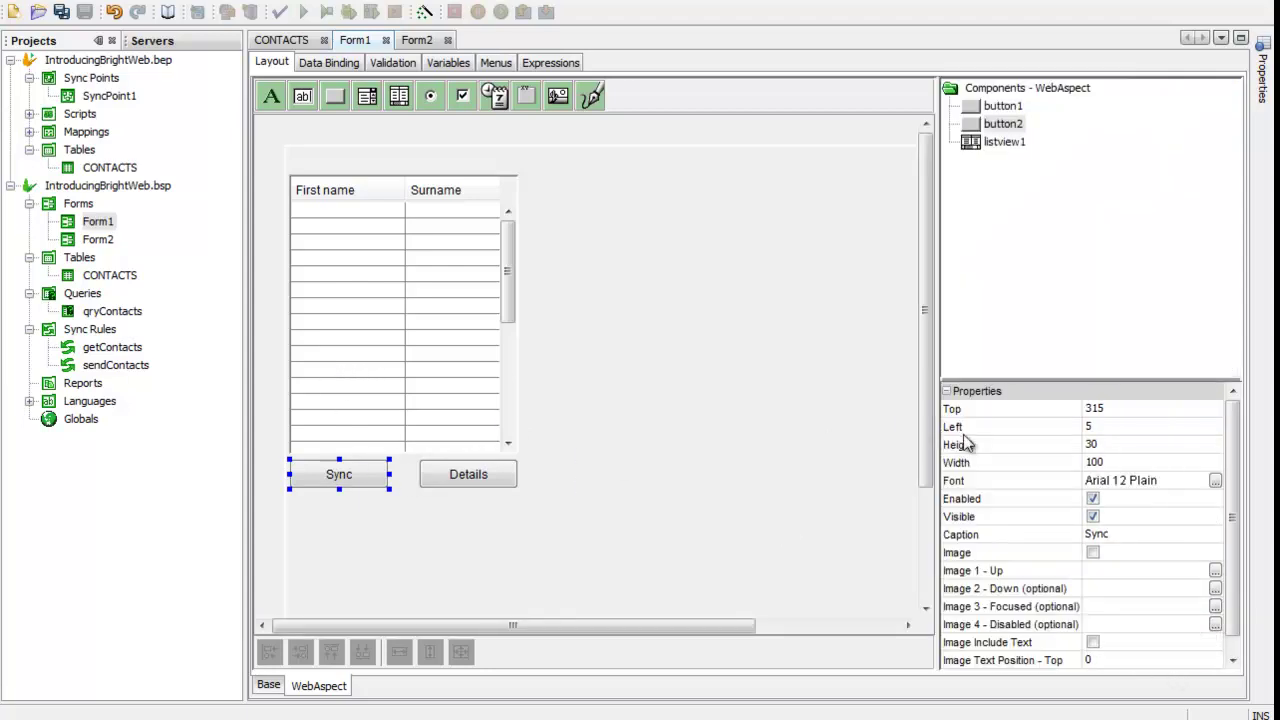
{"action": "left_click", "coordinate": [1093, 517]}
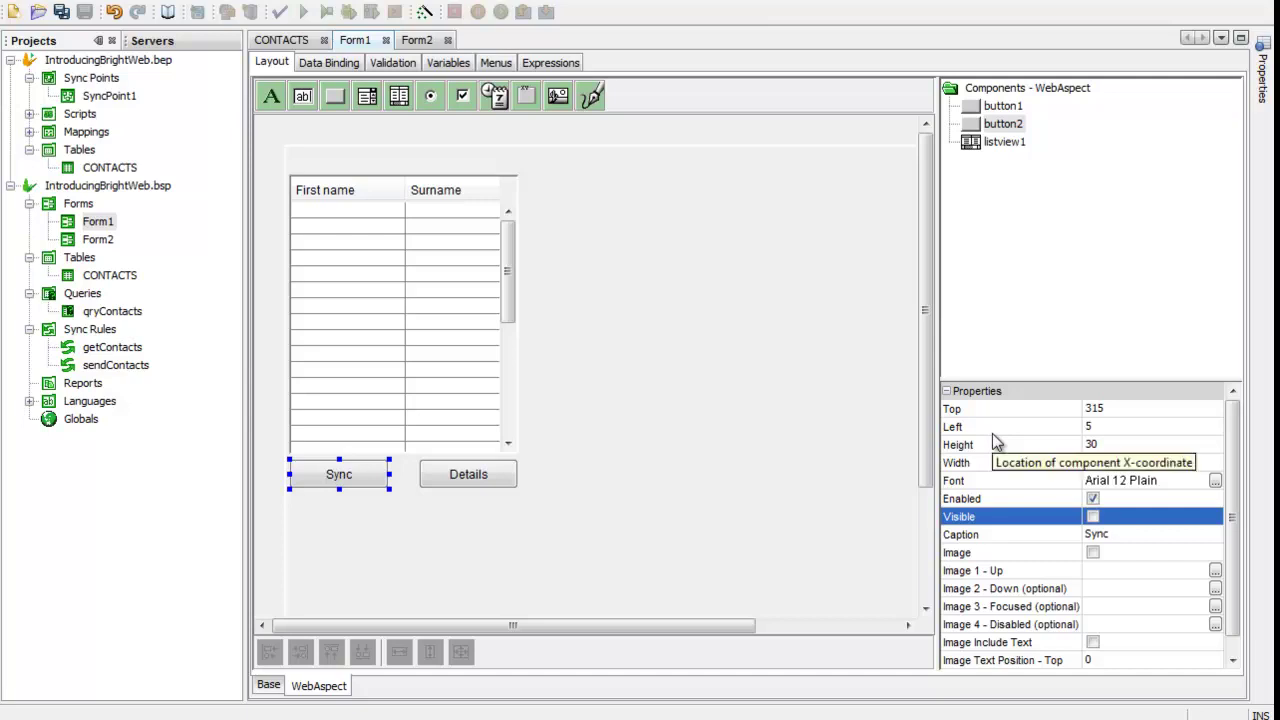
{"action": "left_click", "coordinate": [459, 252]}
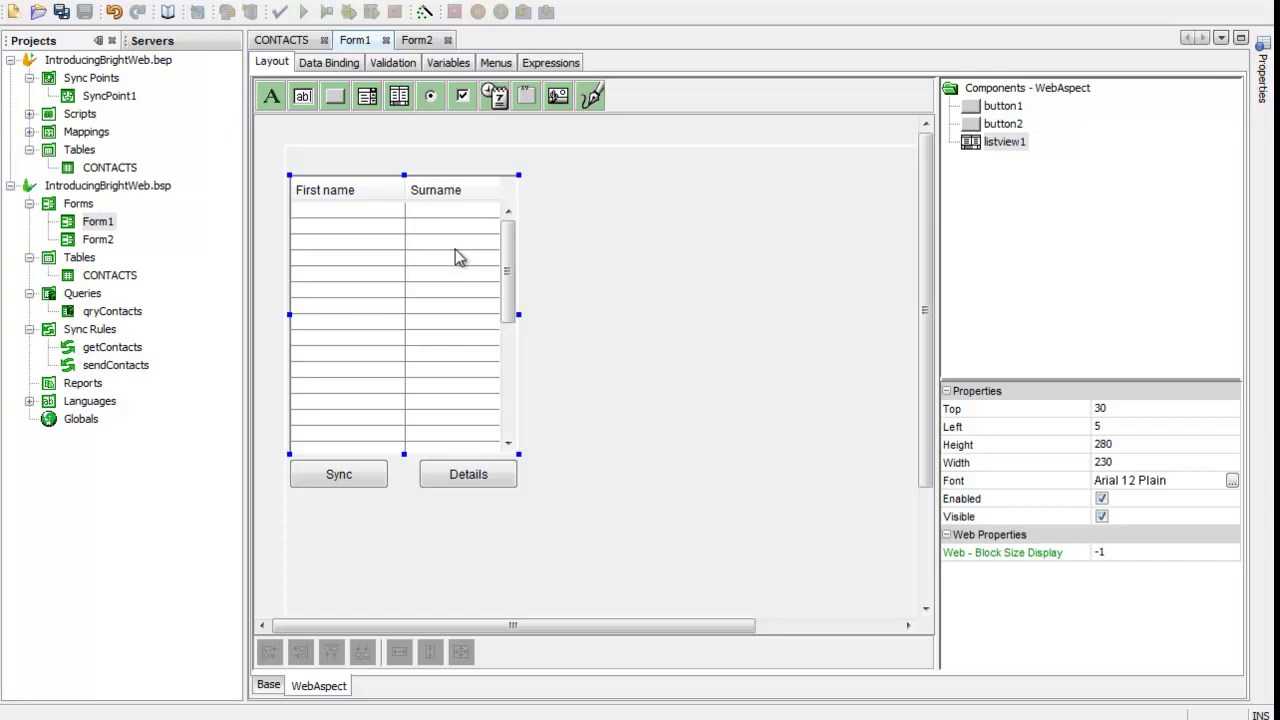
Step: Move the Details button to the top-left of the WebAspect form
{"action": "key", "text": "Down"}
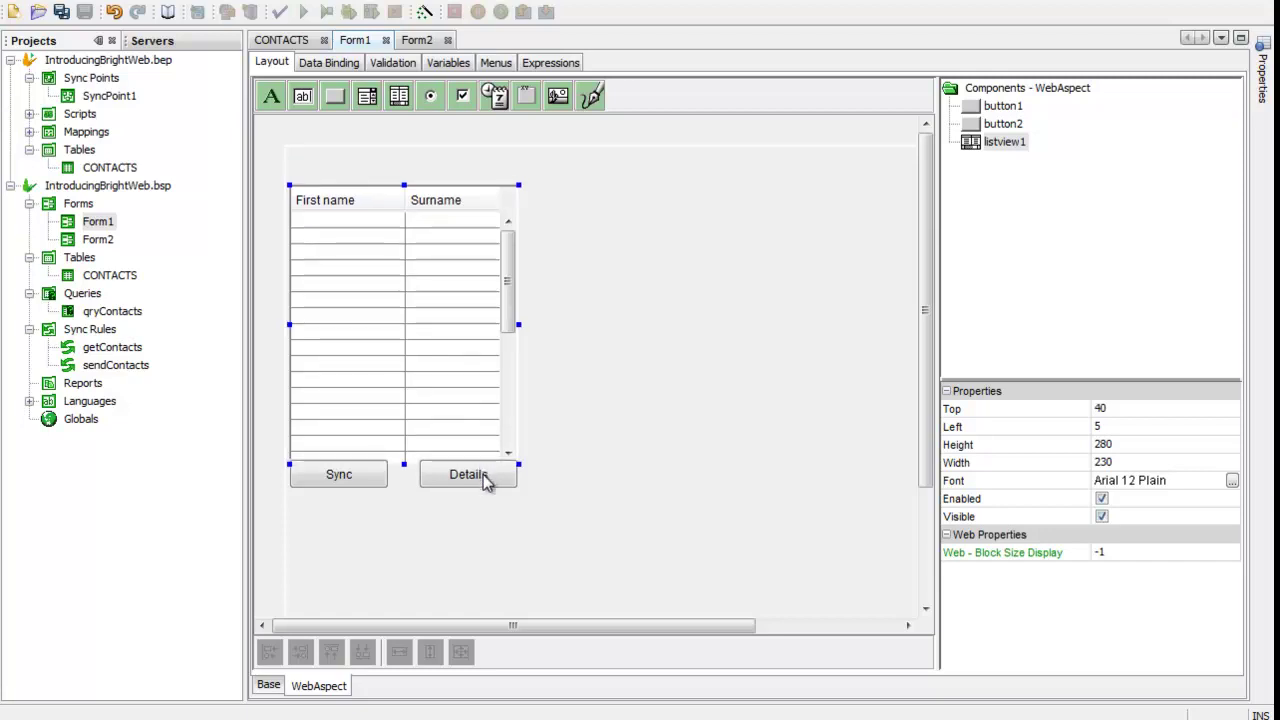
{"action": "left_click_drag", "start_coordinate": [486, 480], "coordinate": [355, 173]}
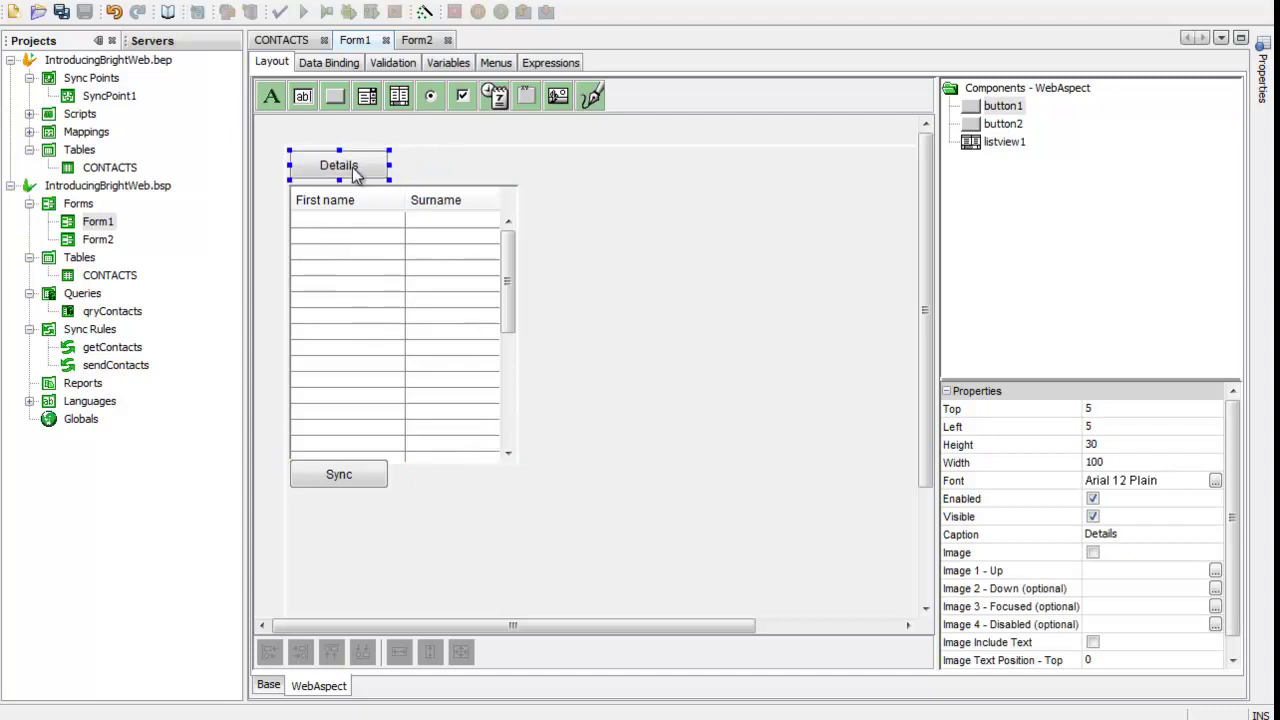
{"action": "left_click", "coordinate": [575, 350]}
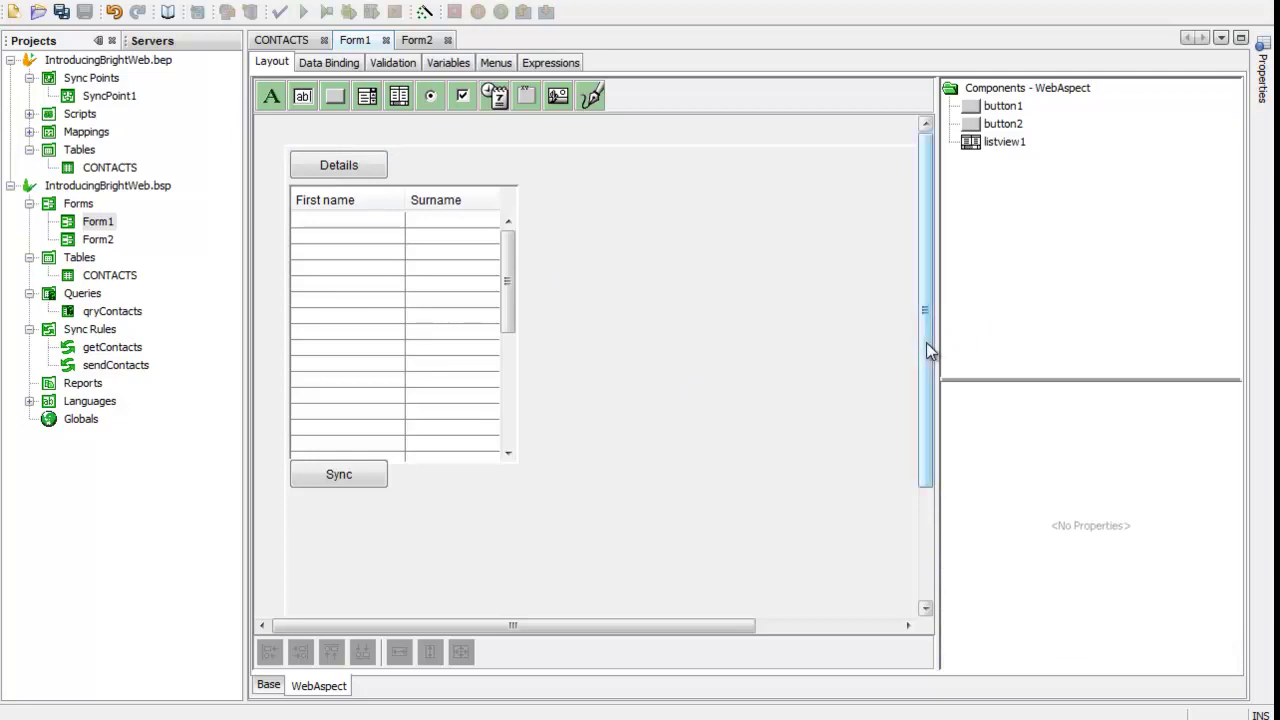
Step: Stretch listview1 to fill the web layout at 795 × 560, then check Form2 and return
{"action": "left_click_drag", "start_coordinate": [926, 342], "coordinate": [923, 520]}
{"action": "left_click", "coordinate": [387, 232]}
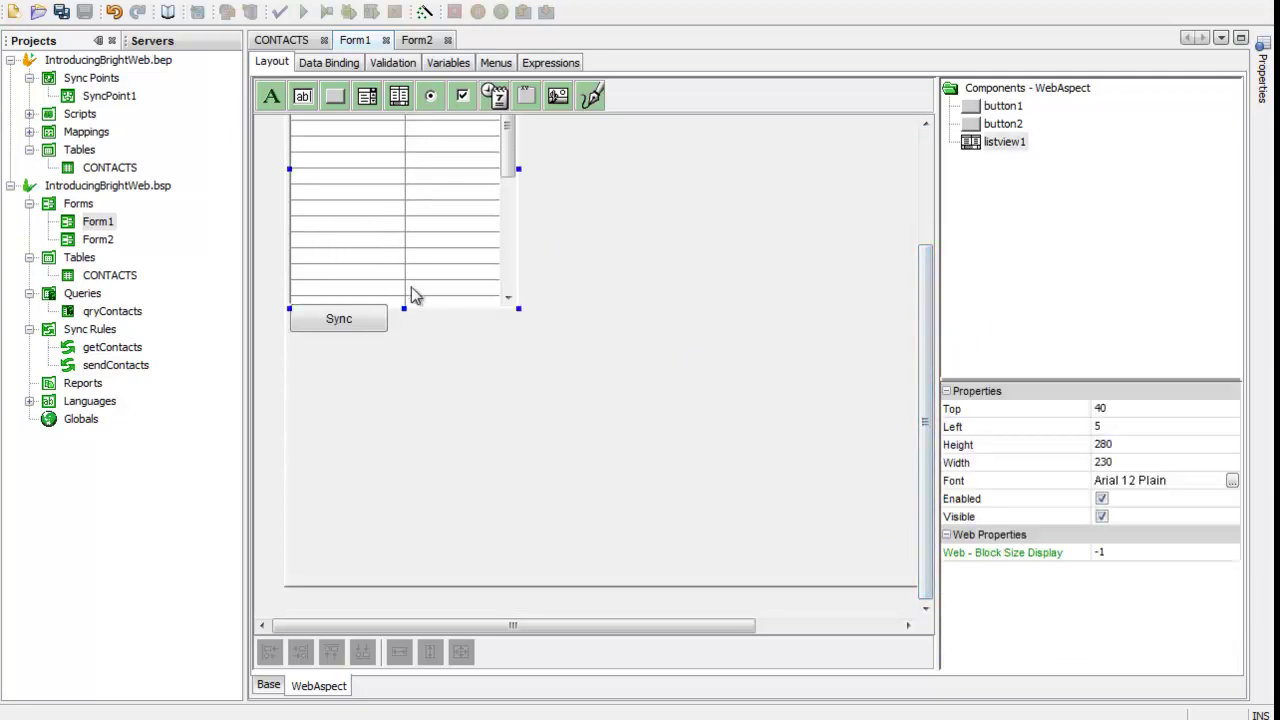
{"action": "left_click_drag", "start_coordinate": [404, 312], "coordinate": [408, 657]}
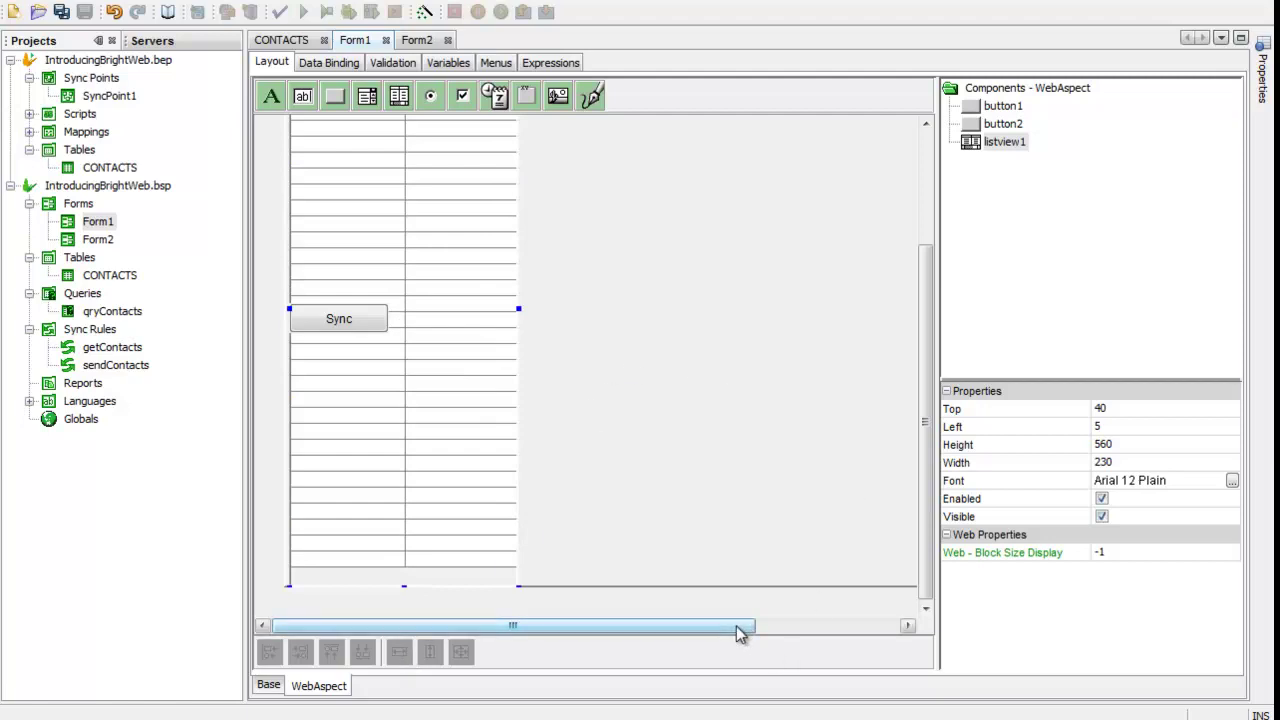
{"action": "left_click_drag", "start_coordinate": [743, 634], "coordinate": [778, 638]}
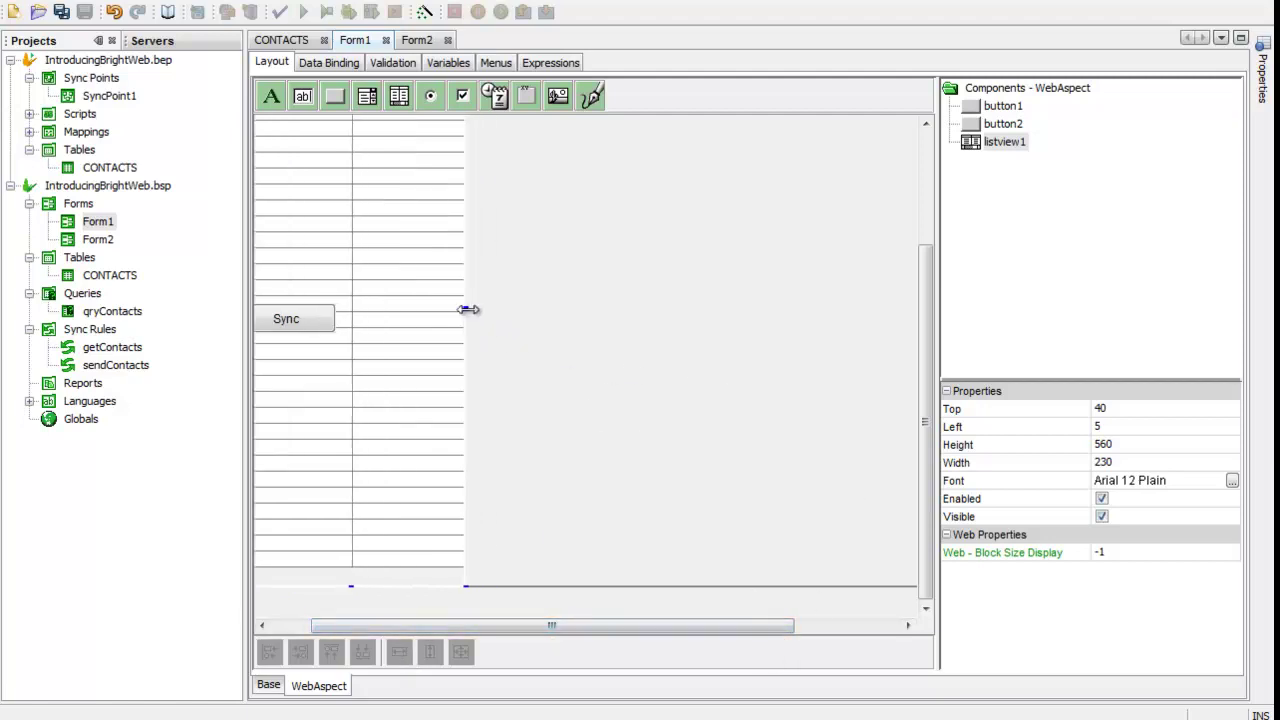
{"action": "left_click_drag", "start_coordinate": [468, 309], "coordinate": [844, 310]}
{"action": "left_click", "coordinate": [896, 627]}
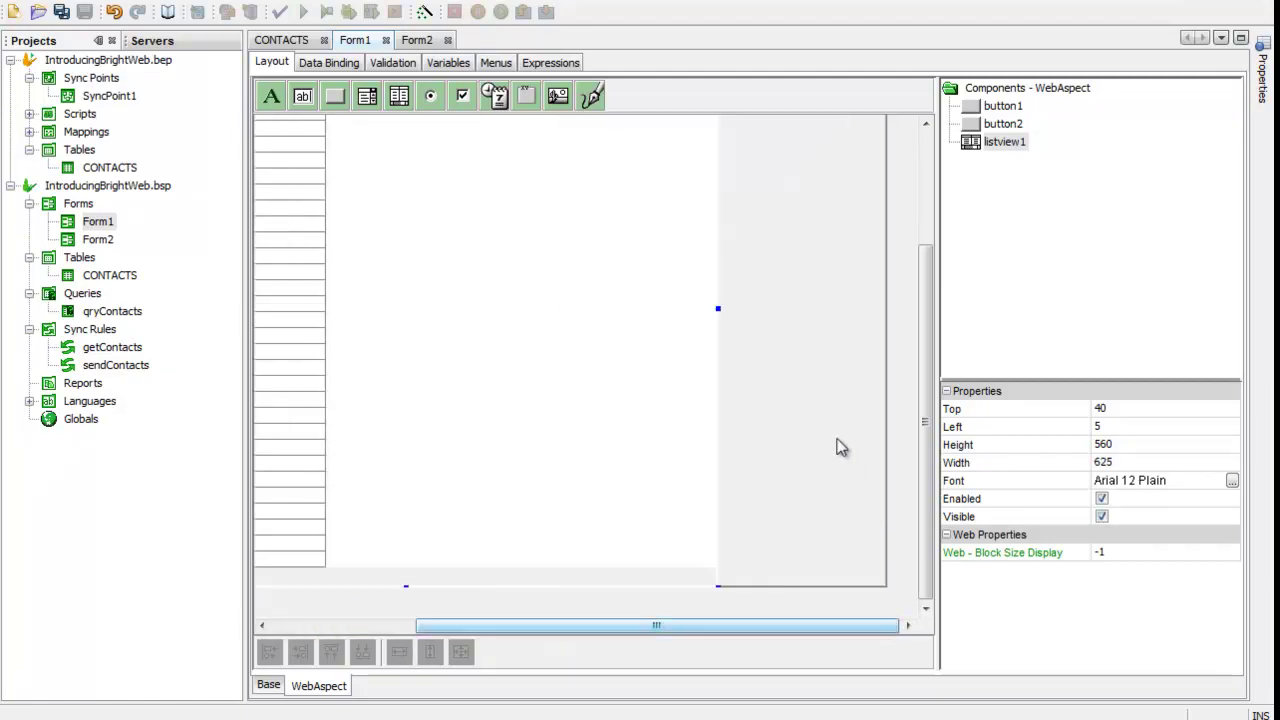
{"action": "left_click_drag", "start_coordinate": [723, 309], "coordinate": [908, 318]}
{"action": "left_click", "coordinate": [925, 240]}
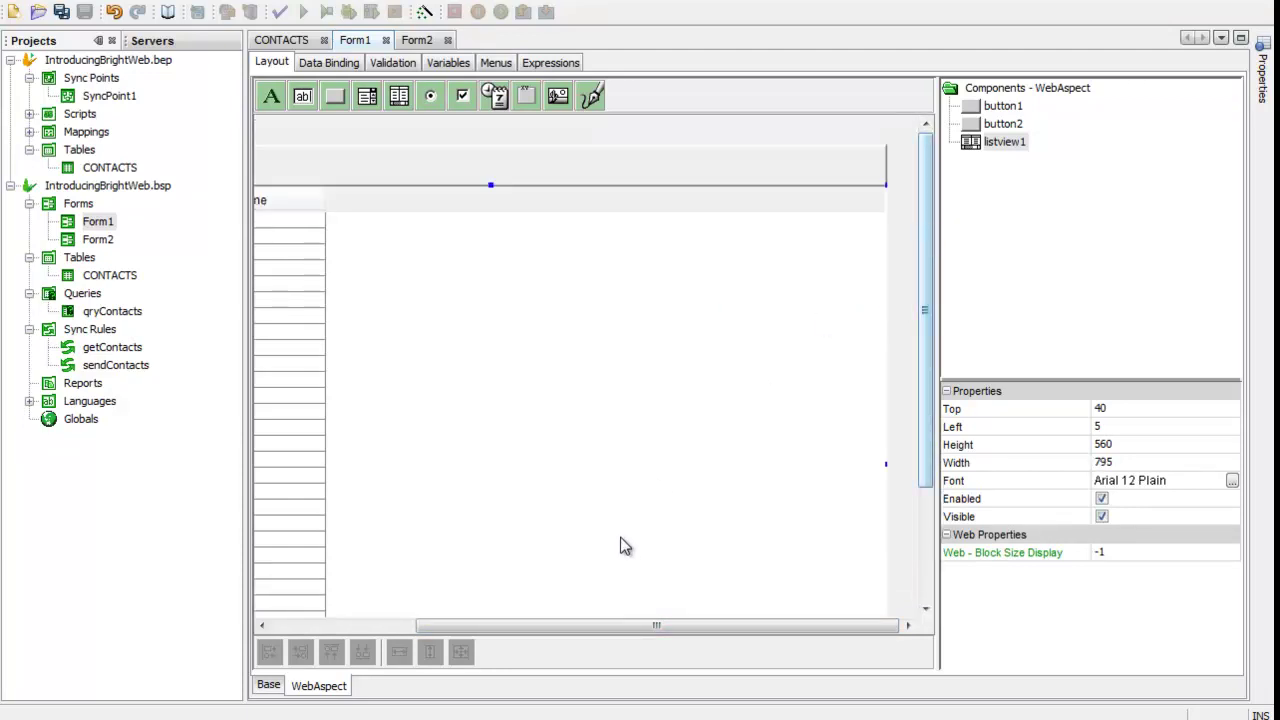
{"action": "left_click", "coordinate": [411, 630]}
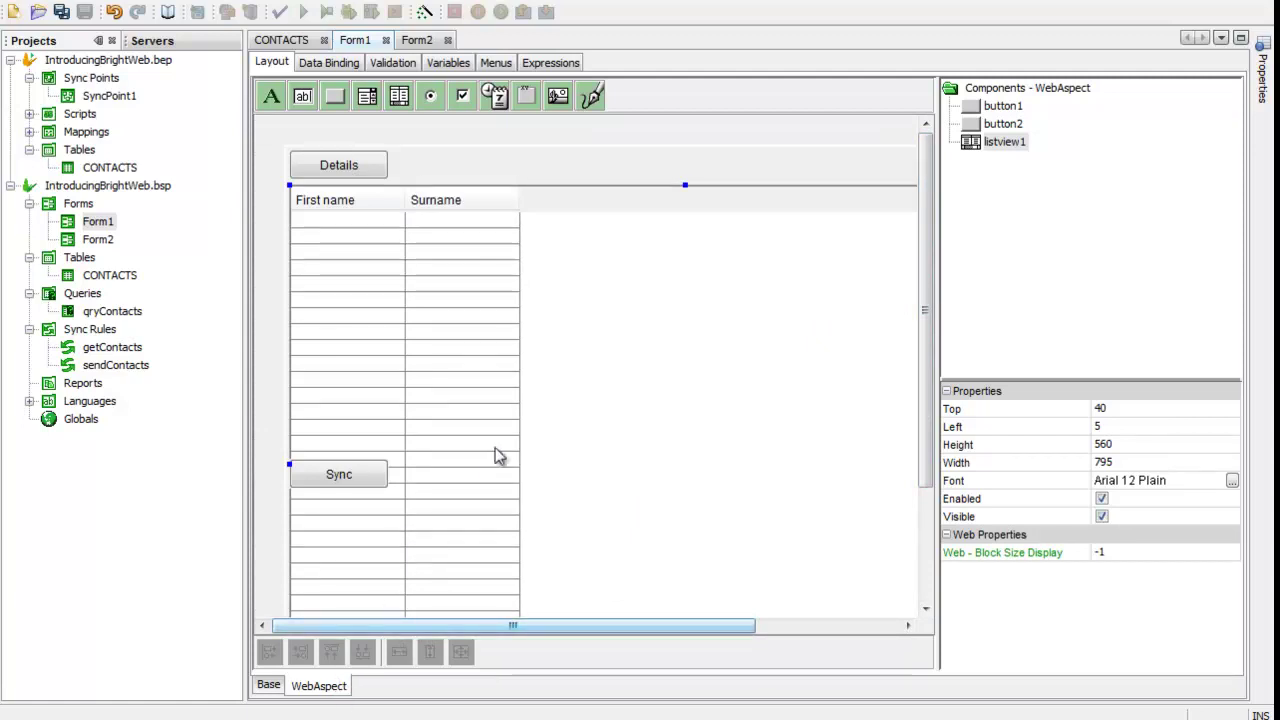
{"action": "left_click", "coordinate": [417, 40]}
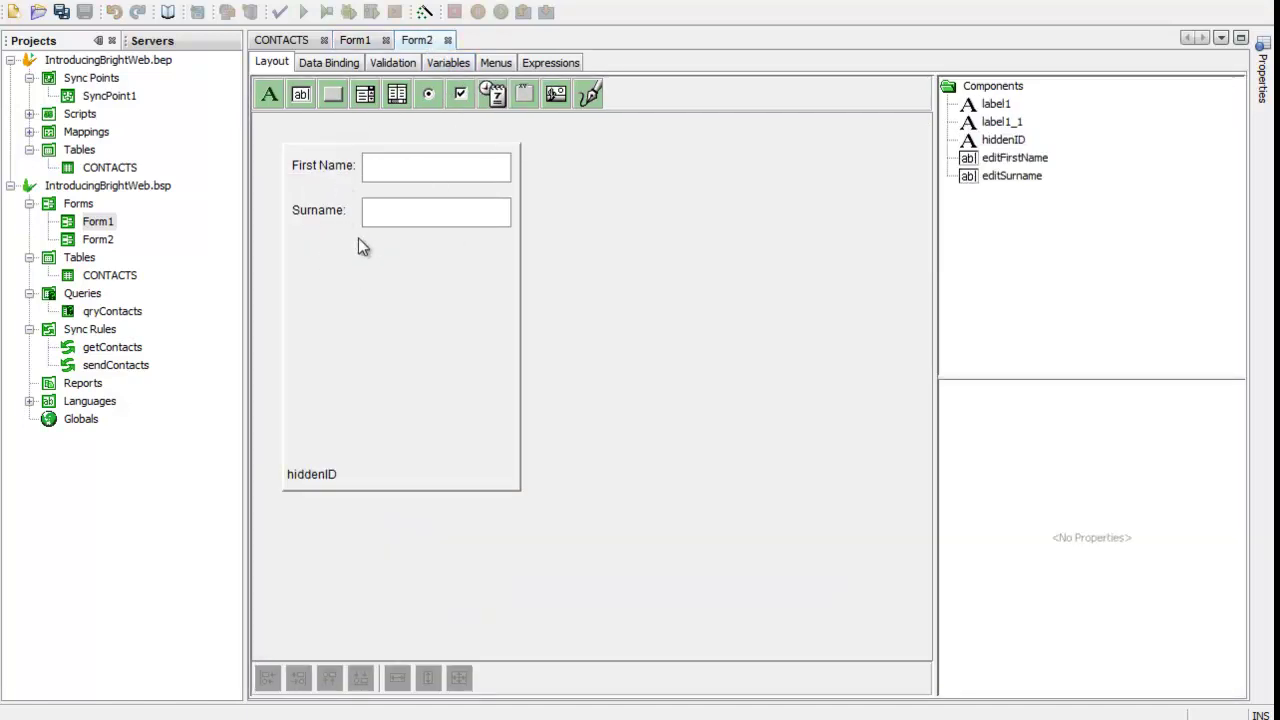
{"action": "left_click", "coordinate": [356, 41]}
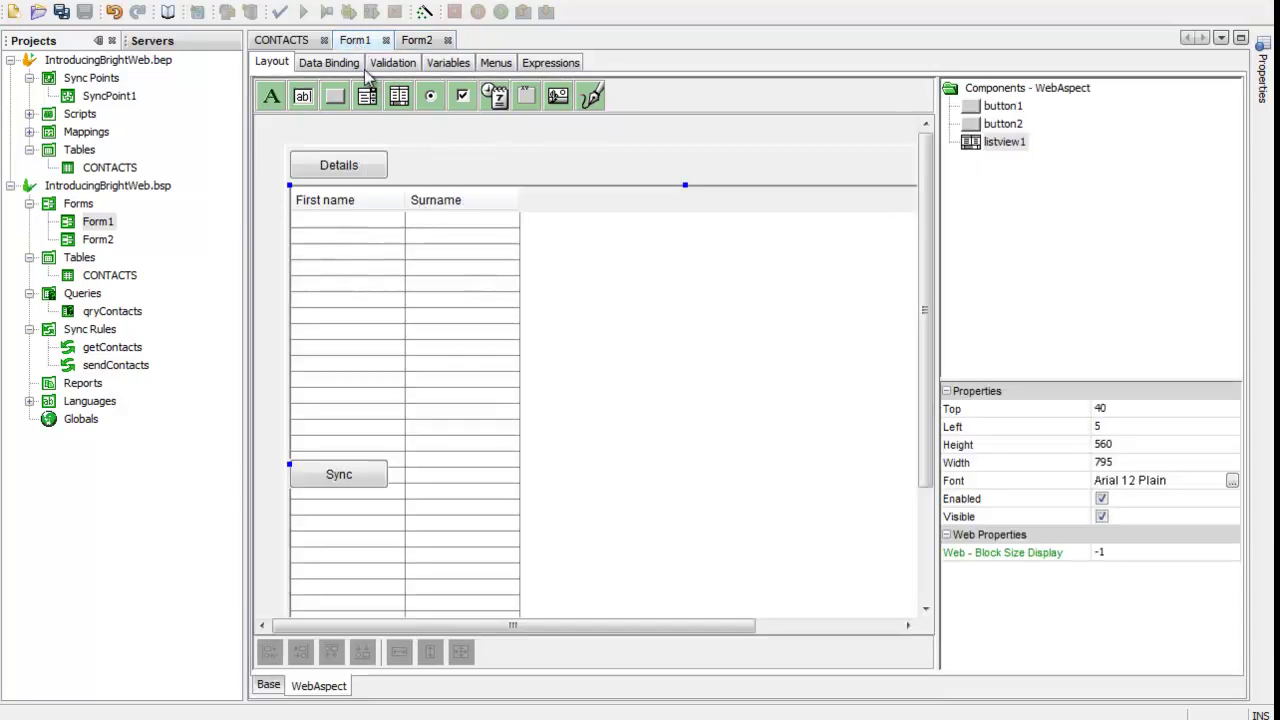
Step: Save all and deploy to localhost:8080 as version 9, described 'added web aspect to demo'
{"action": "left_click", "coordinate": [158, 188]}
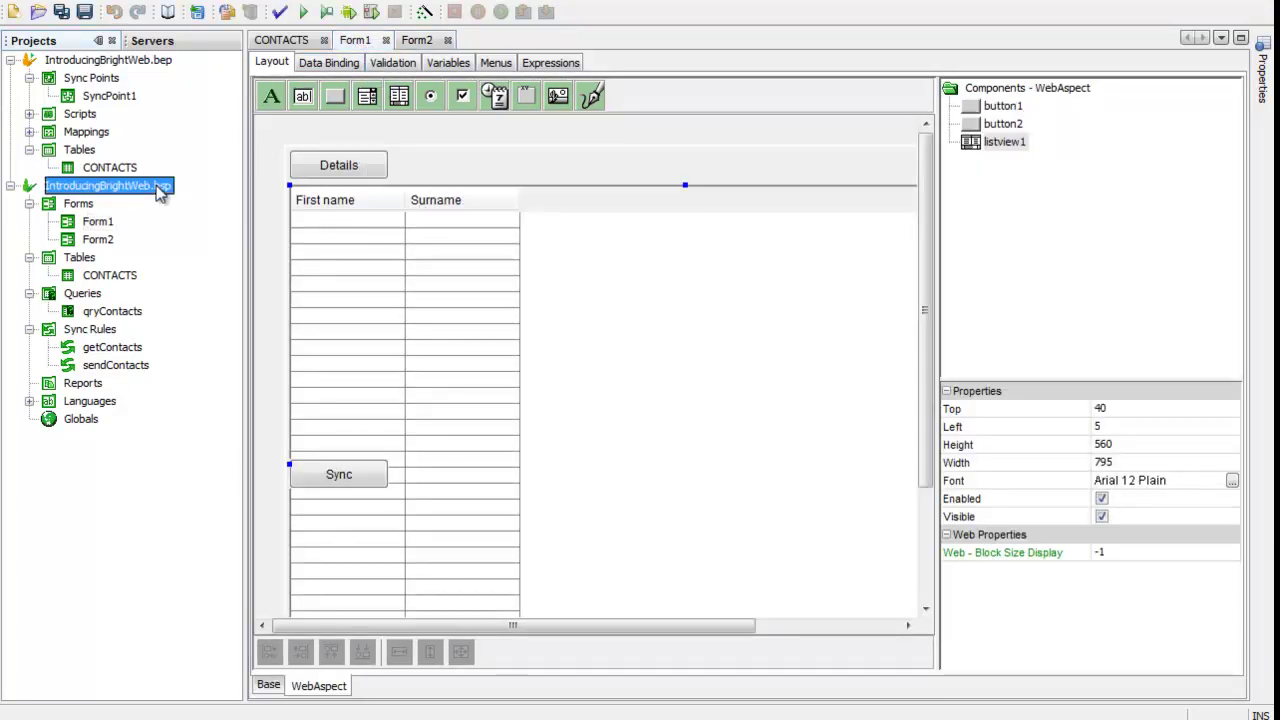
{"action": "left_click", "coordinate": [84, 12]}
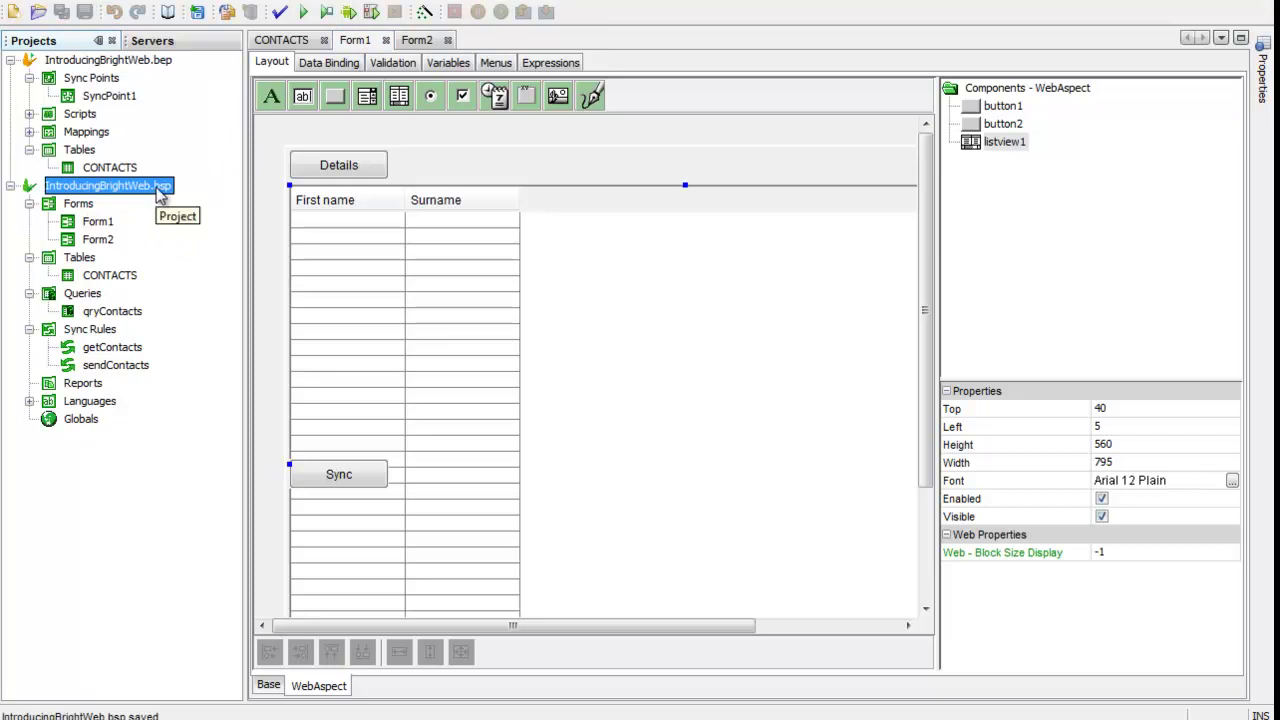
{"action": "right_click", "coordinate": [158, 196]}
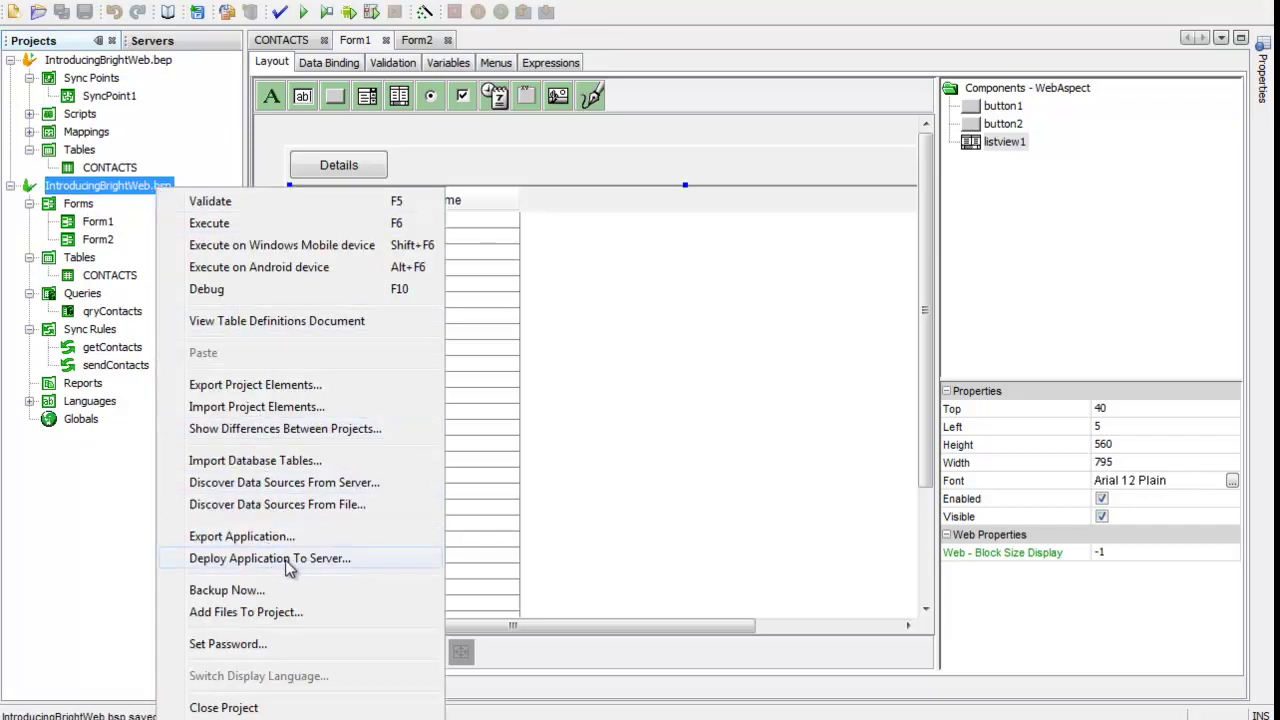
{"action": "left_click", "coordinate": [290, 566]}
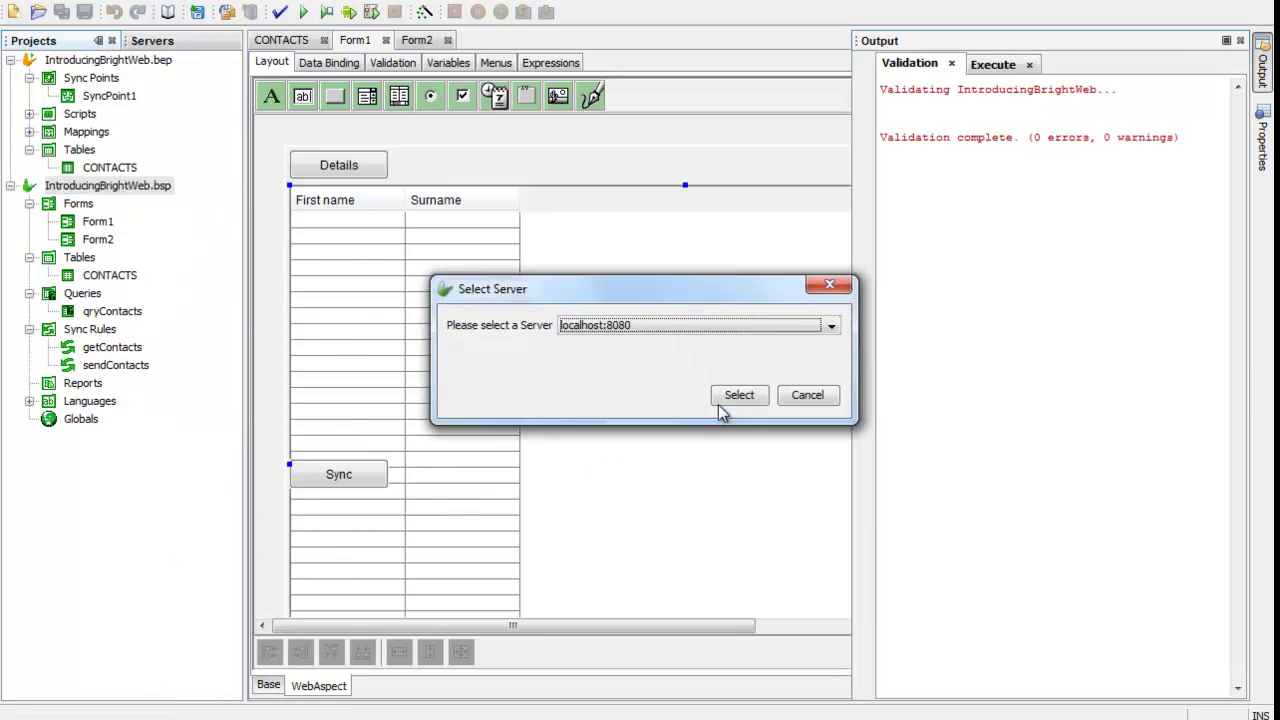
{"action": "left_click", "coordinate": [728, 401]}
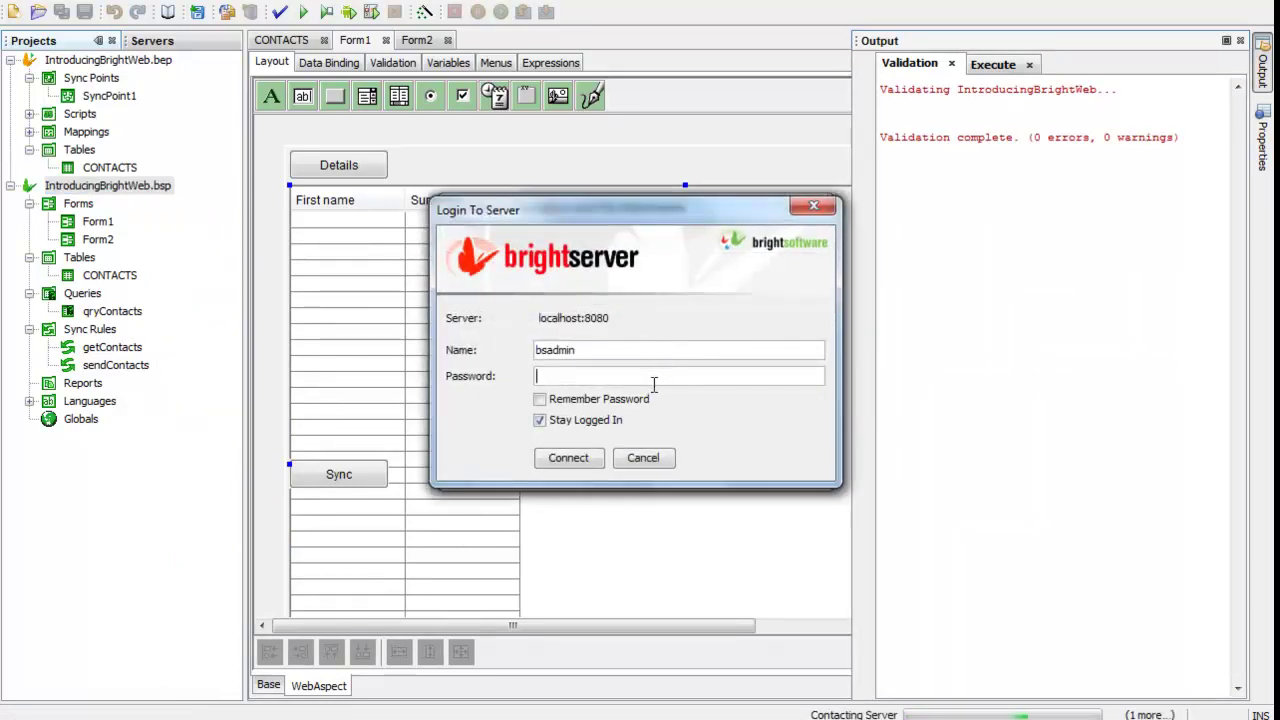
{"action": "type", "text": "•••••••••"}
{"action": "left_click", "coordinate": [569, 459]}
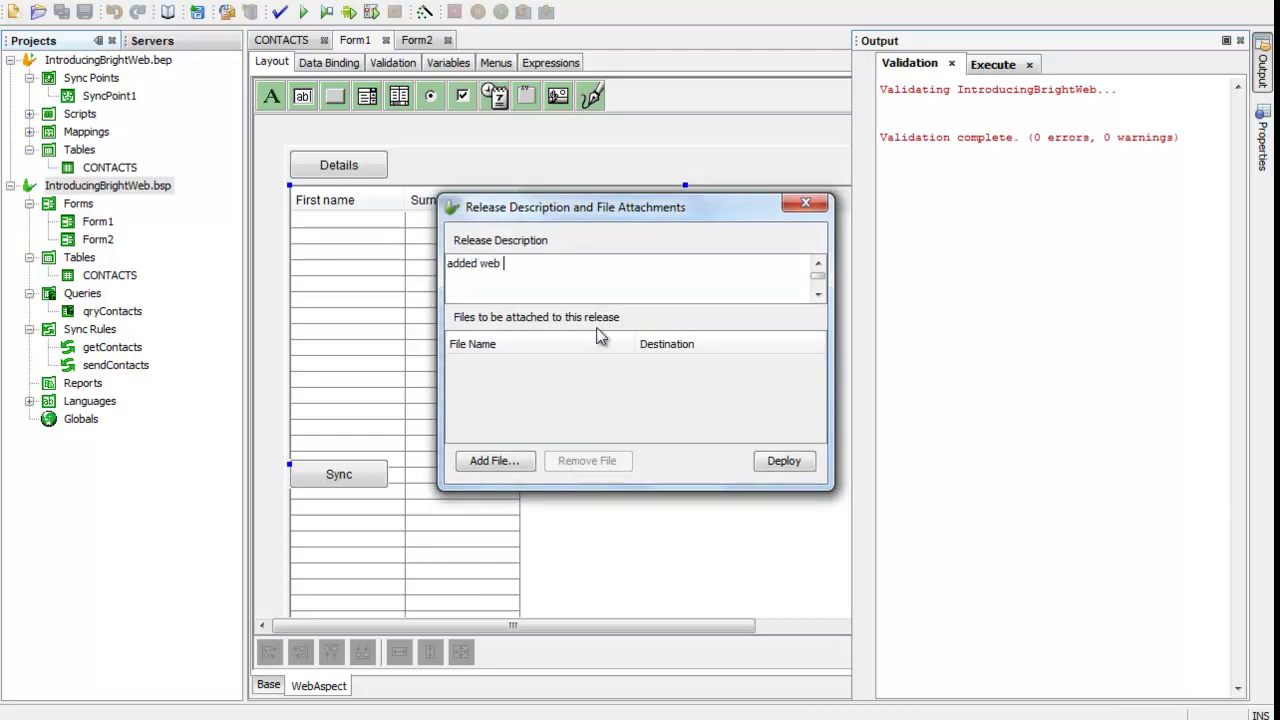
{"action": "type", "text": "r"}
{"action": "left_click", "coordinate": [780, 460]}
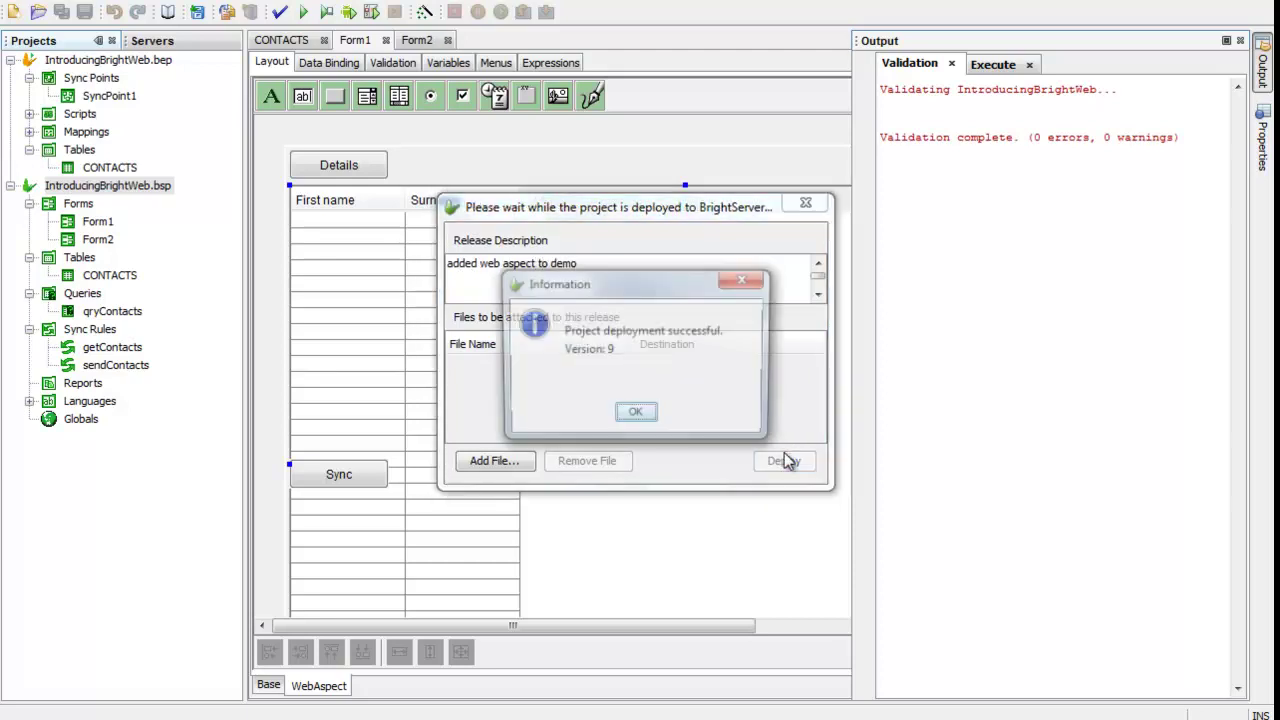
{"action": "left_click", "coordinate": [636, 414]}
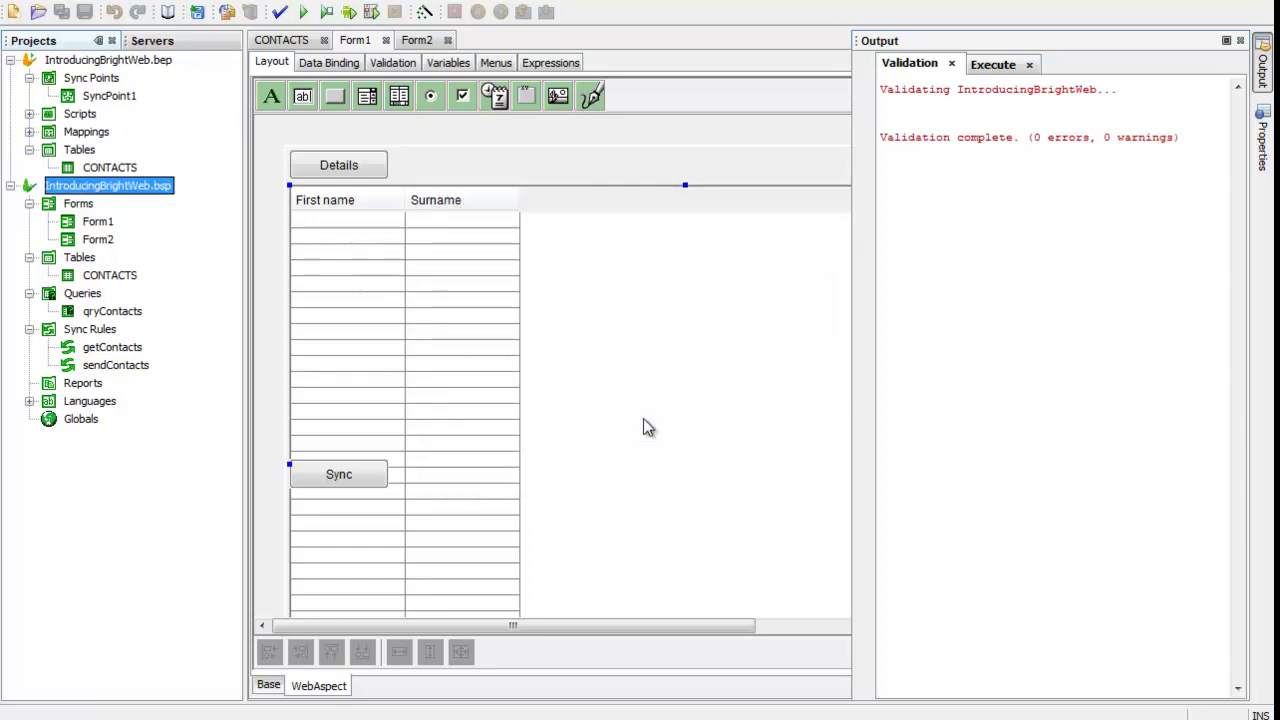
Step: Open localhost:8080's Users configuration and download the server's runtime configuration
{"action": "left_click", "coordinate": [200, 42]}
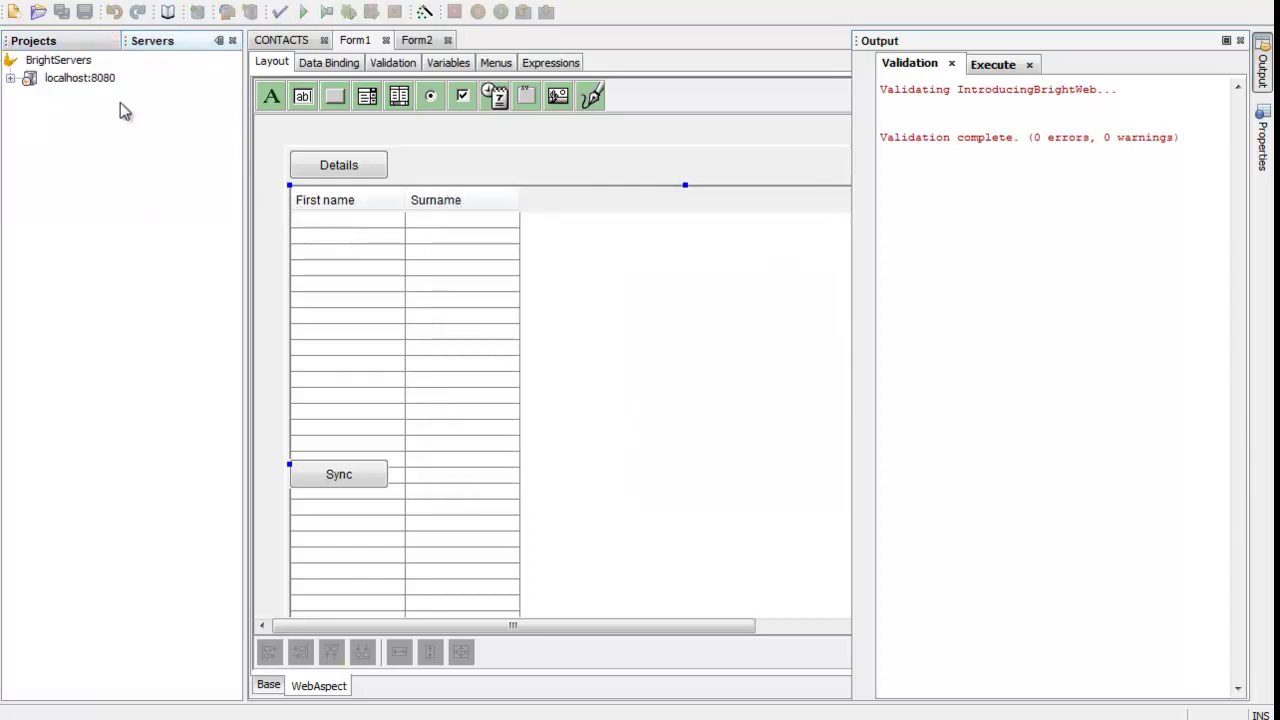
{"action": "left_click", "coordinate": [10, 78]}
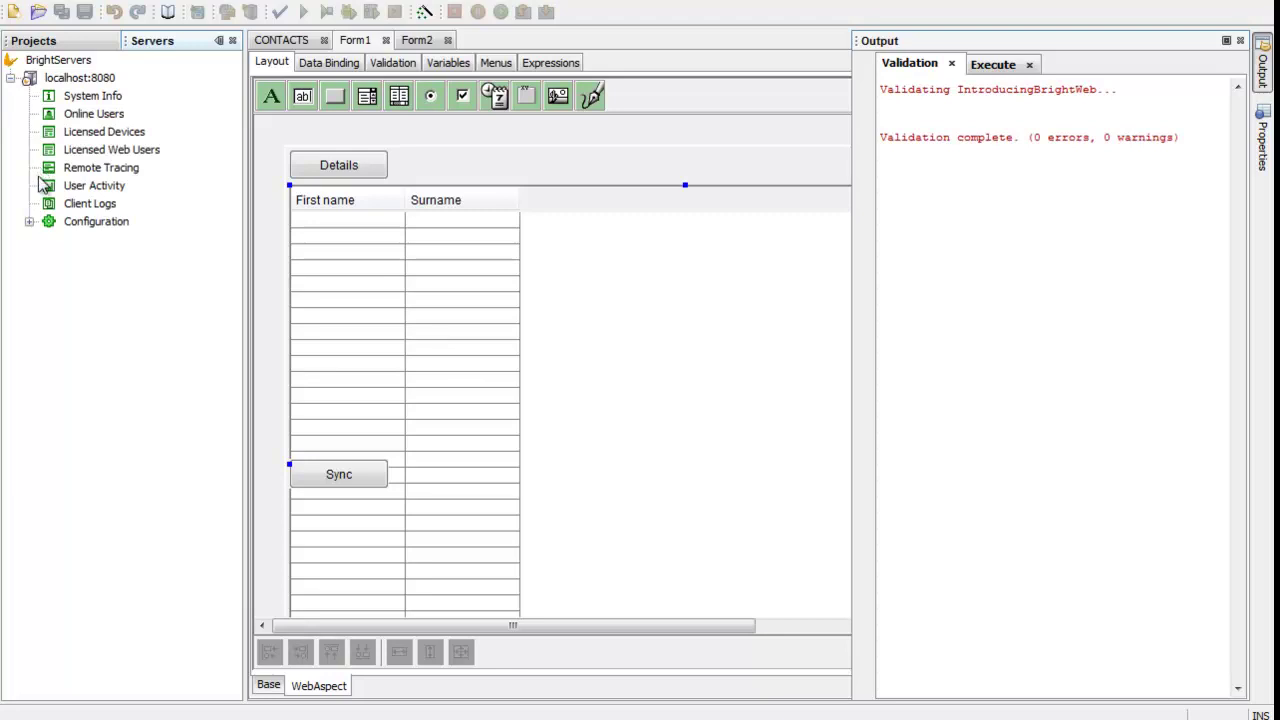
{"action": "left_click", "coordinate": [29, 221]}
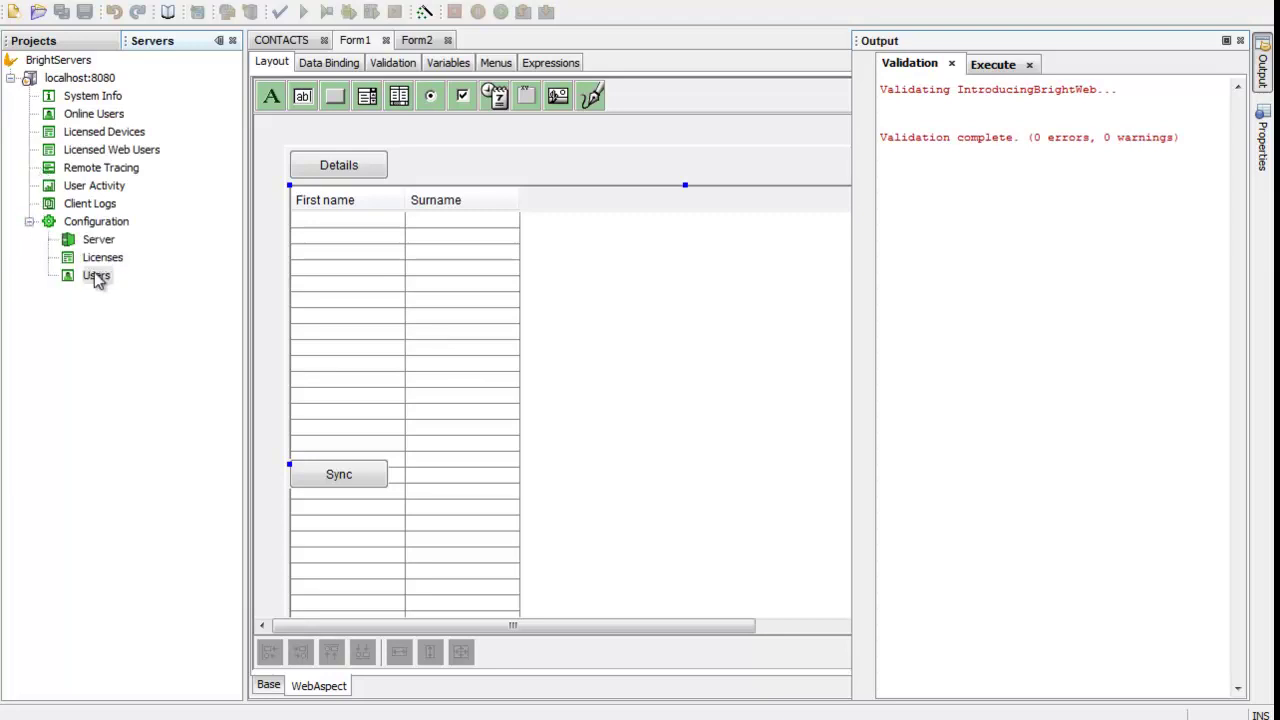
{"action": "double_click", "coordinate": [97, 276]}
{"action": "left_click", "coordinate": [511, 370]}
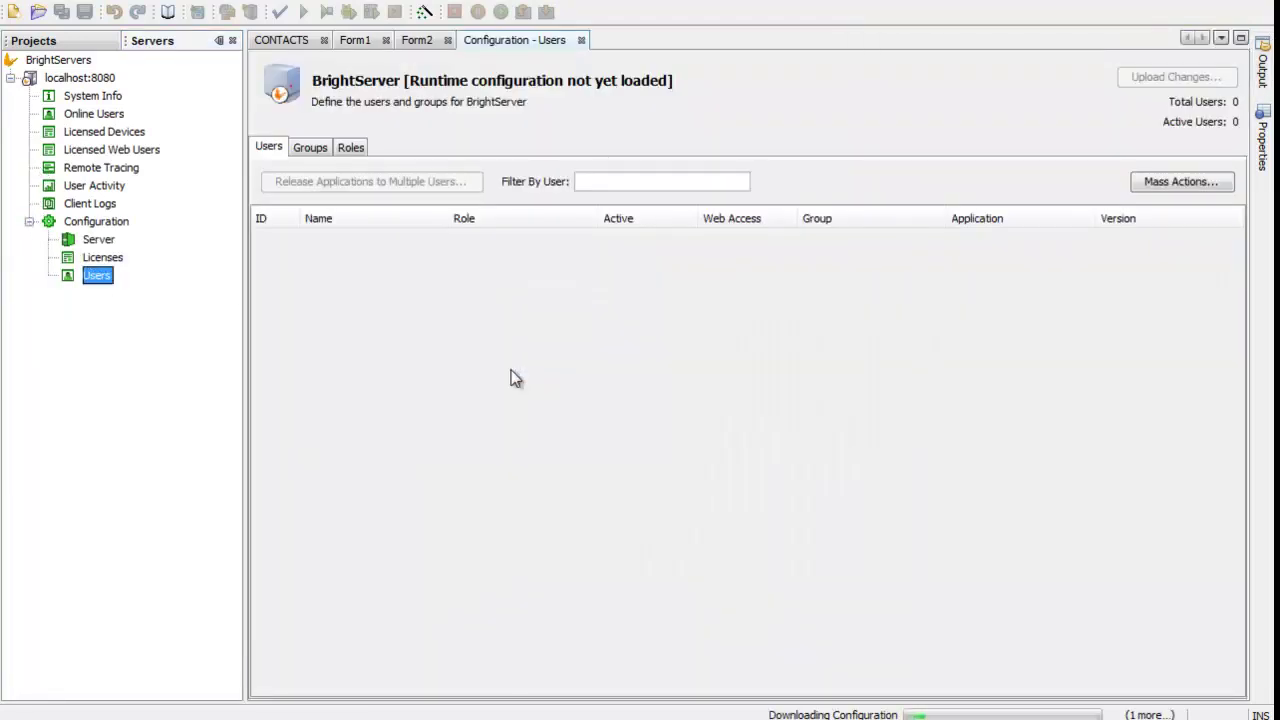
{"action": "left_click", "coordinate": [625, 375]}
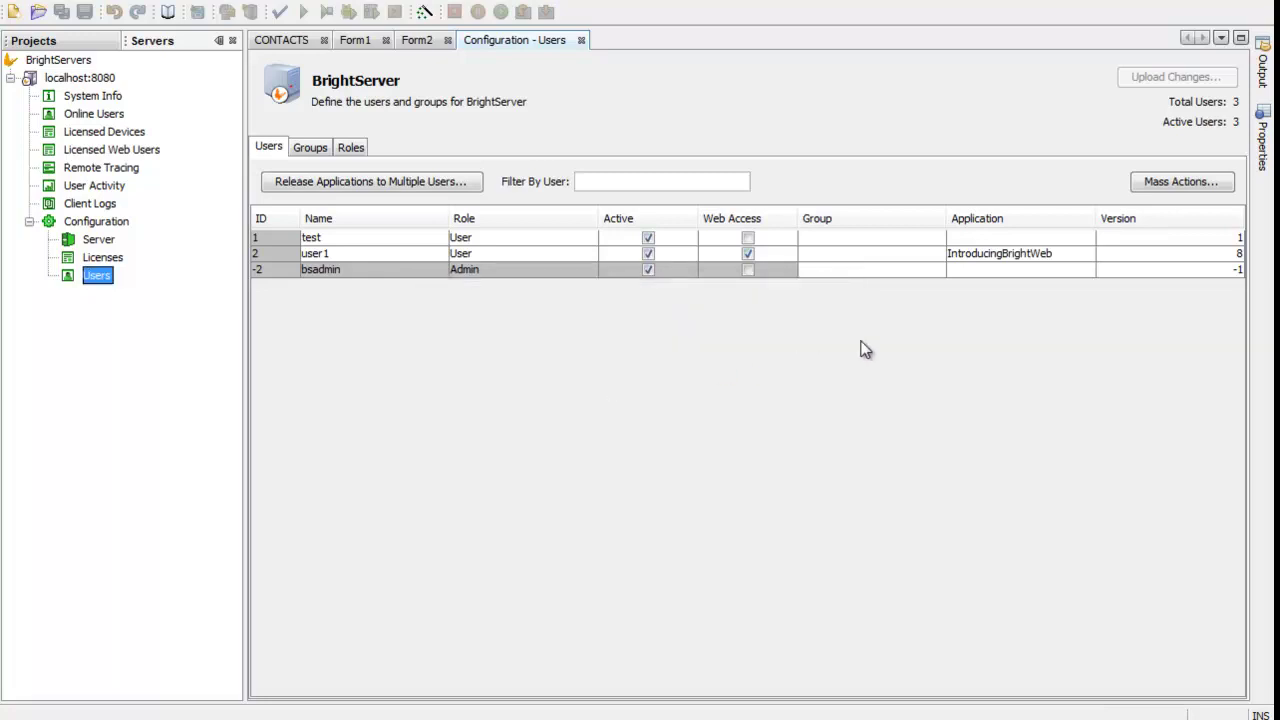
Step: Change the web user's app version from 8 to 9 and upload the configuration
{"action": "double_click", "coordinate": [1196, 255]}
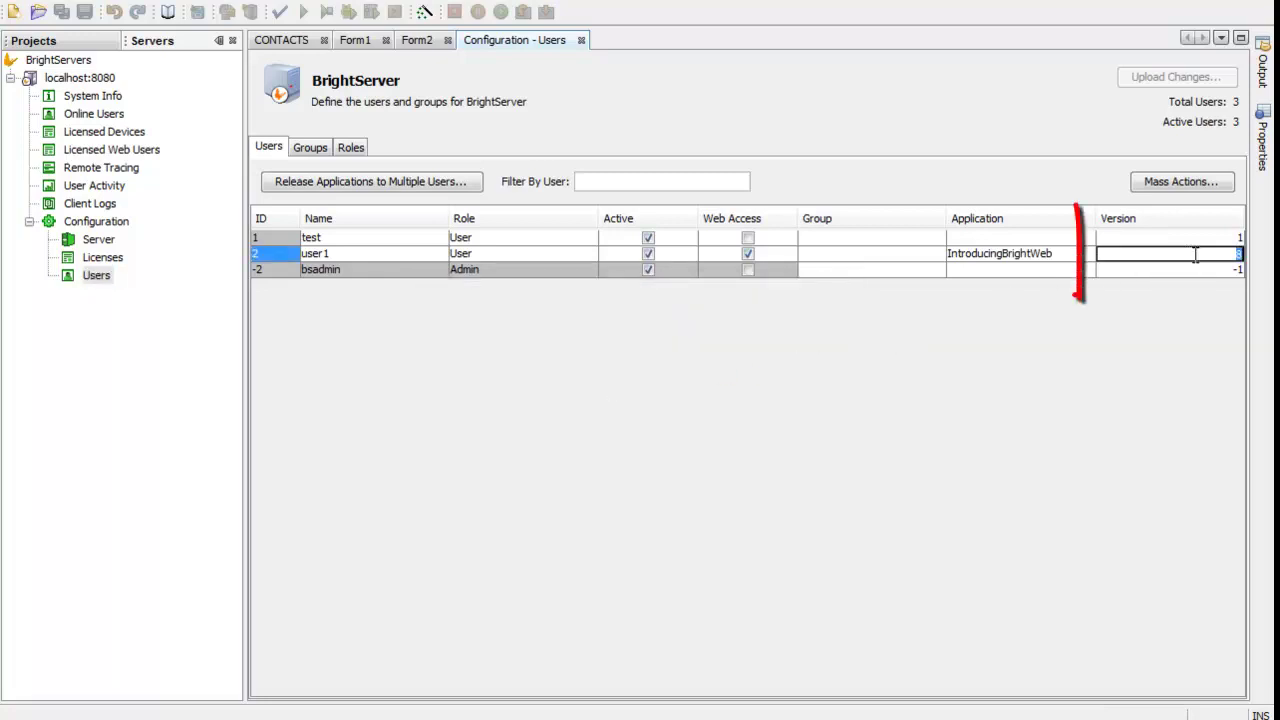
{"action": "key", "text": "Return"}
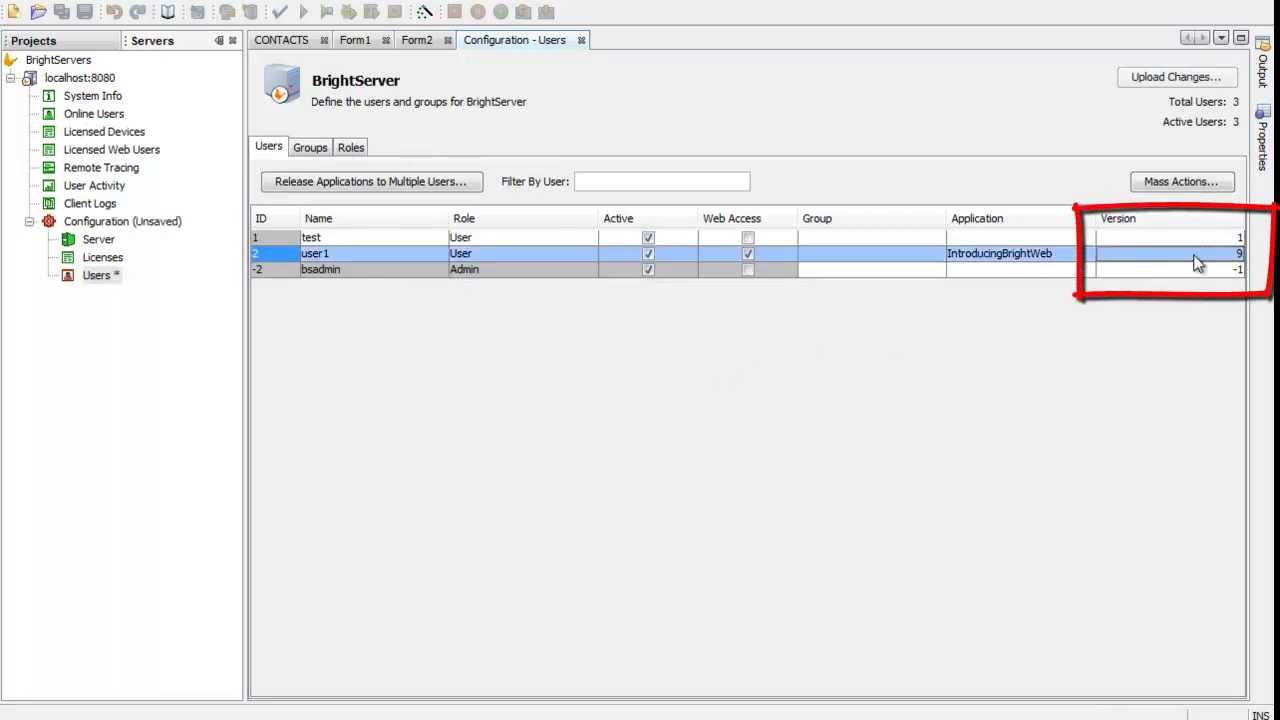
{"action": "left_click", "coordinate": [1175, 78]}
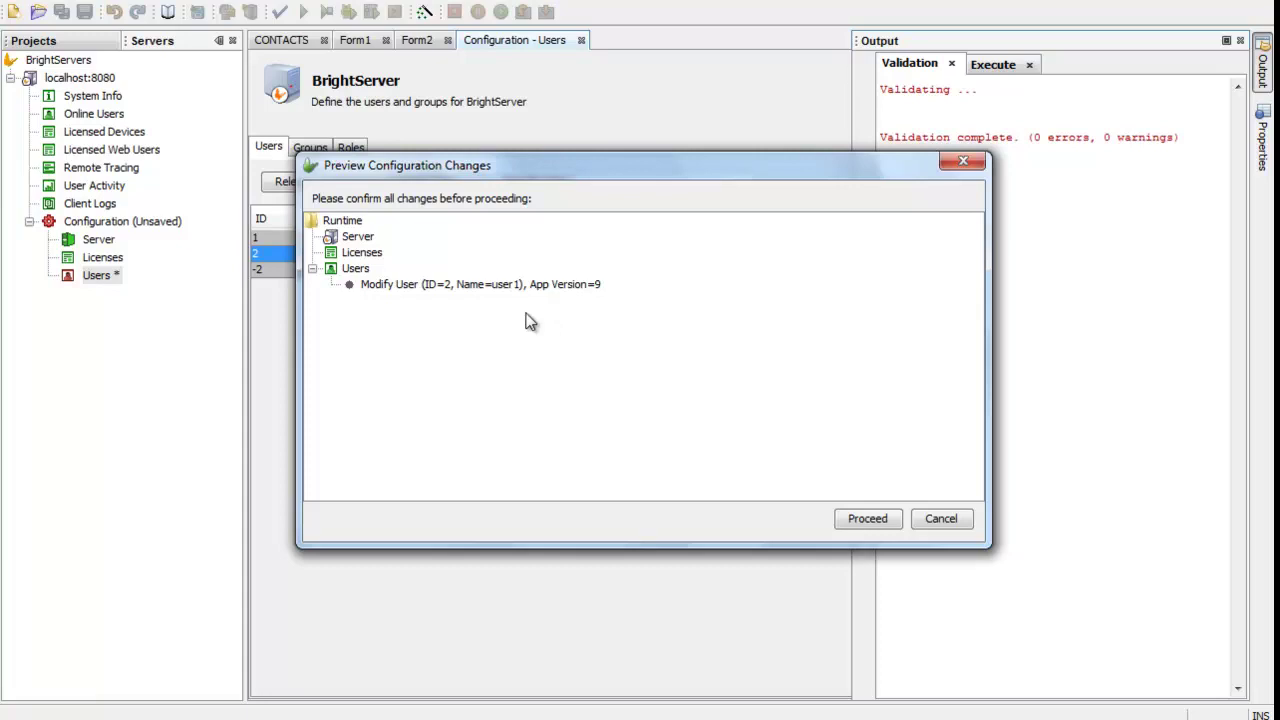
{"action": "left_click", "coordinate": [867, 520]}
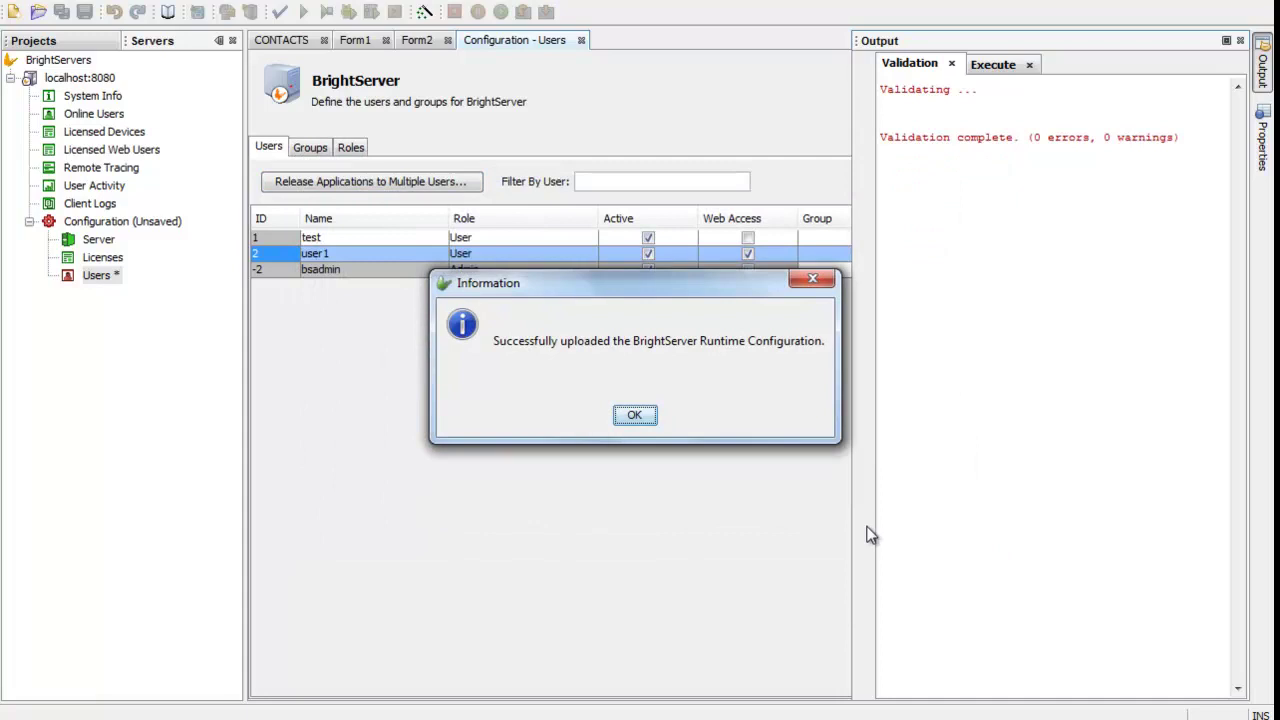
{"action": "left_click", "coordinate": [635, 416]}
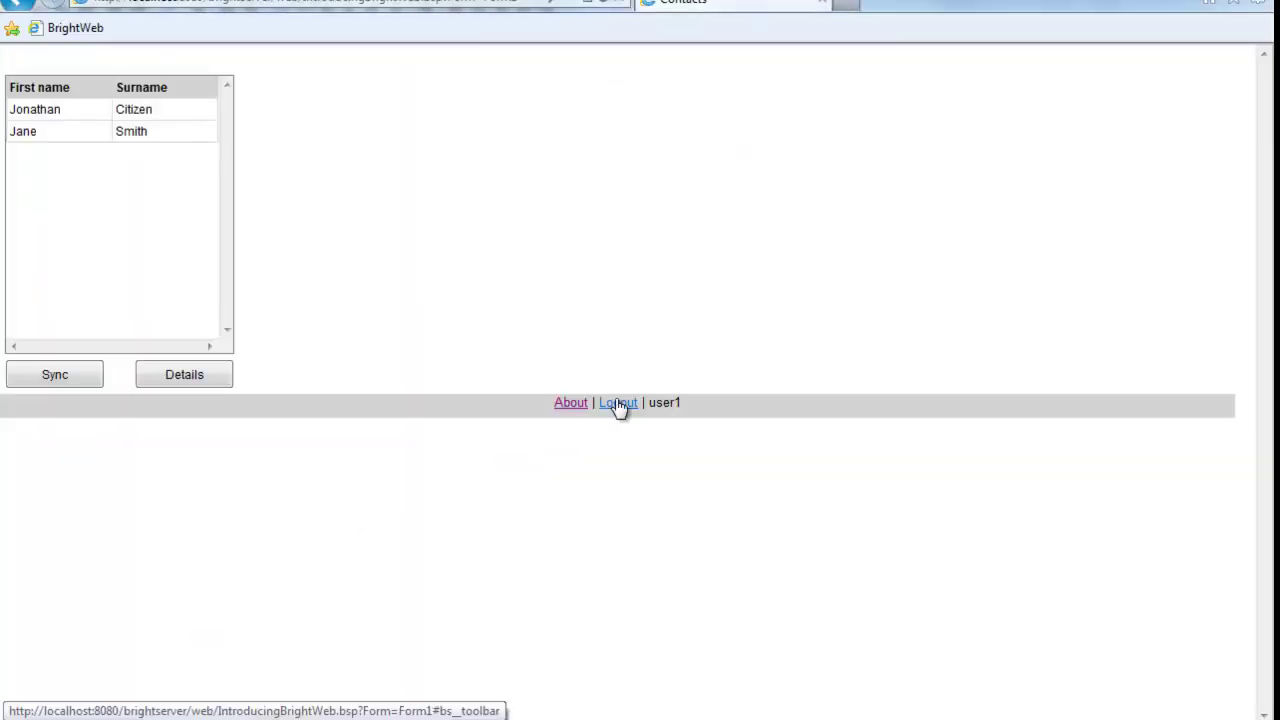
Step: Log out of BrightWeb and log back in with the web user's login name and password
{"action": "left_click", "coordinate": [618, 404]}
{"action": "left_click", "coordinate": [634, 423]}
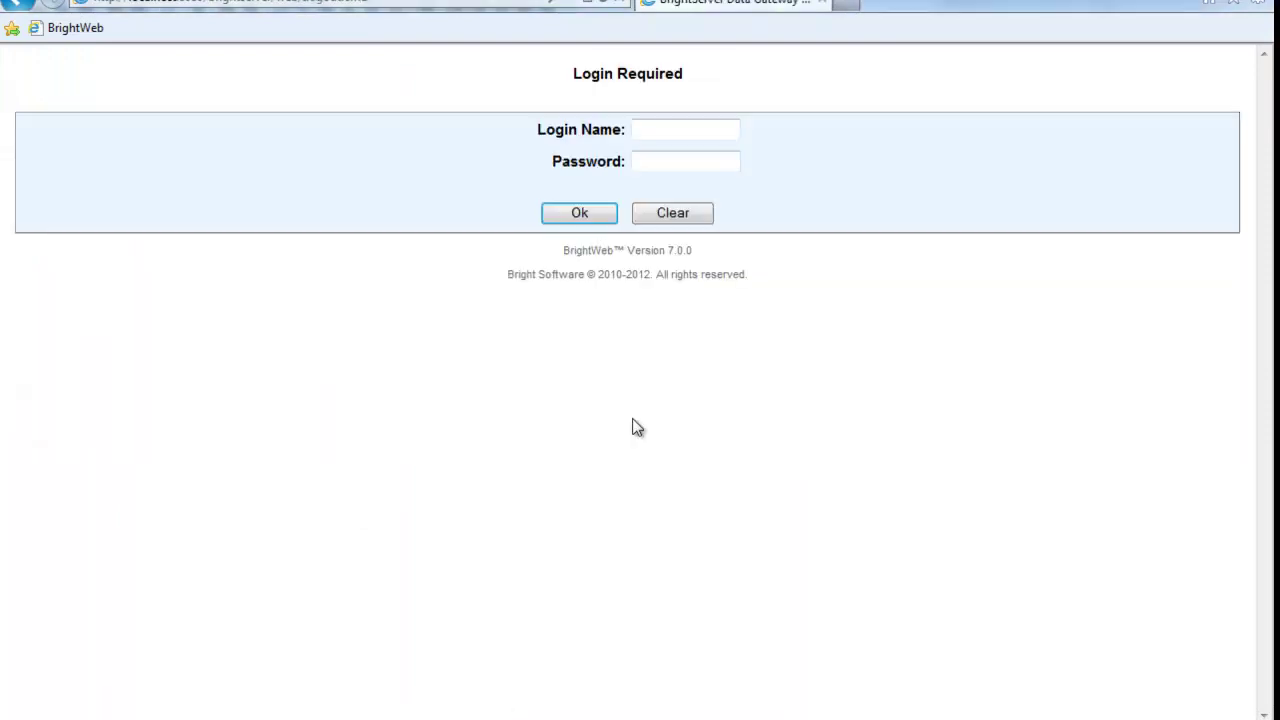
{"action": "left_click", "coordinate": [654, 129]}
{"action": "type", "text": "user1"}
{"action": "key", "text": "Tab"}
{"action": "type", "text": "user1"}
{"action": "left_click", "coordinate": [600, 213]}
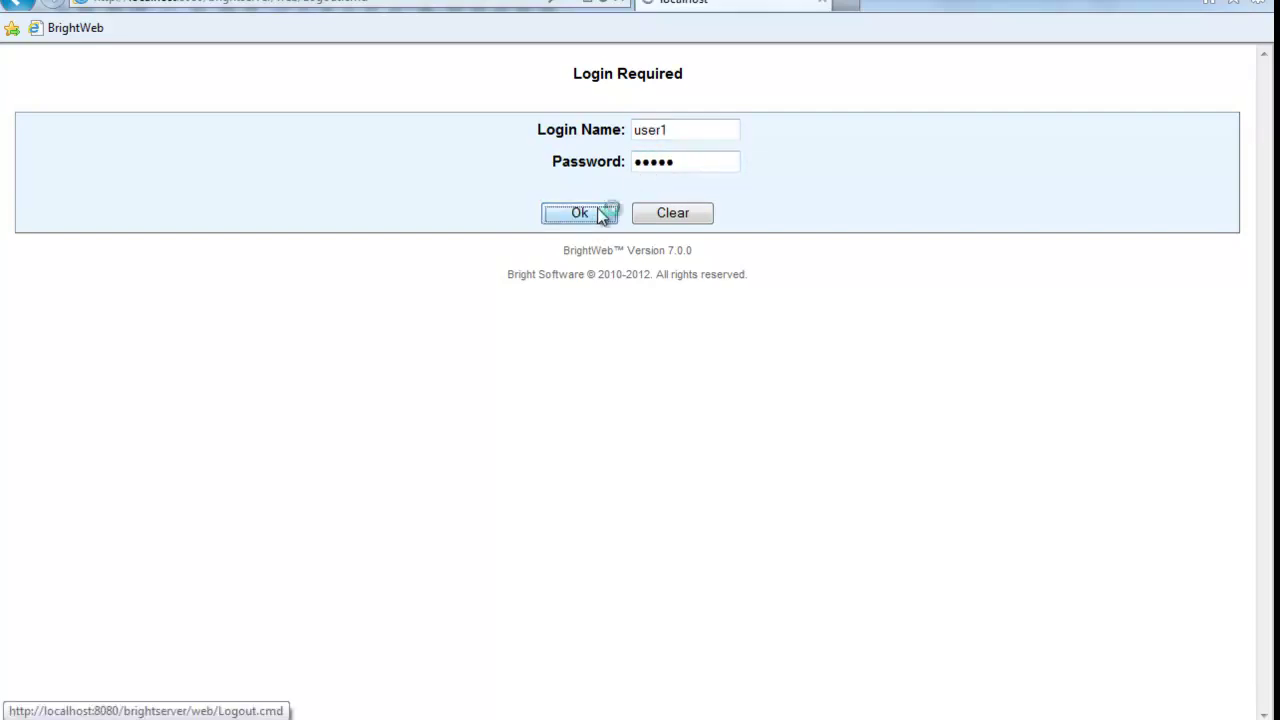